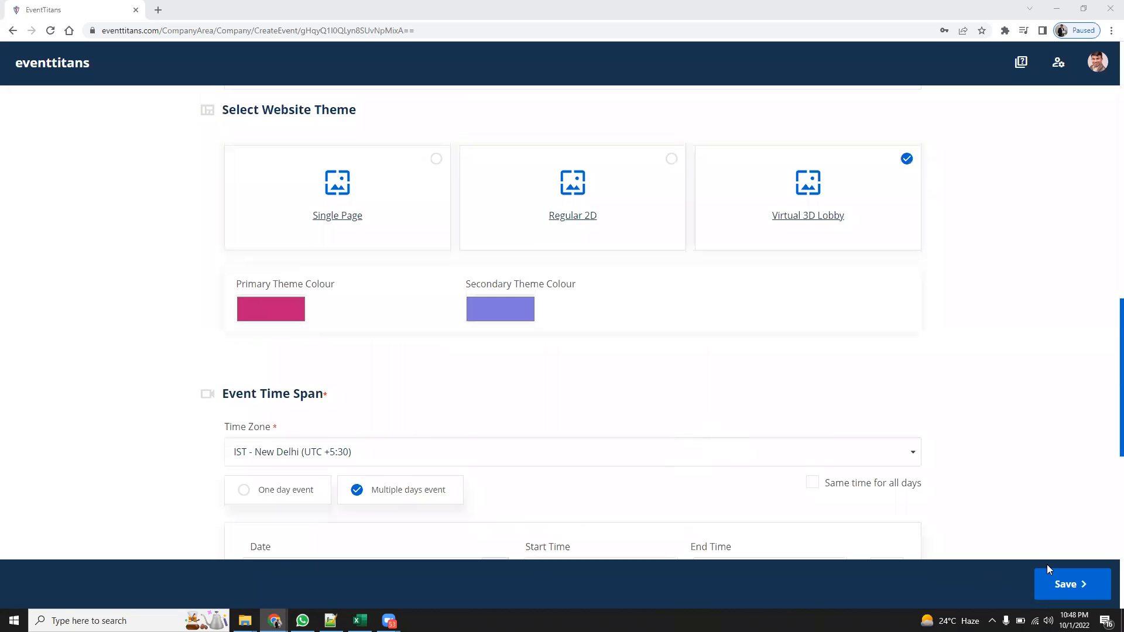
Step: Save the event details, go through Sponsors & Exhibitors to Agendas, and start a new agenda session
click(1076, 585)
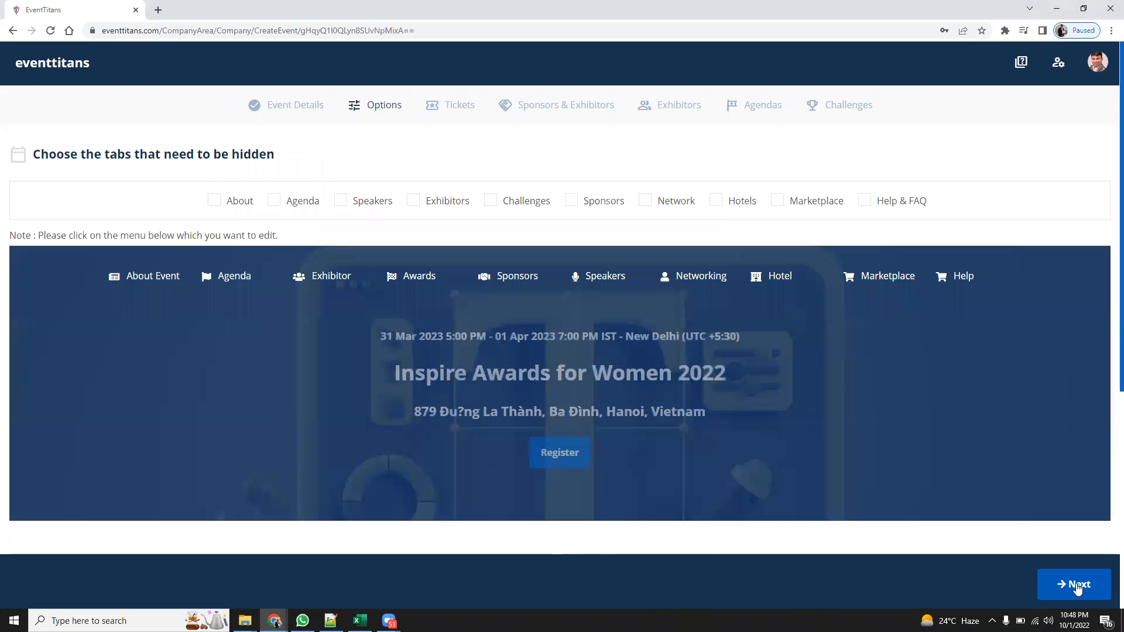
click(1076, 584)
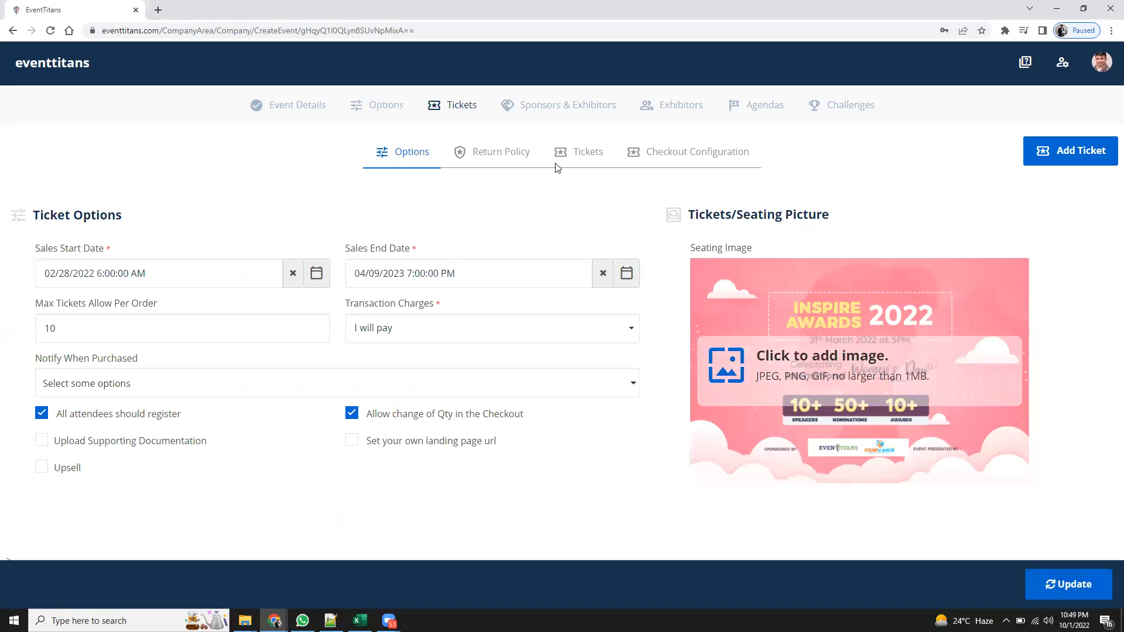
click(568, 117)
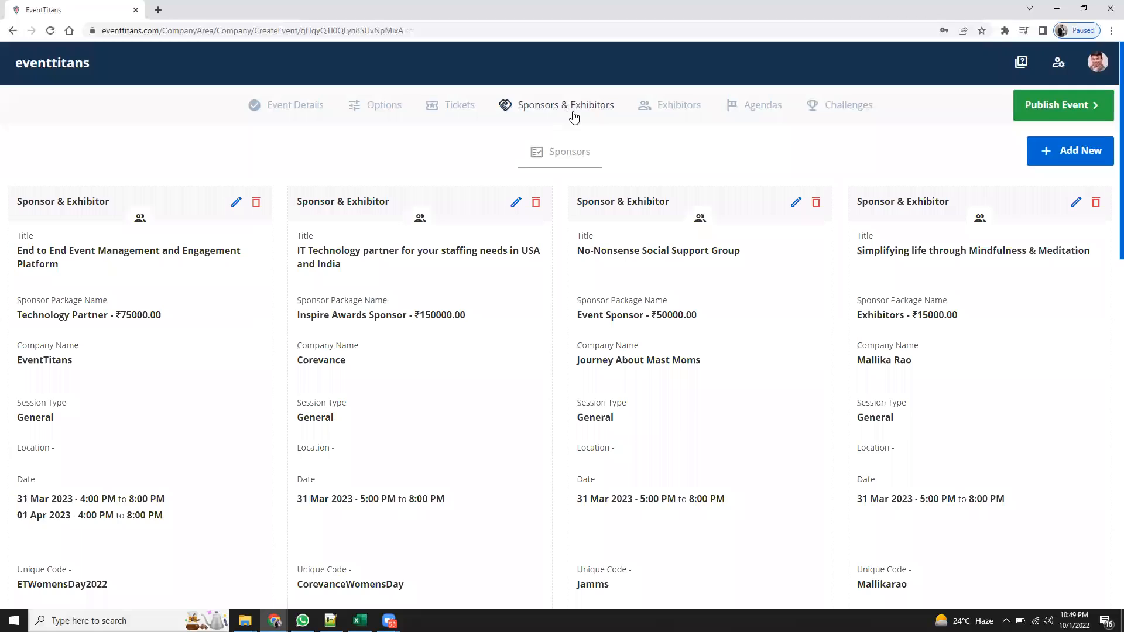
click(744, 120)
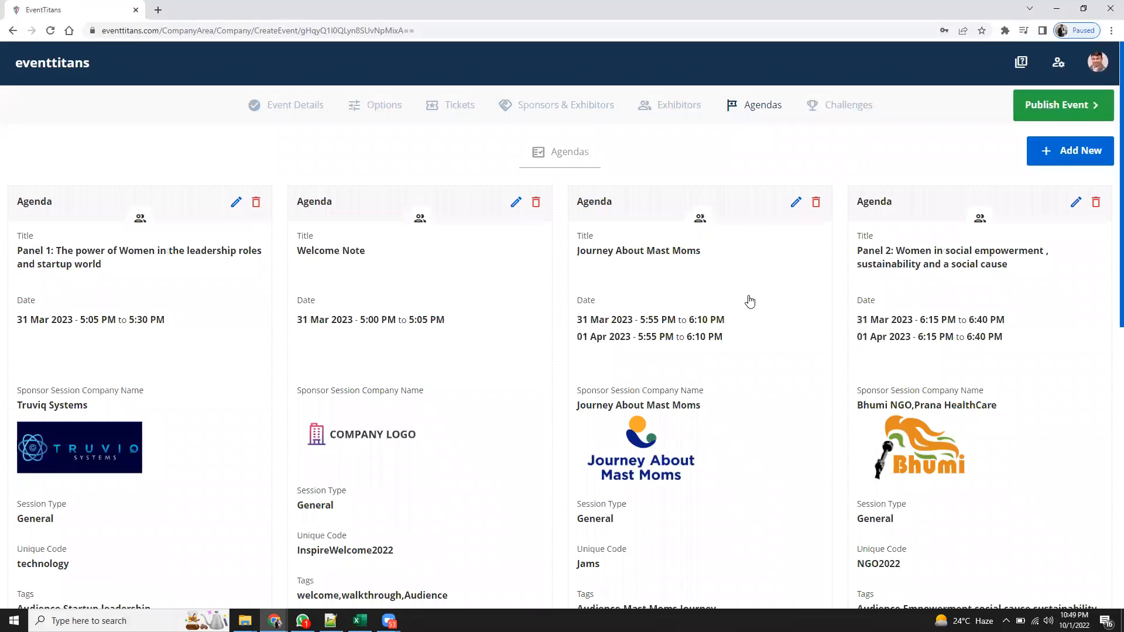
click(1079, 154)
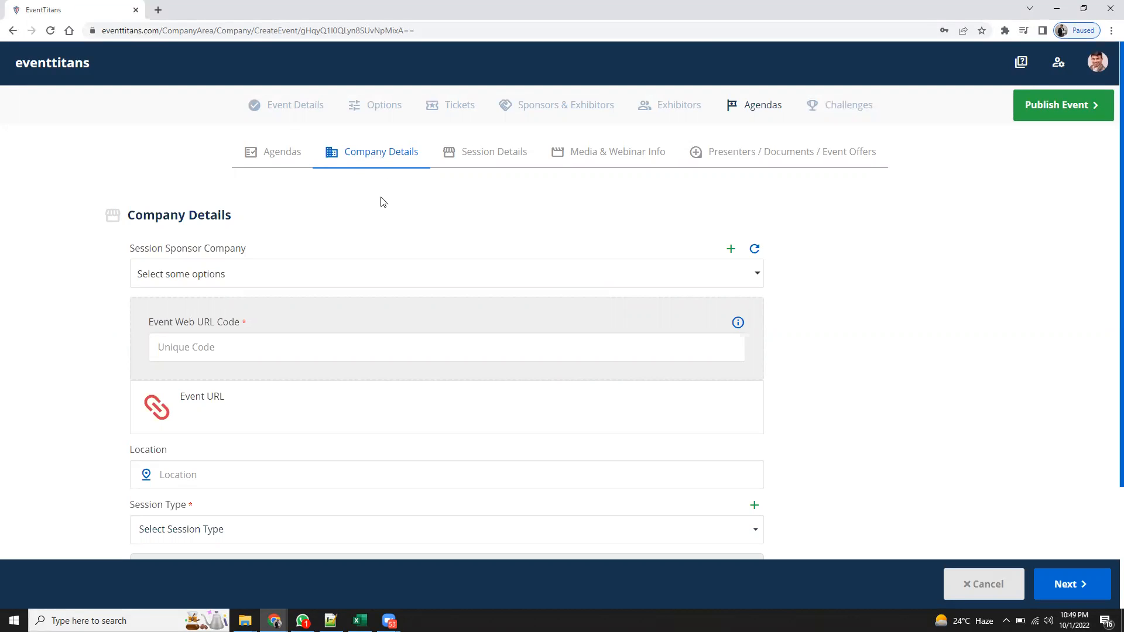
Step: Browse the Session Sponsor Company list, then start a new sponsor company account in another tab
scroll(384, 202, down, 3)
scroll(384, 202, up, 3)
click(332, 273)
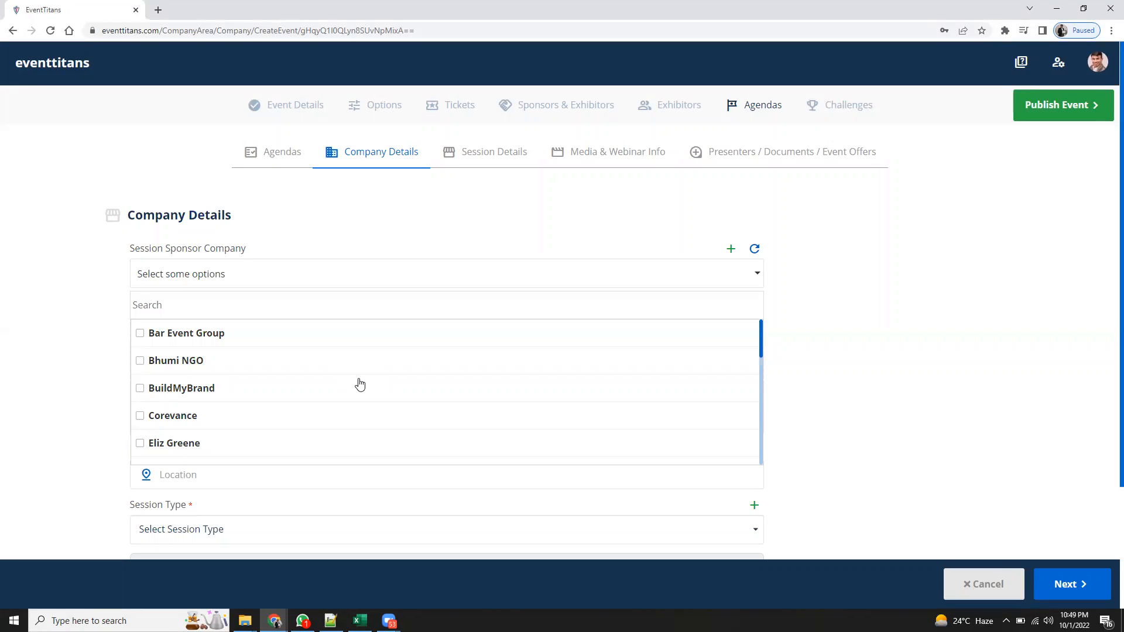
scroll(360, 385, down, 7)
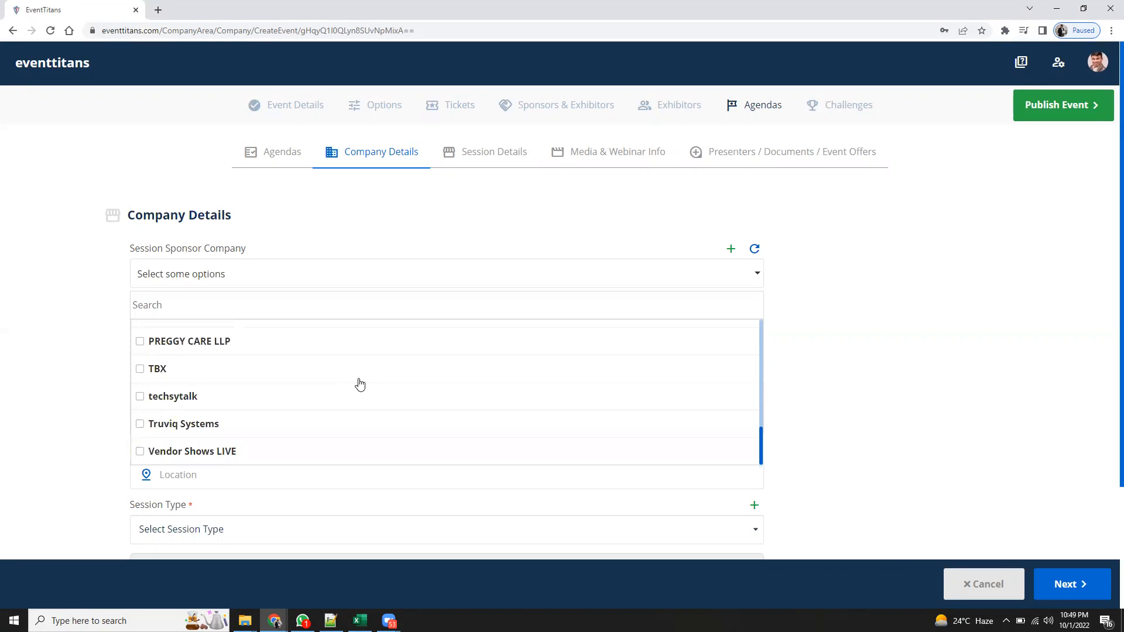
click(815, 286)
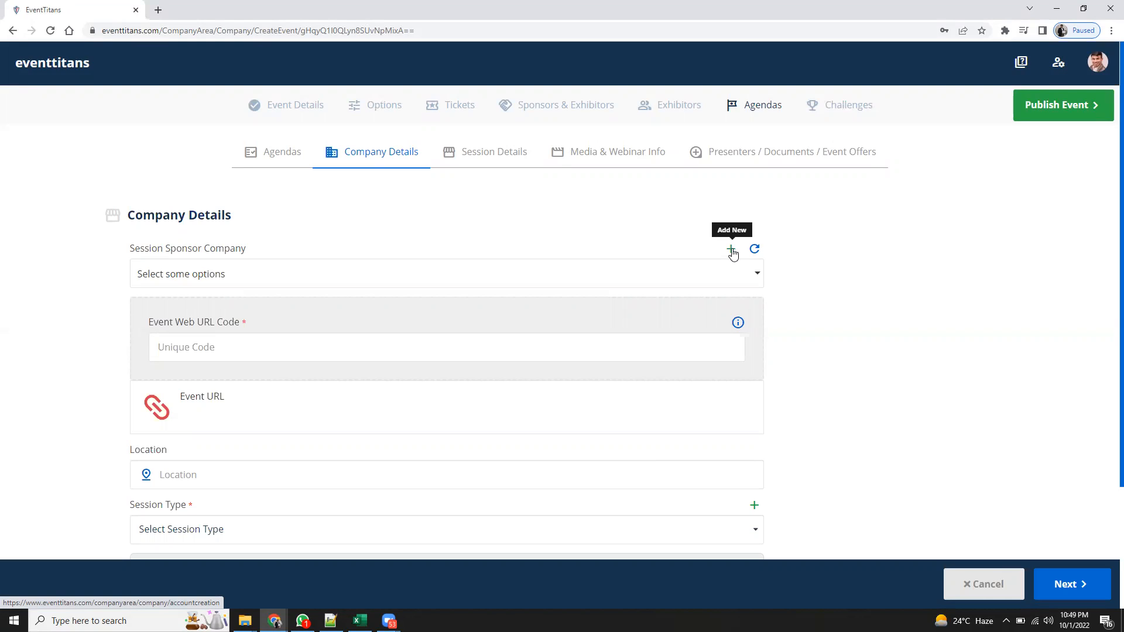
click(732, 251)
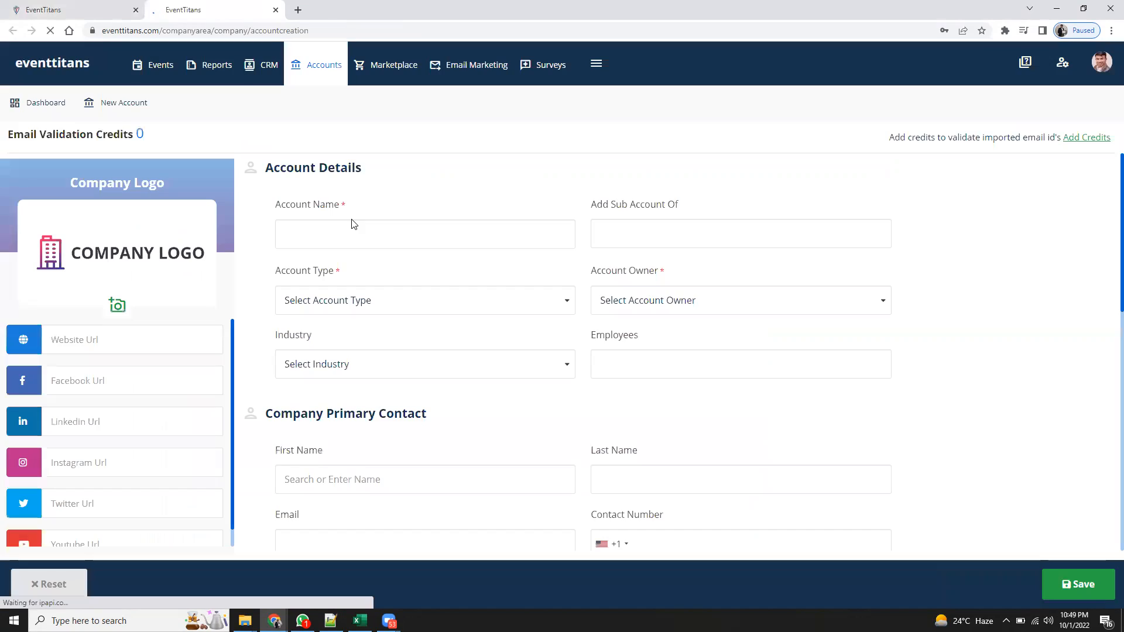
Step: Back on the new session's form, refresh the Session Sponsor Company list and recheck it
scroll(353, 221, down, 10)
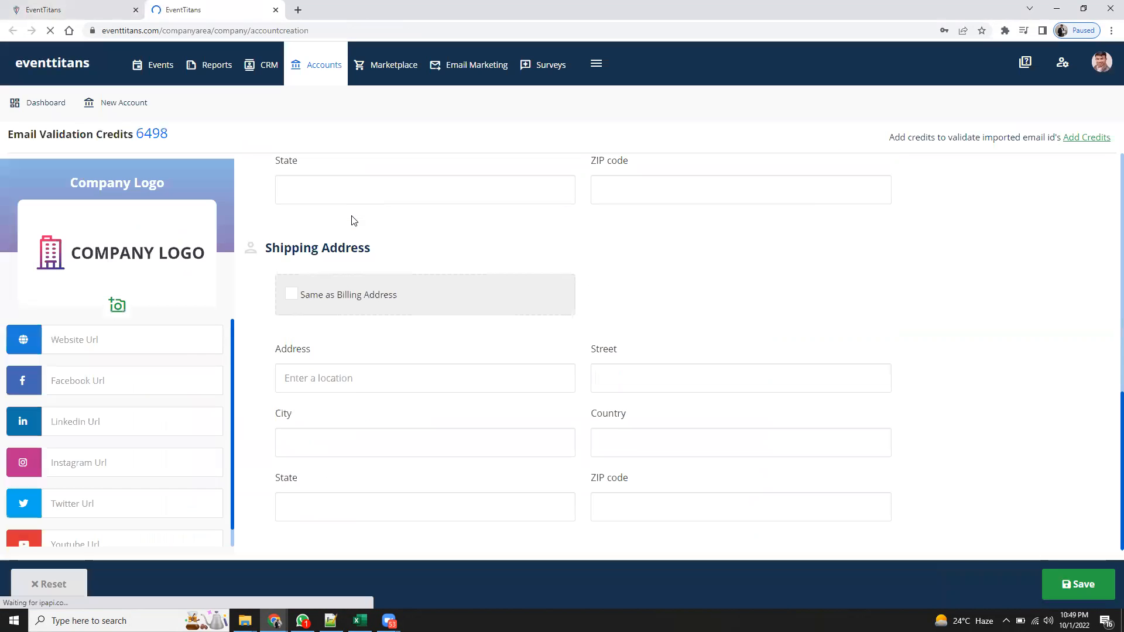
click(100, 9)
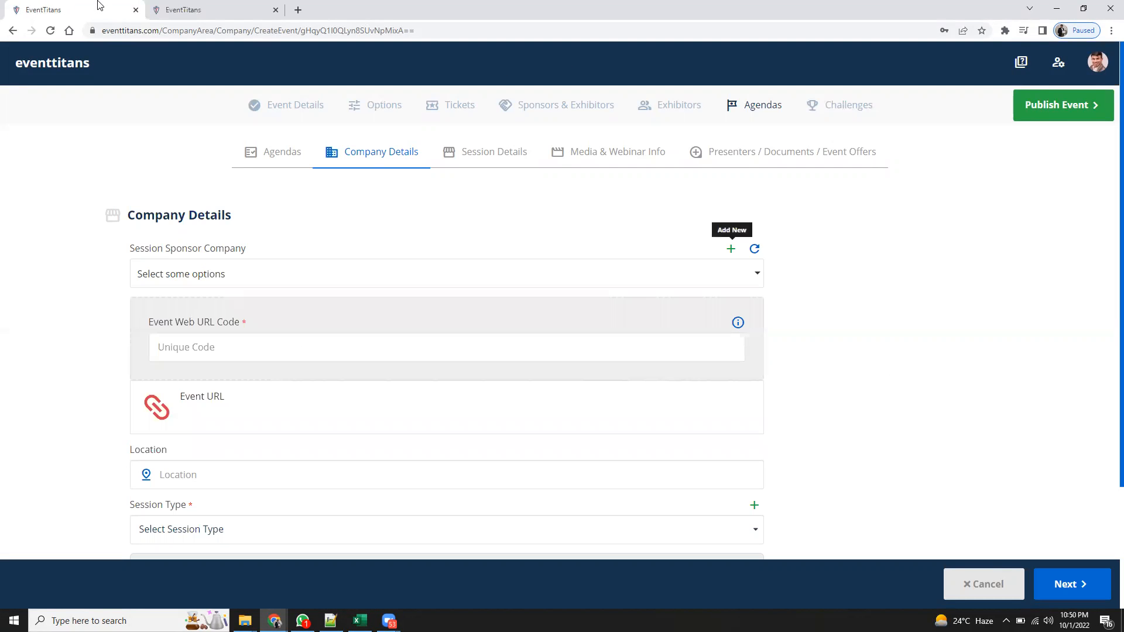
click(754, 251)
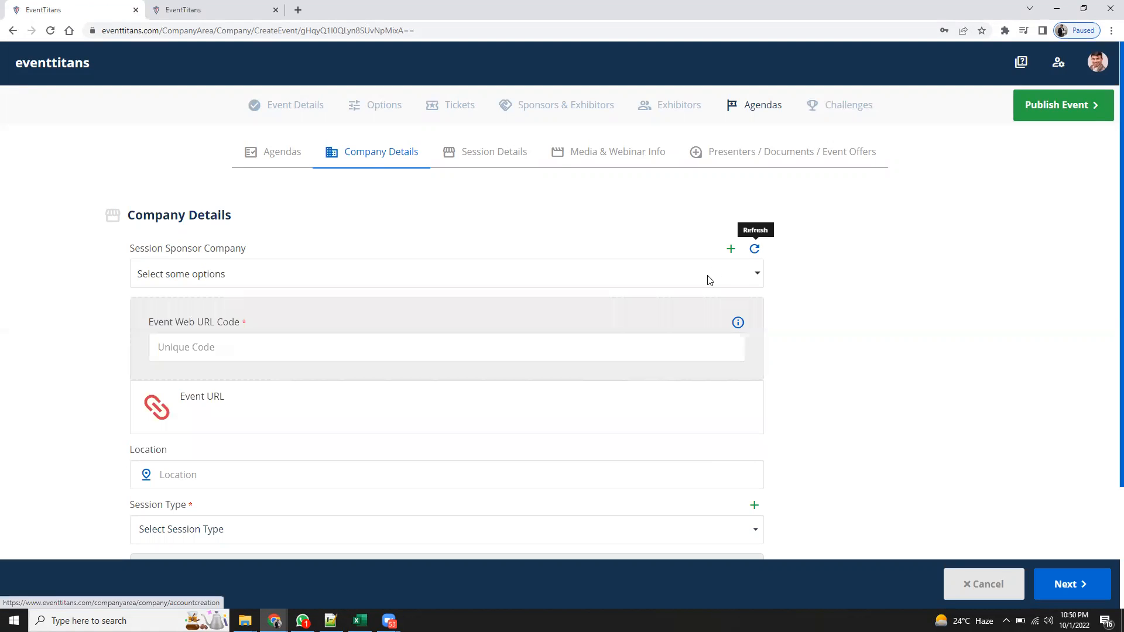
click(708, 279)
scroll(548, 419, down, 5)
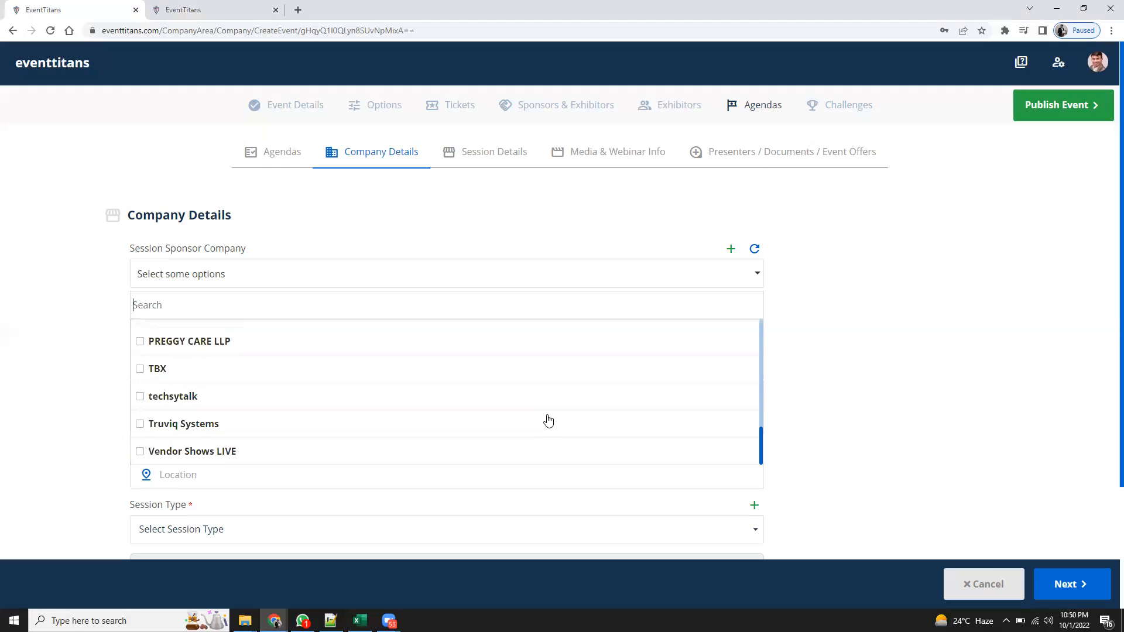
click(848, 319)
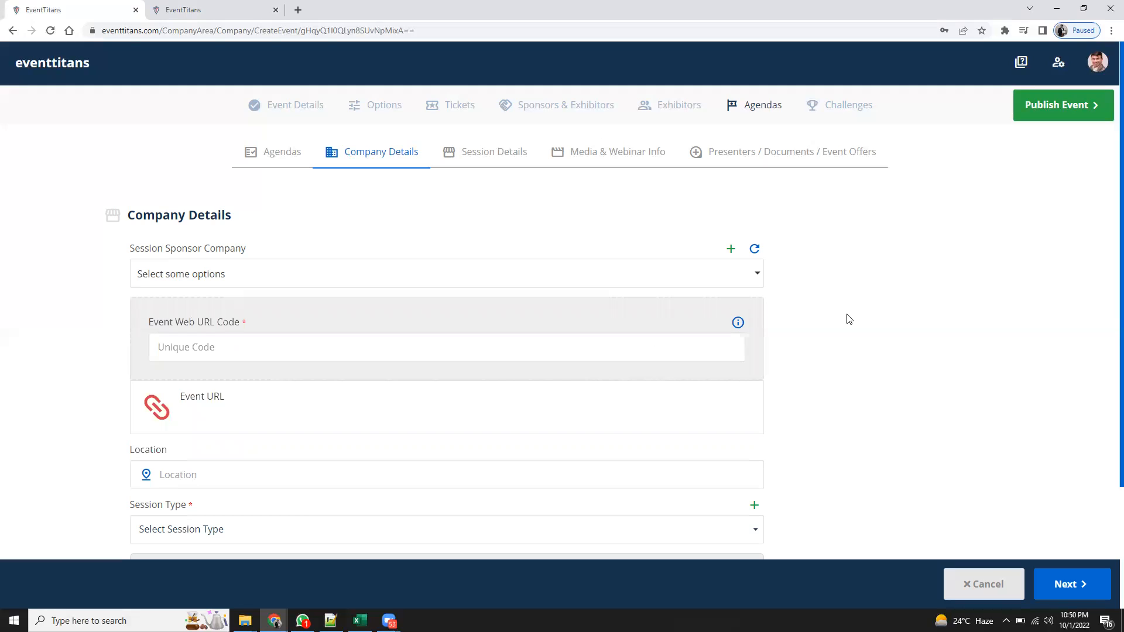
click(585, 344)
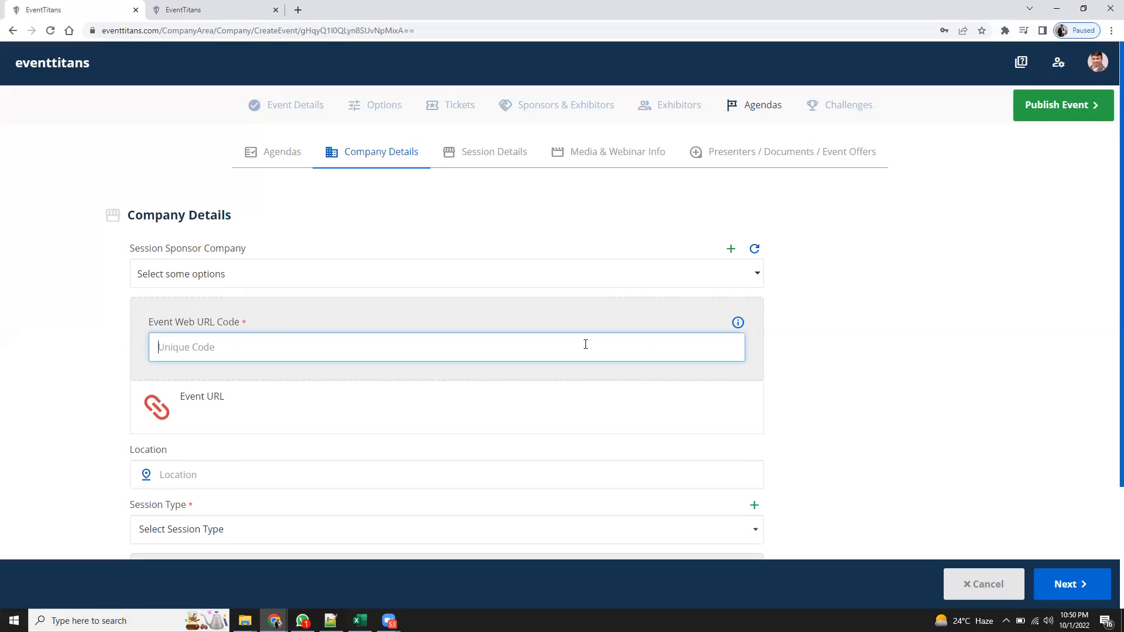
Step: Set the session's Event Web URL Code to WelcomeNote2022
text(Welco)
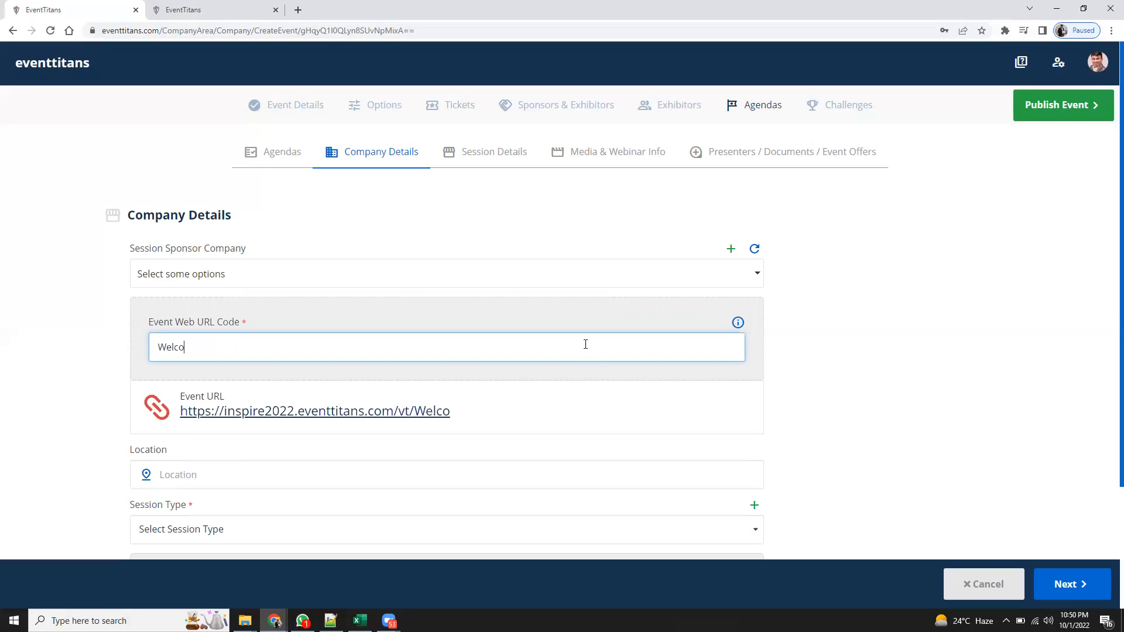
text(meNote2022)
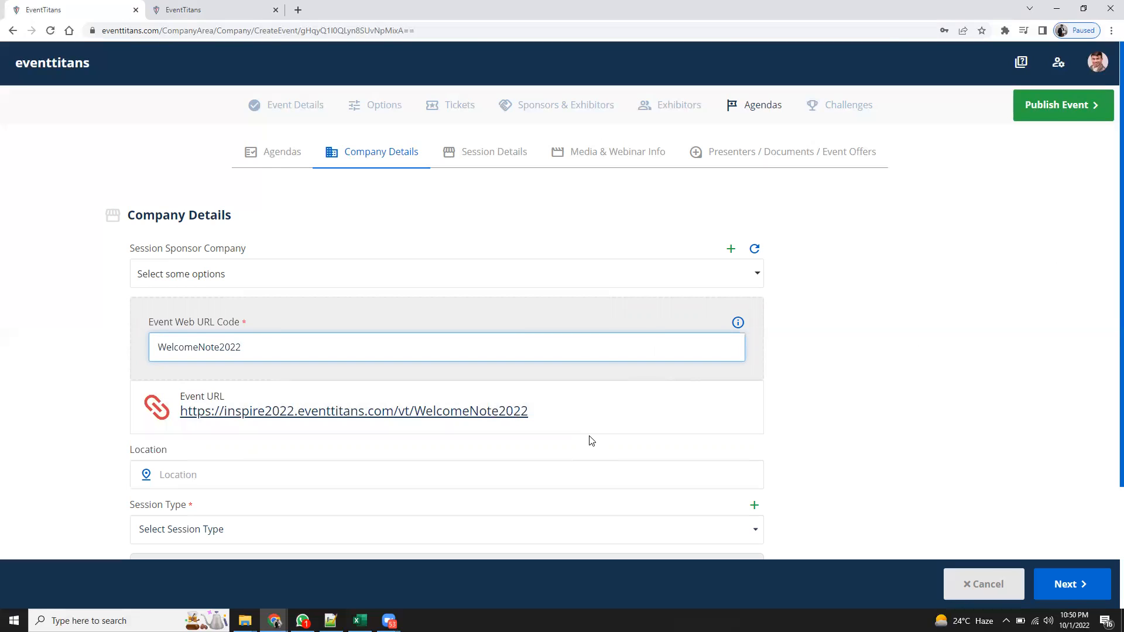
scroll(590, 441, down, 3)
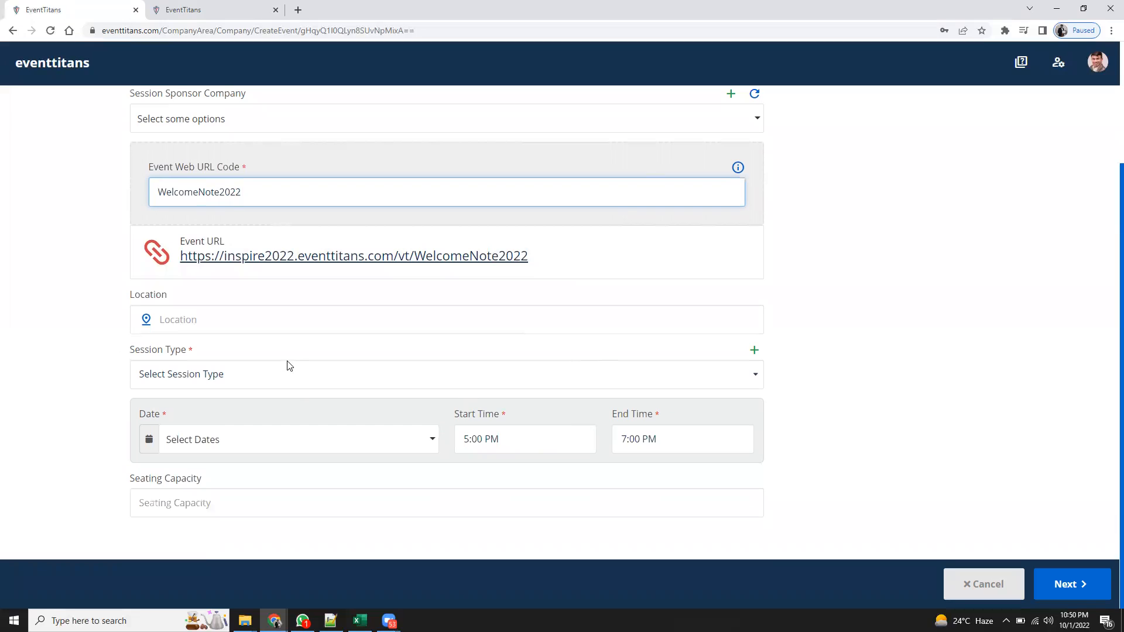
click(282, 330)
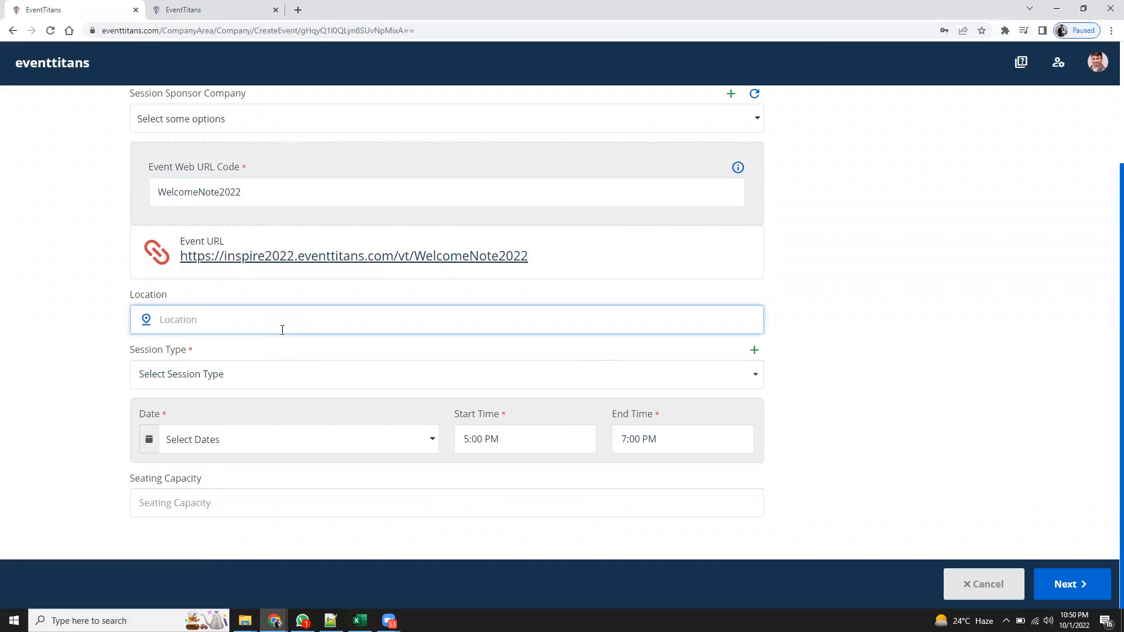
drag(530, 257, 175, 267)
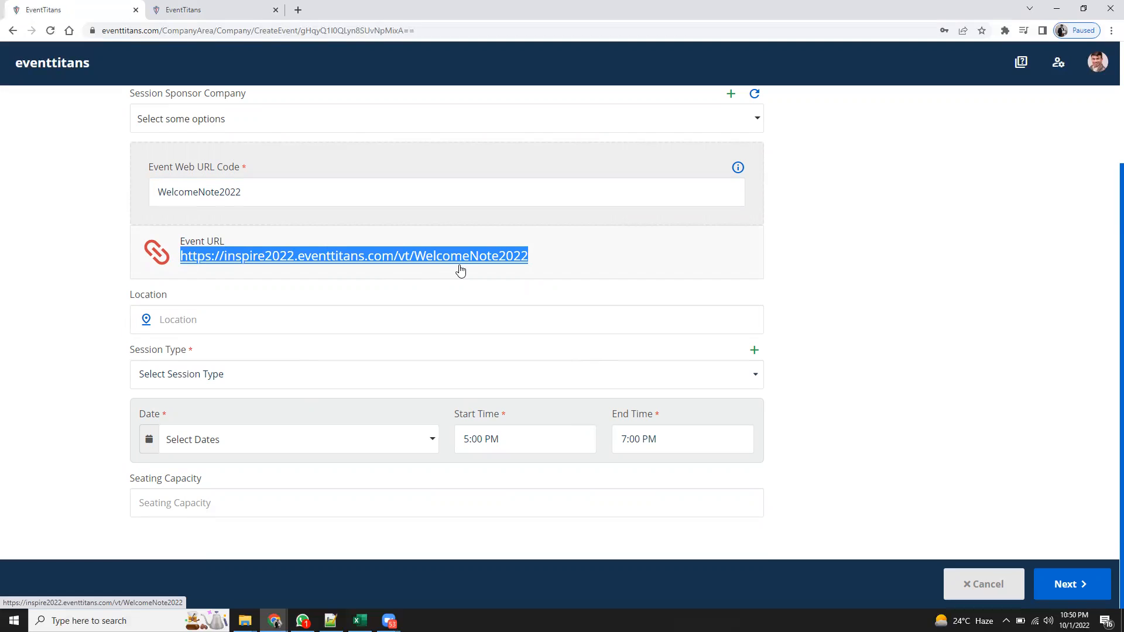
click(843, 263)
Step: Set the session location to Hall 32B Stage 2, replacing Online
click(404, 312)
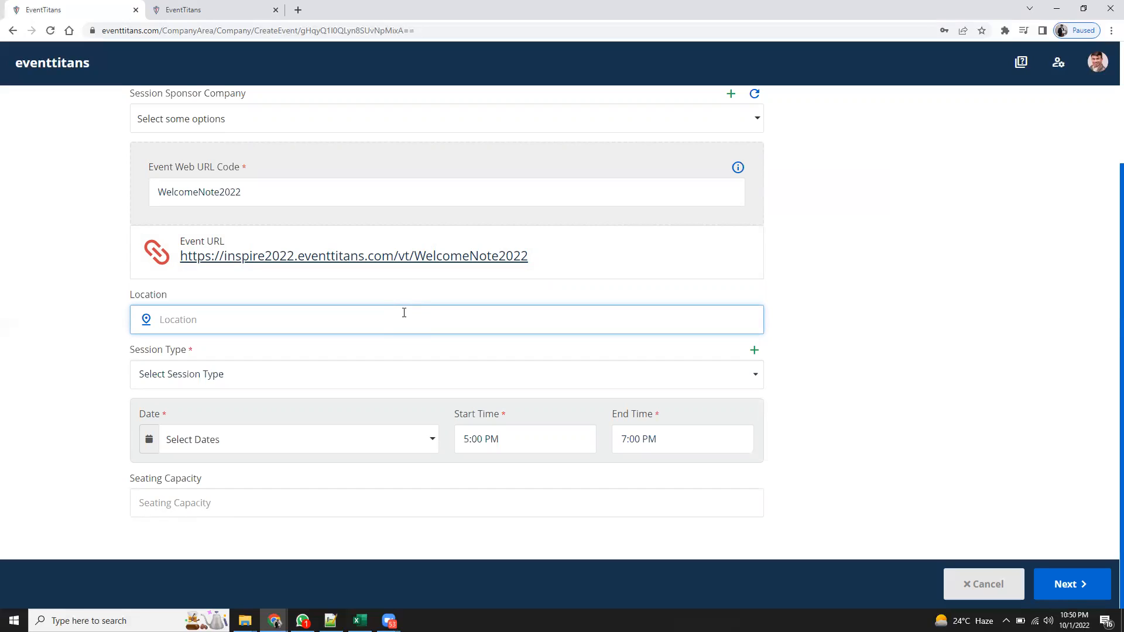
text(Online)
key(ctrl+a)
key(BackSpace)
text(Hall 32B Stage 2)
click(670, 379)
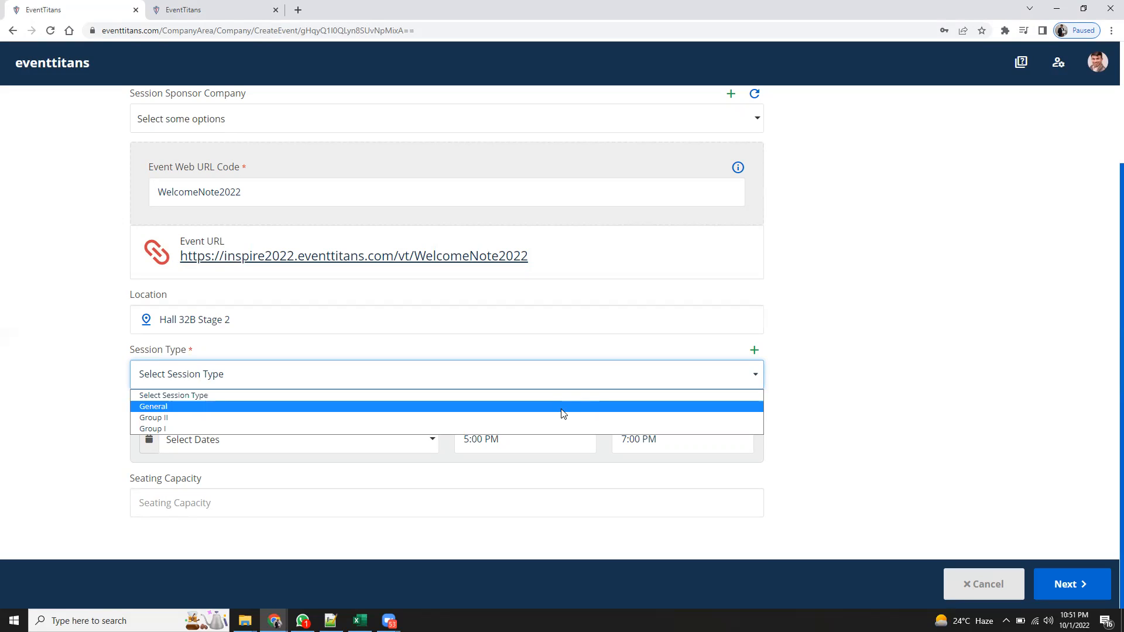
Step: Set the session type to Group I with dates 31 Mar 2023 and 01 Apr 2023
click(541, 429)
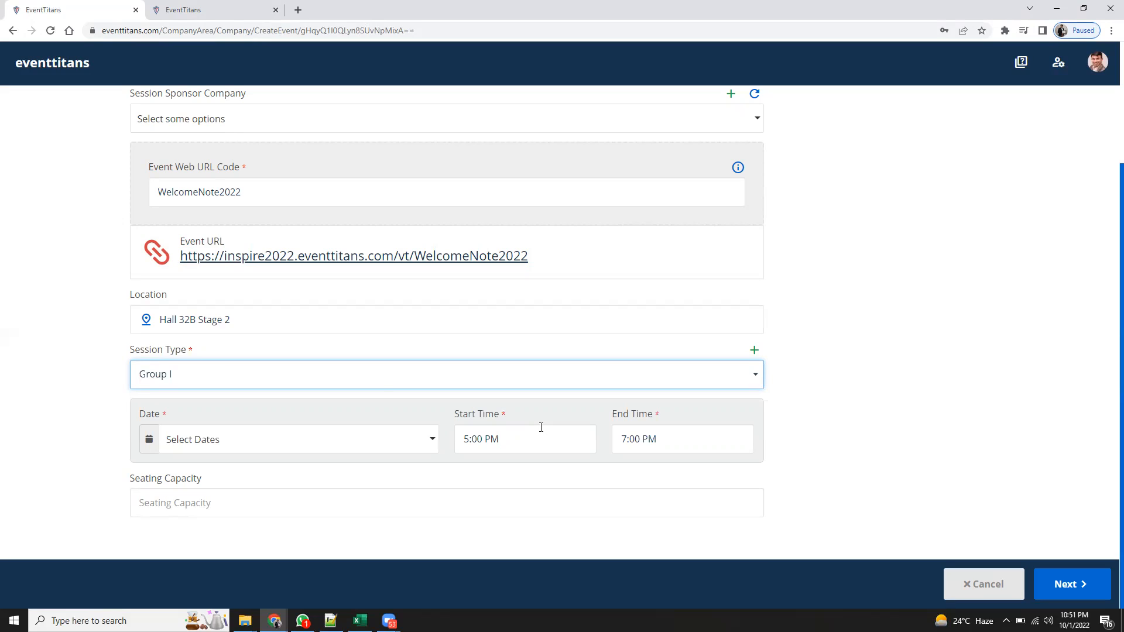
click(321, 440)
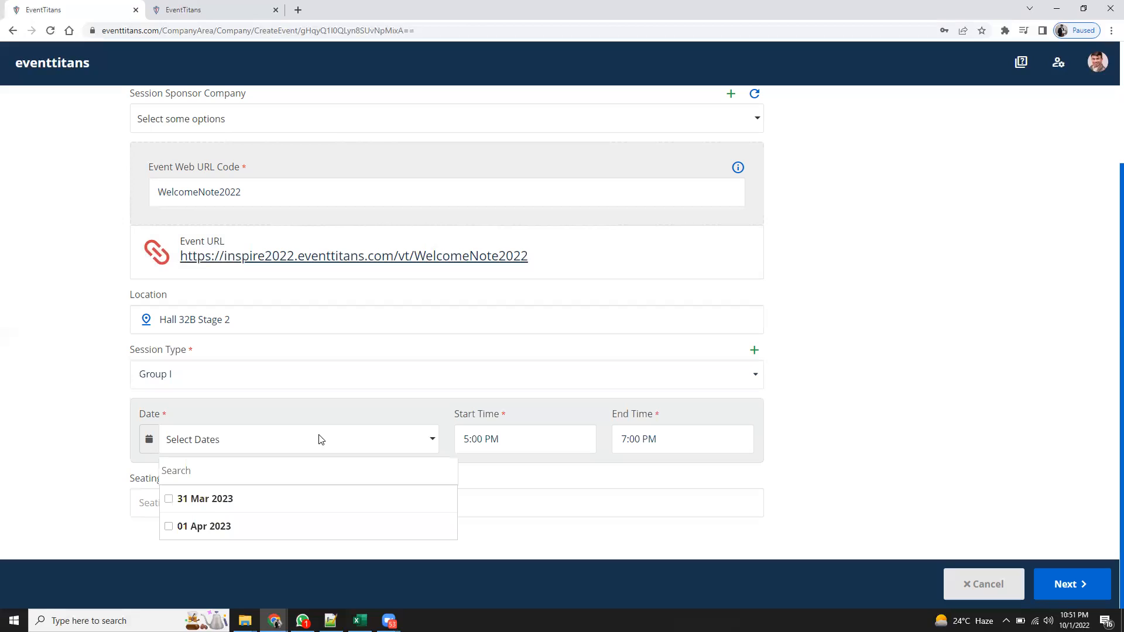
click(219, 502)
click(210, 531)
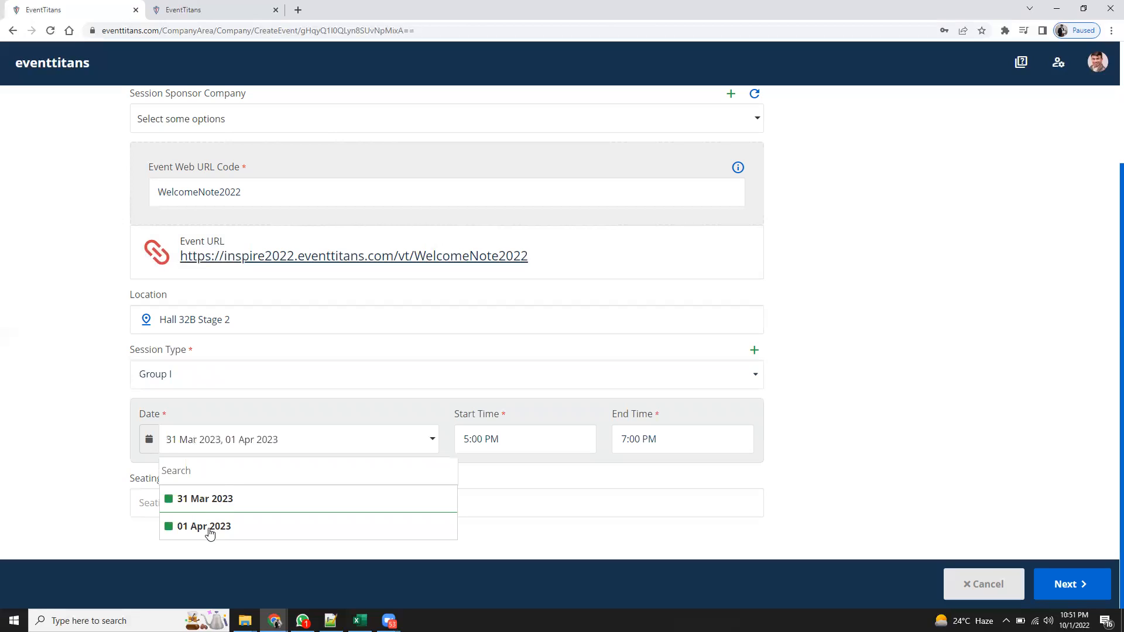
Step: Change the session end time to 5:15 PM
click(547, 443)
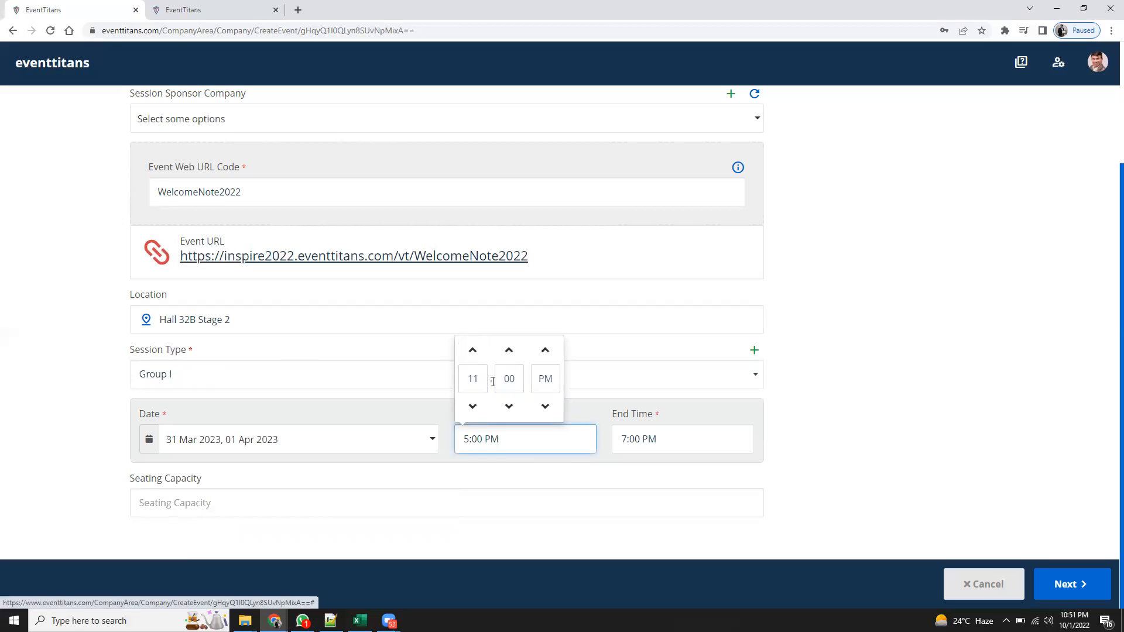
click(651, 433)
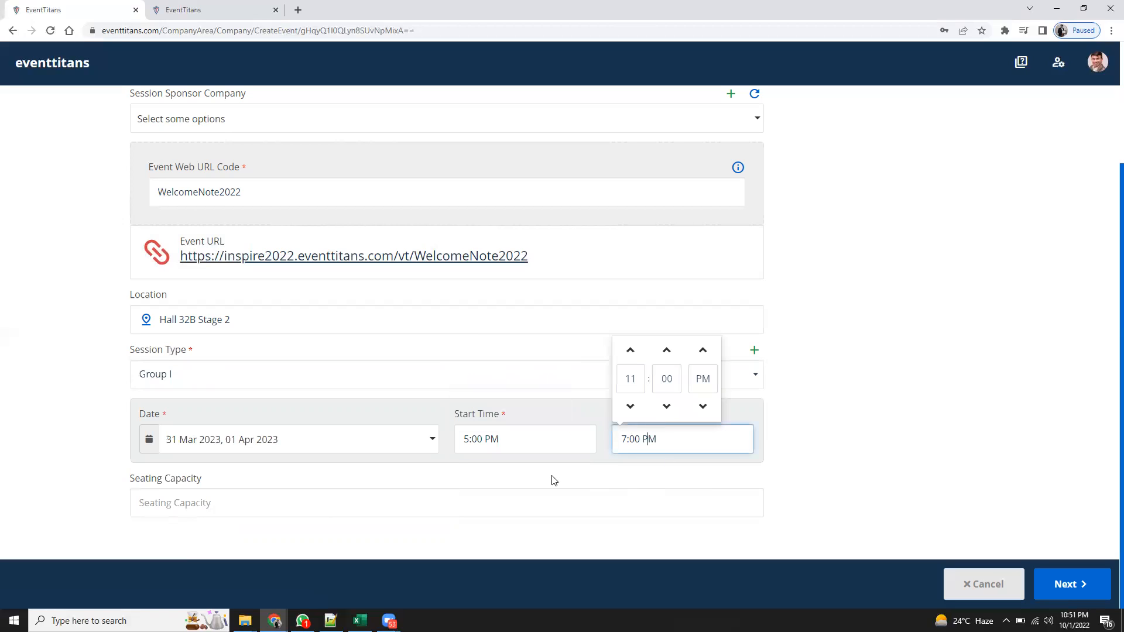
click(443, 503)
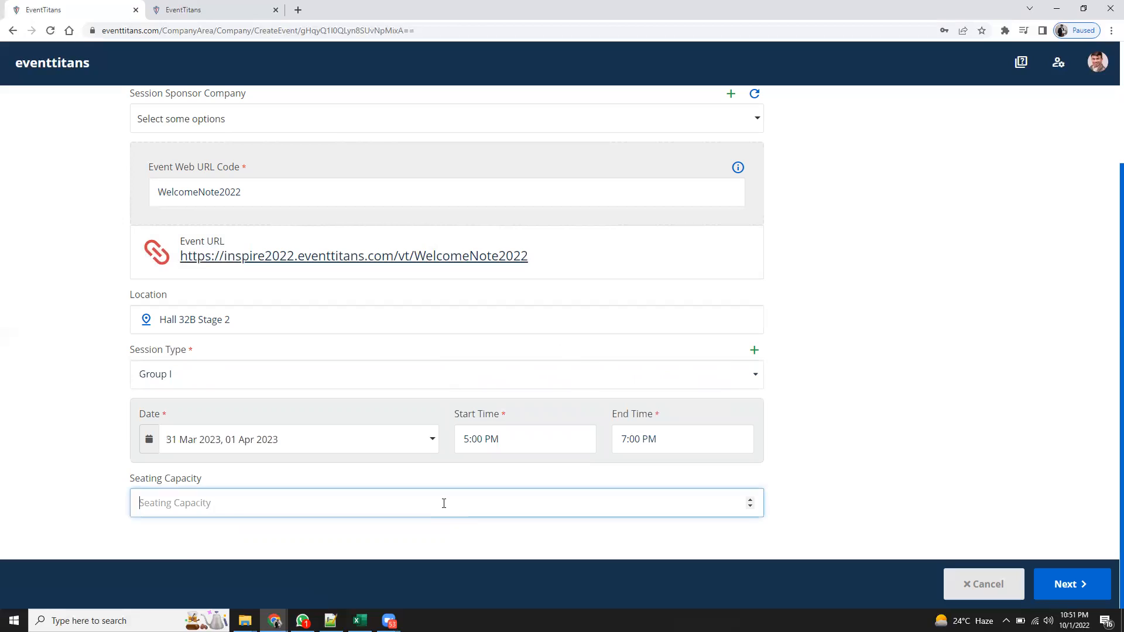
click(692, 430)
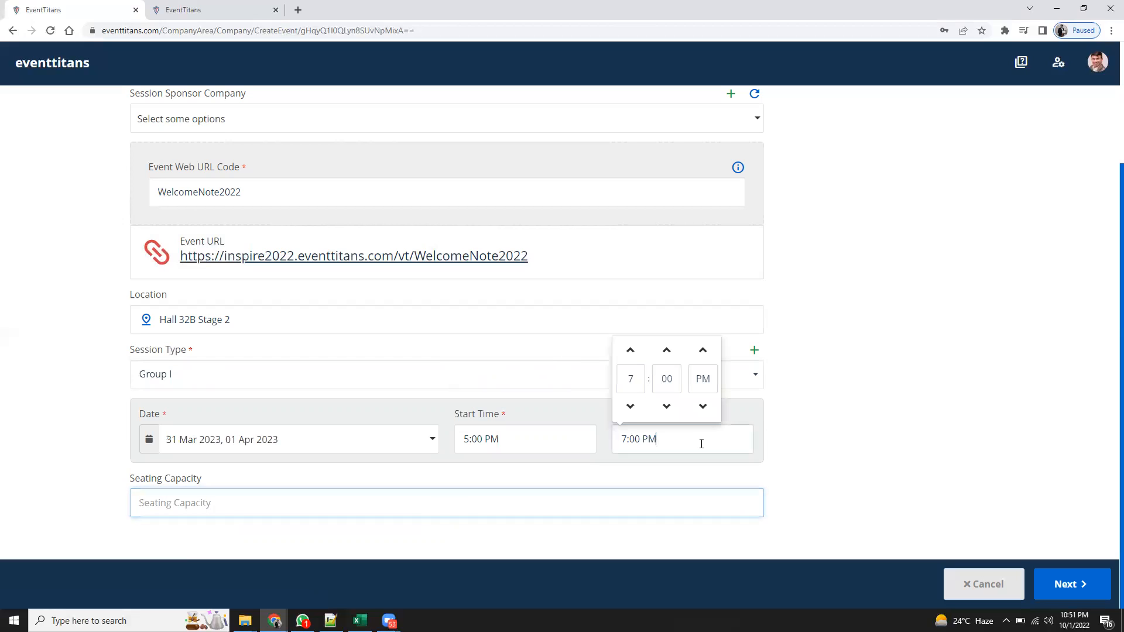
click(629, 406)
click(630, 406)
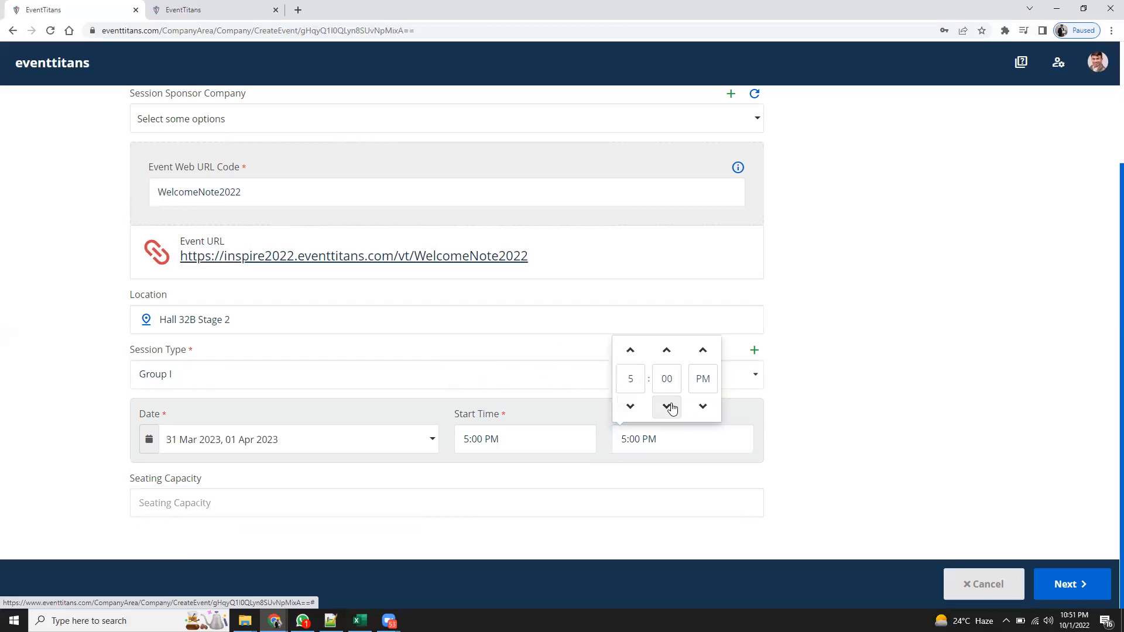
click(666, 352)
click(807, 446)
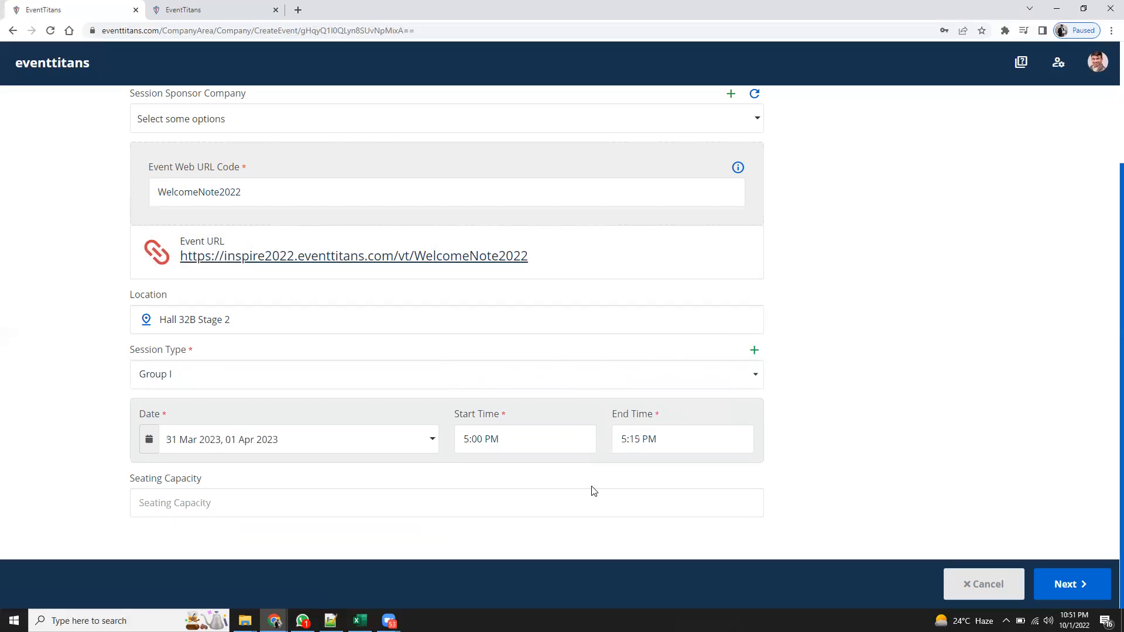
Step: Enter a seating capacity of 200 and continue to Session Details
click(372, 495)
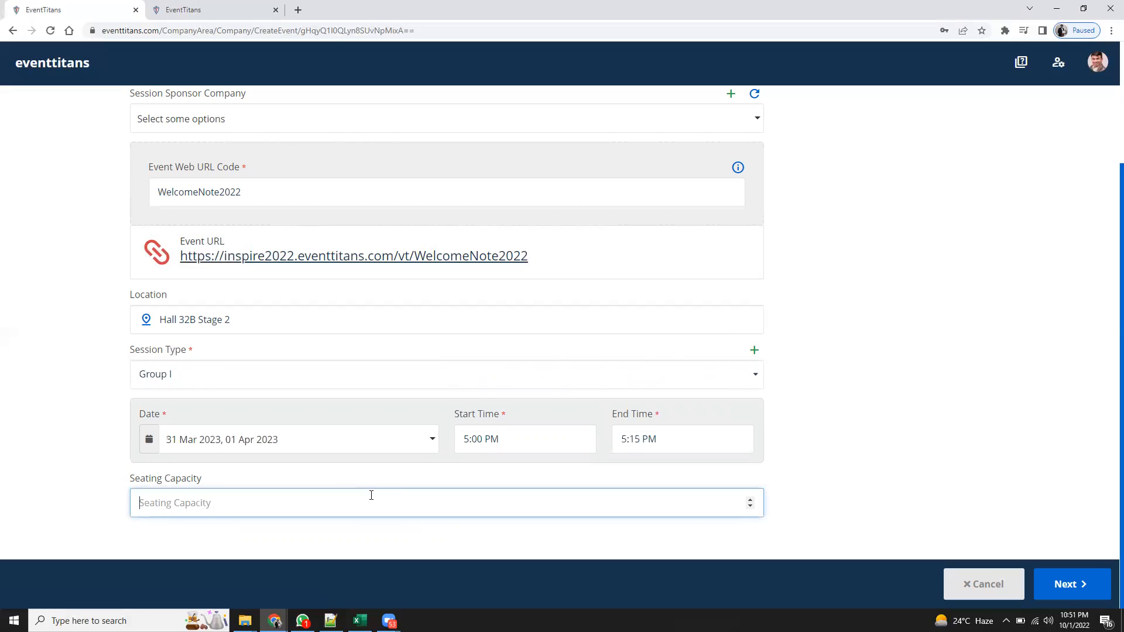
text(200)
click(924, 503)
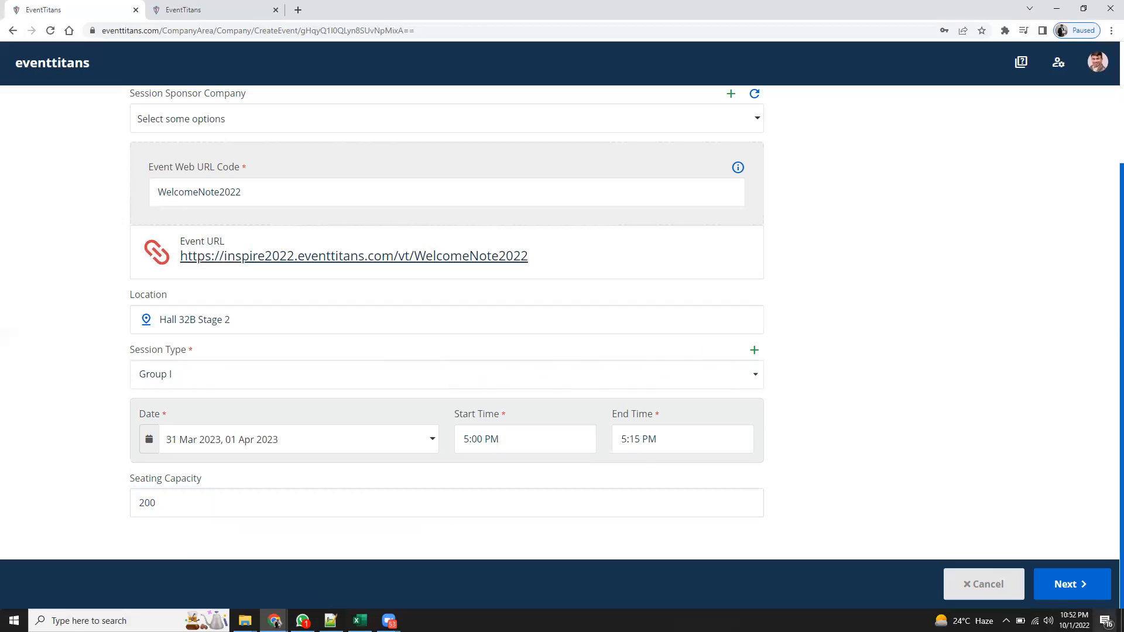
click(1077, 587)
Step: Title the session 'Welcome Note 2022' with description 'Descr Session'
click(306, 165)
text(Welcome )
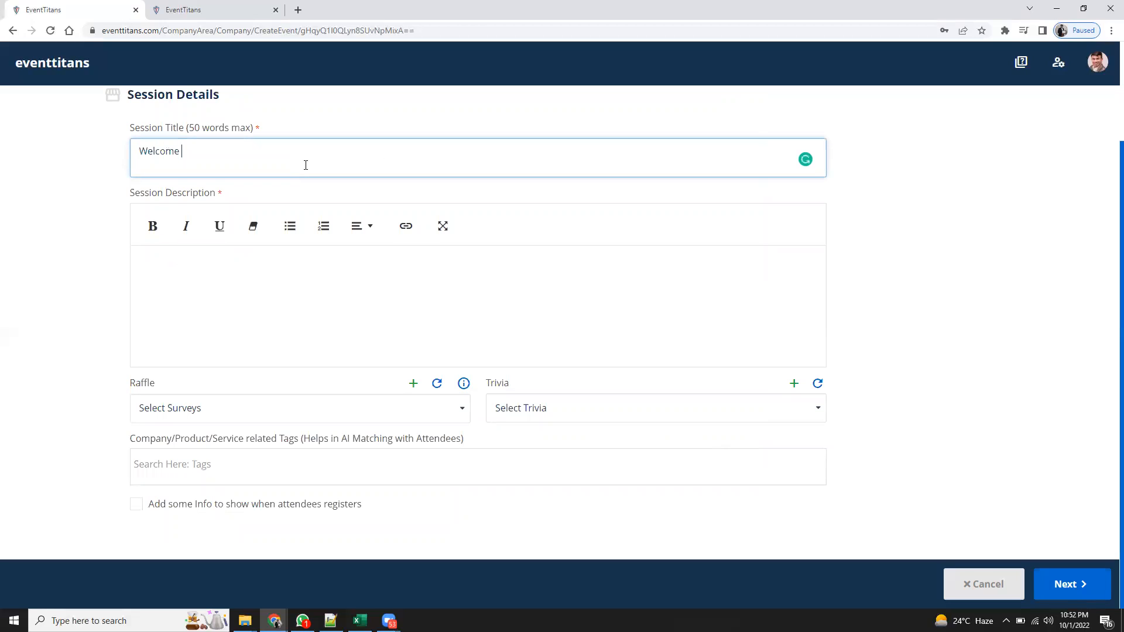
text(Note 2022)
click(256, 282)
text(Ye)
key(BackSpace)
key(BackSpace)
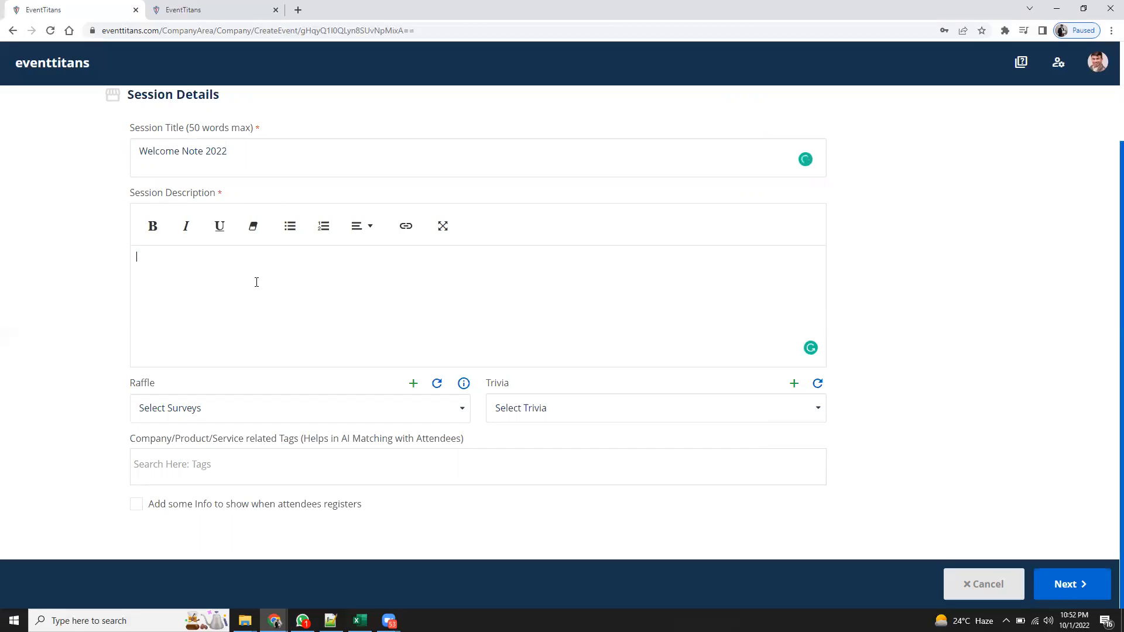
text(Descr Sessio)
Step: Find the Raffle list empty and start a new raffle survey in another tab
click(427, 413)
click(344, 384)
click(413, 384)
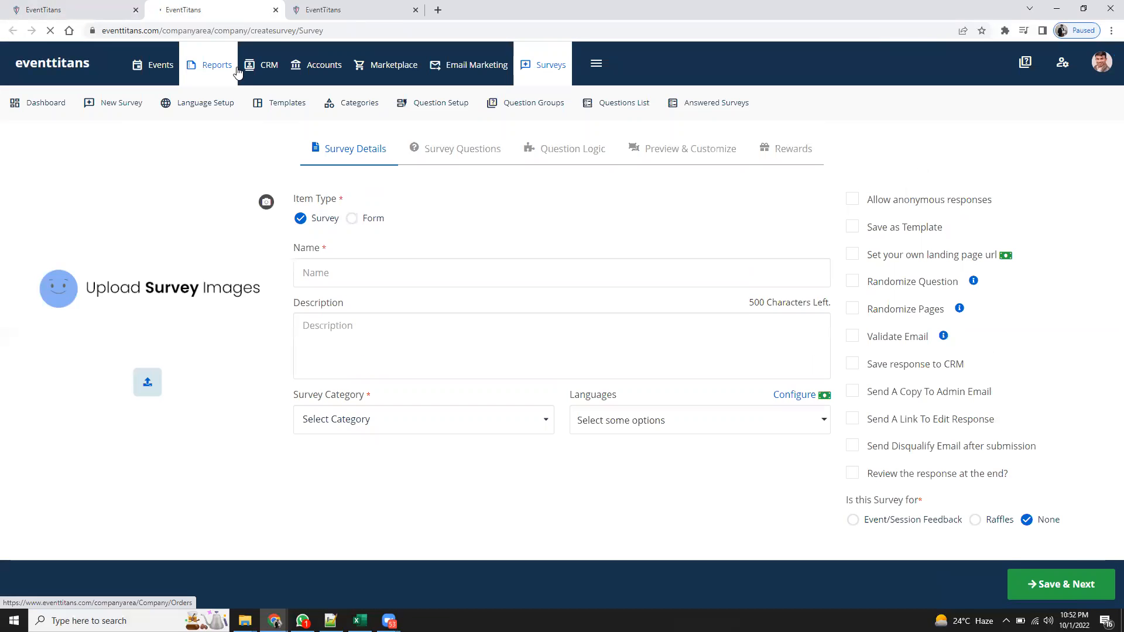
Step: On the new survey form, set the survey purpose to Raffles
click(8, 5)
mouse_move(464, 382)
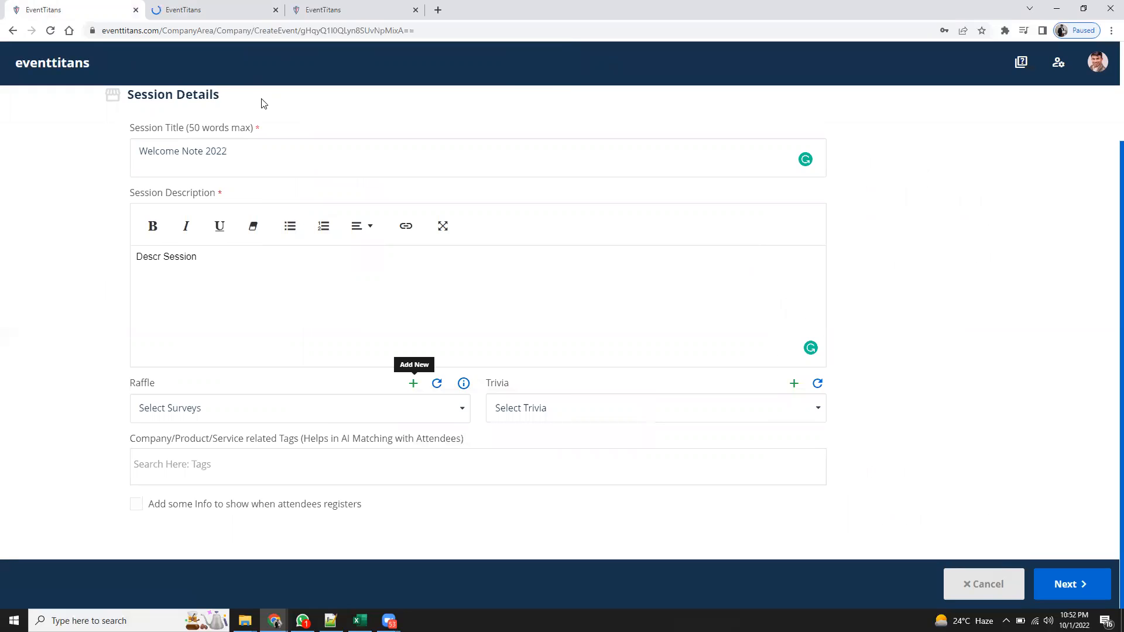
click(239, 7)
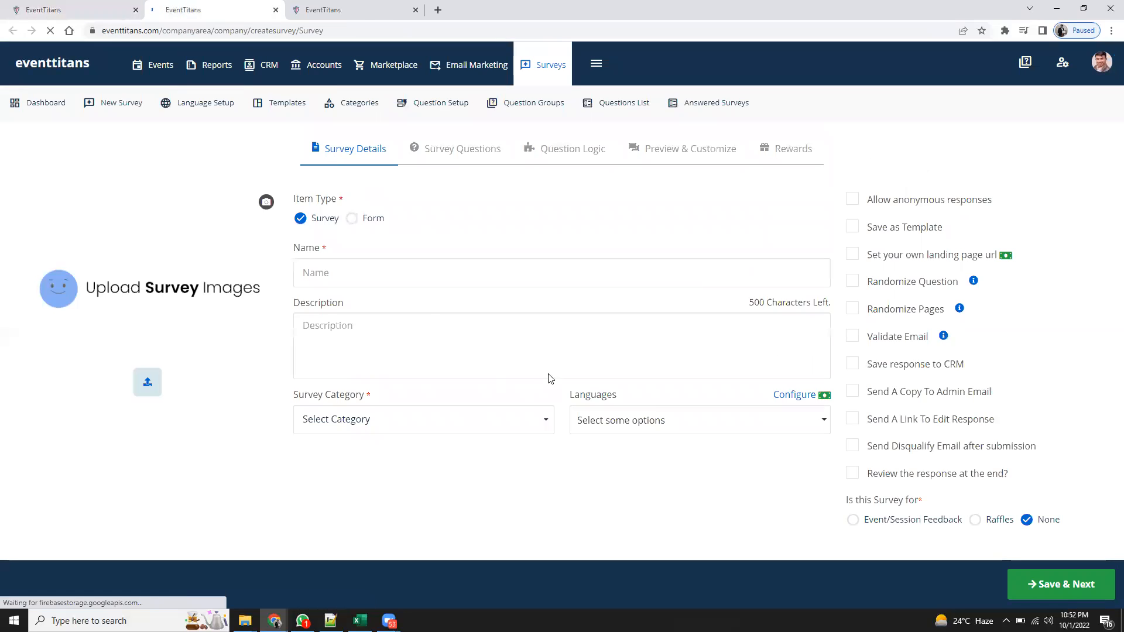
click(975, 521)
click(907, 526)
click(986, 526)
Step: Back on the session form, set Trivia to EventTitans Inspire Awards Trivia
click(78, 5)
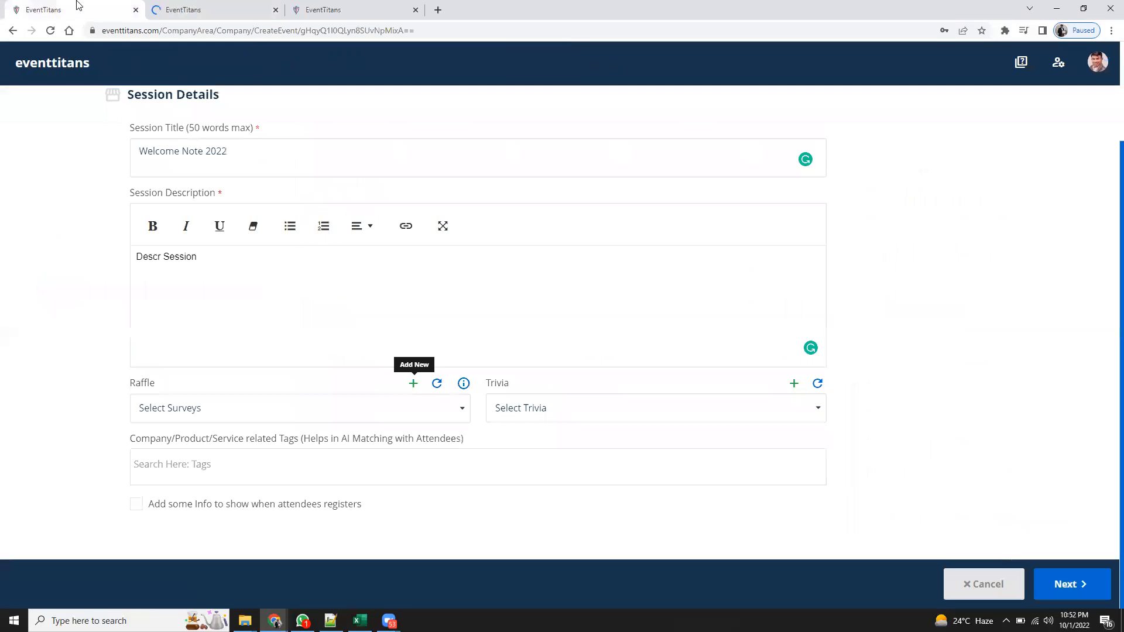
click(301, 412)
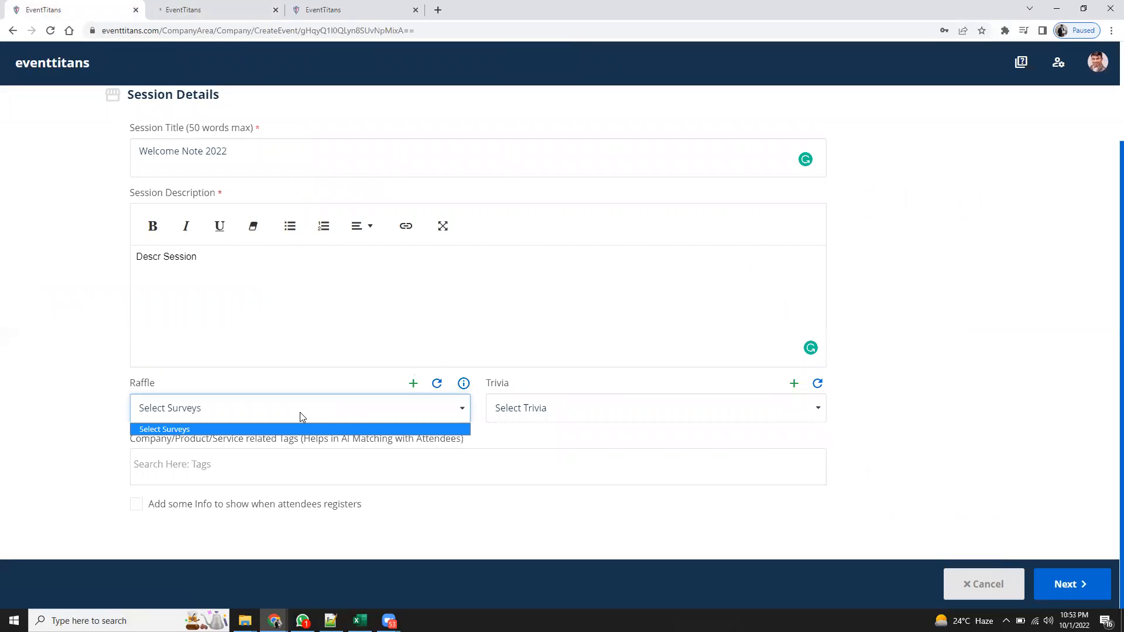
click(300, 412)
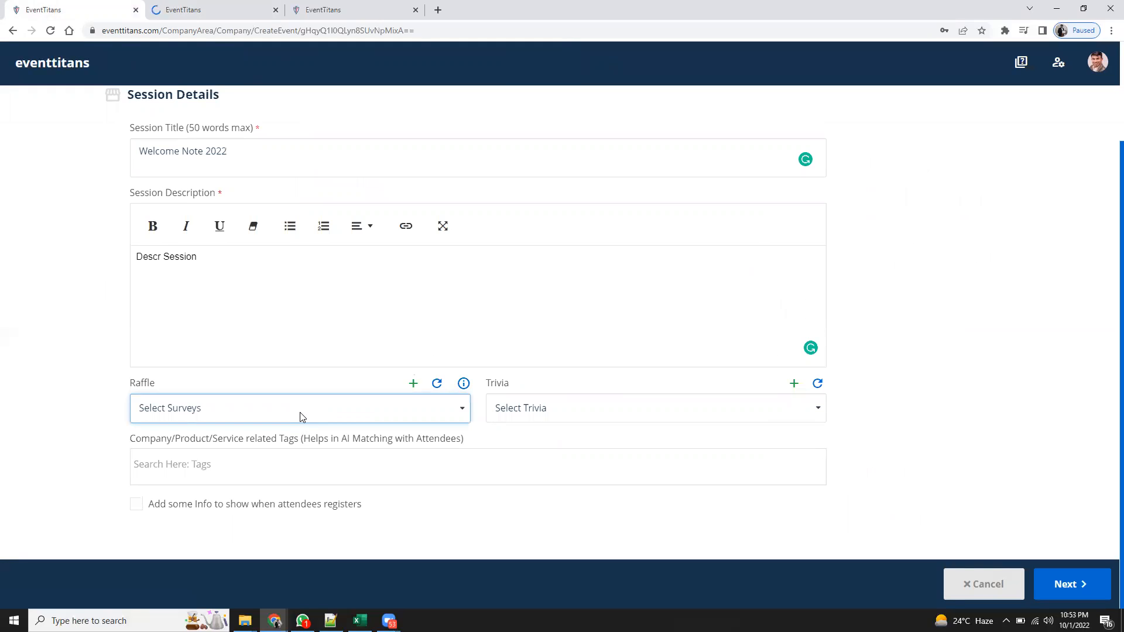
click(616, 415)
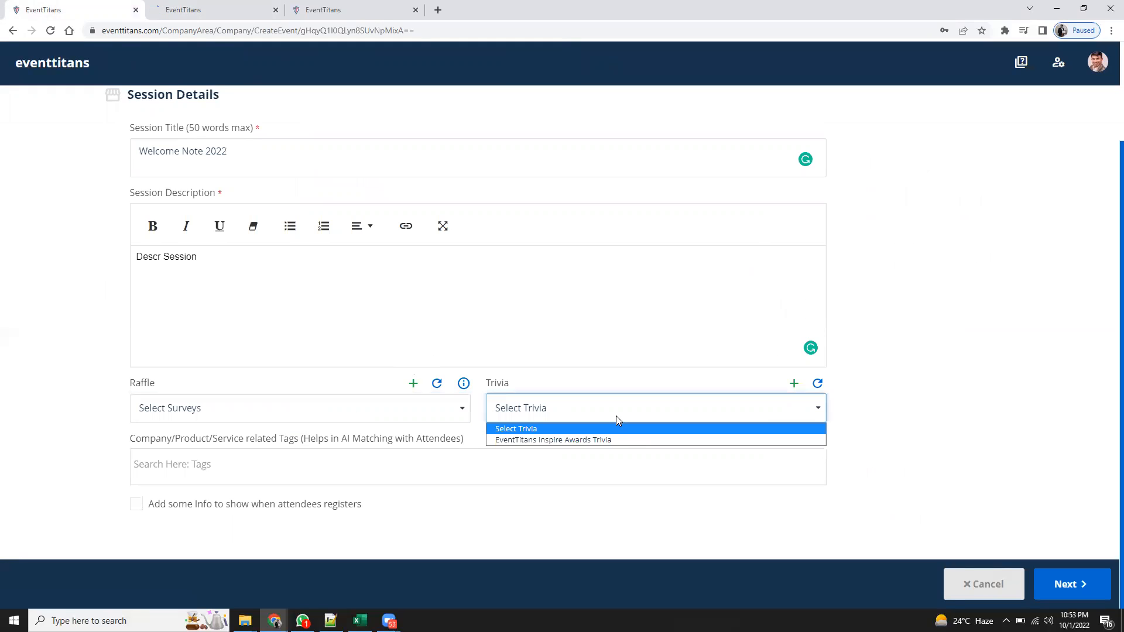
click(605, 440)
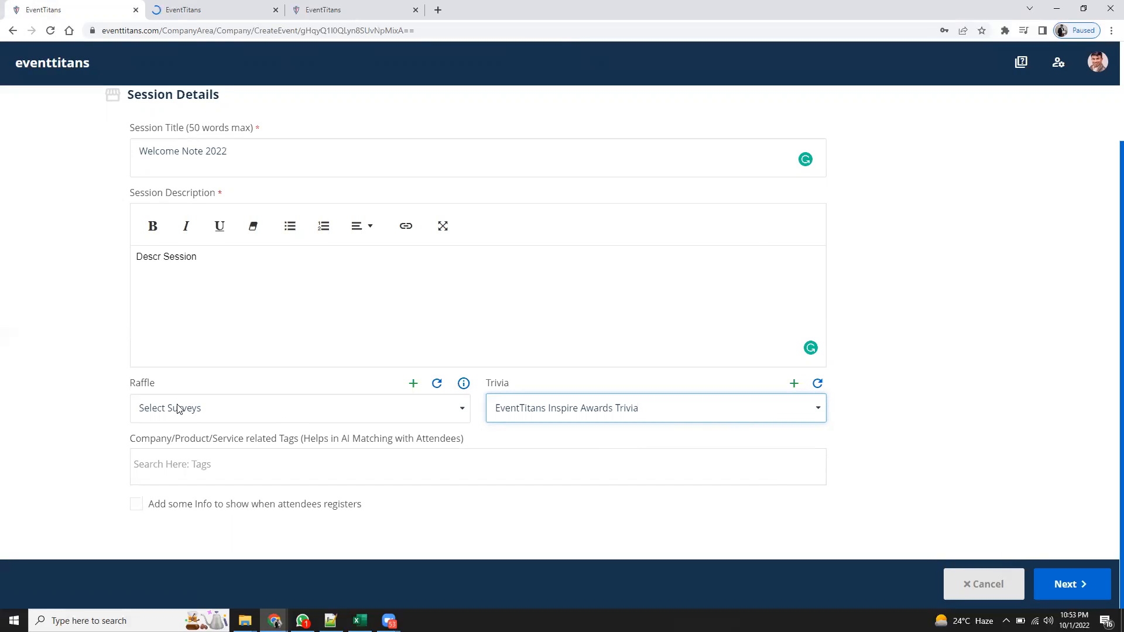
click(501, 474)
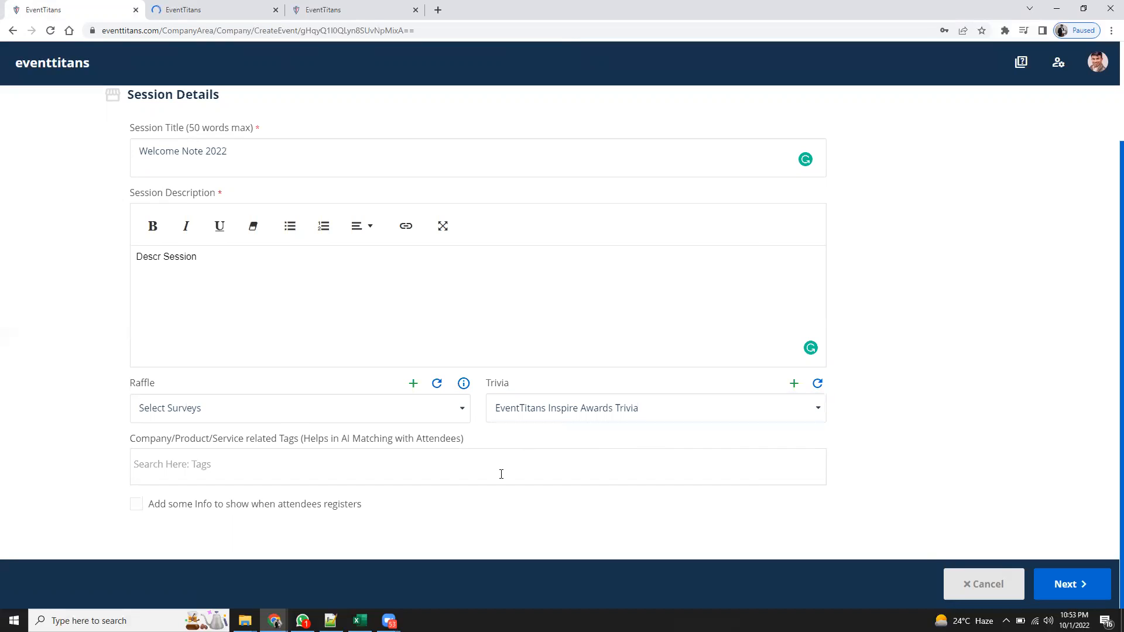
click(437, 10)
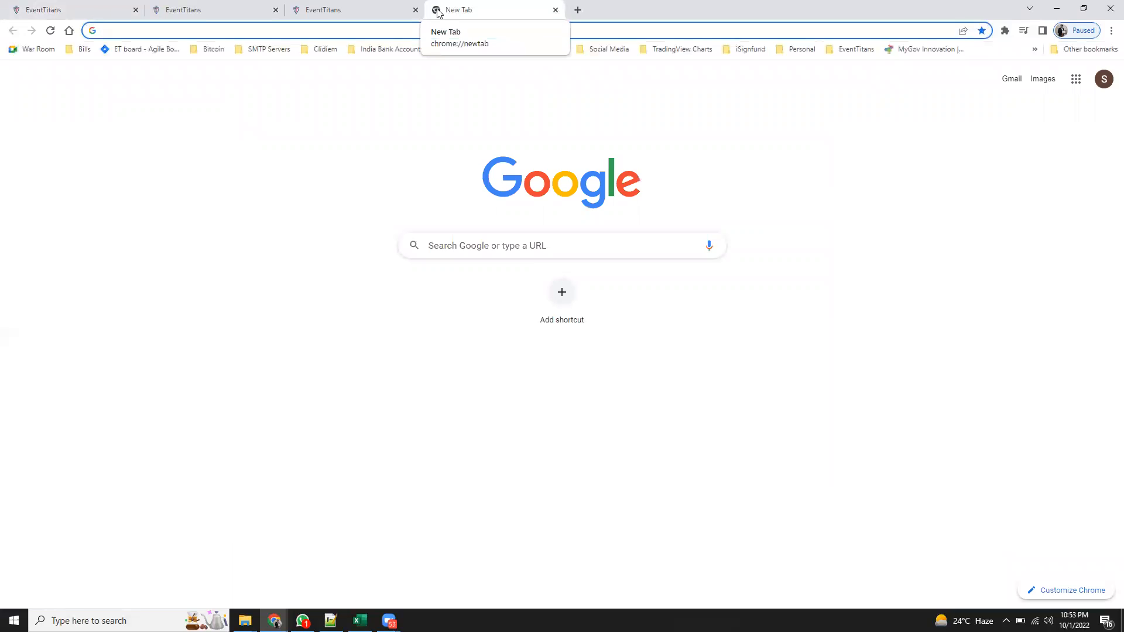
Step: Load inspire2022.eventtitans.com/lobby, then reopen that address in a new incognito window
text(ins)
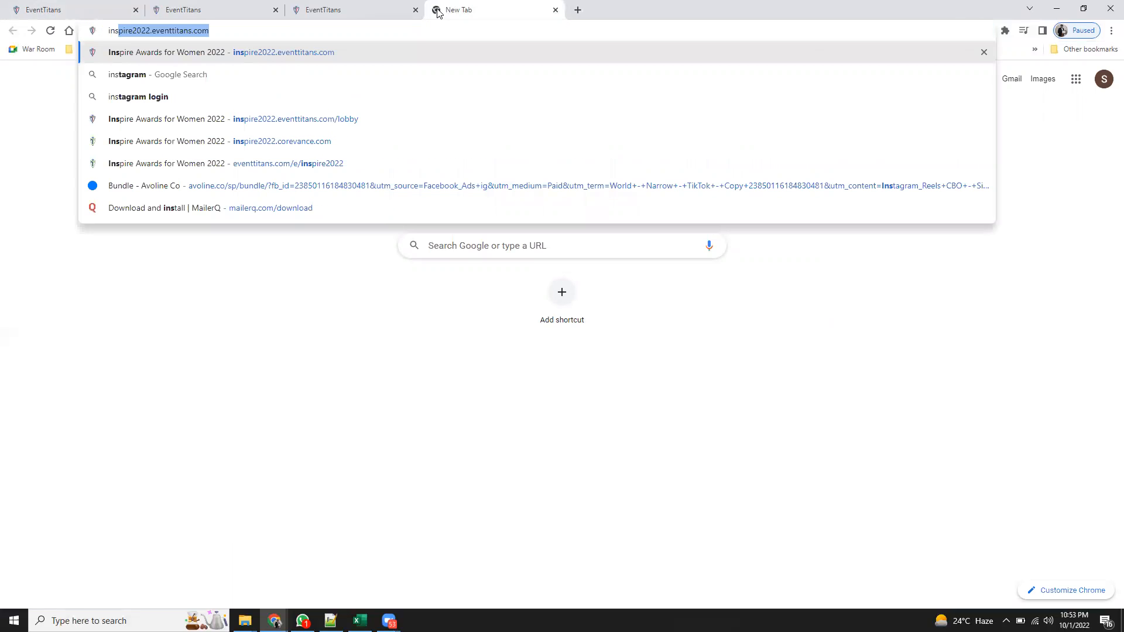
text(pire2022.eventtitans.com/lobby)
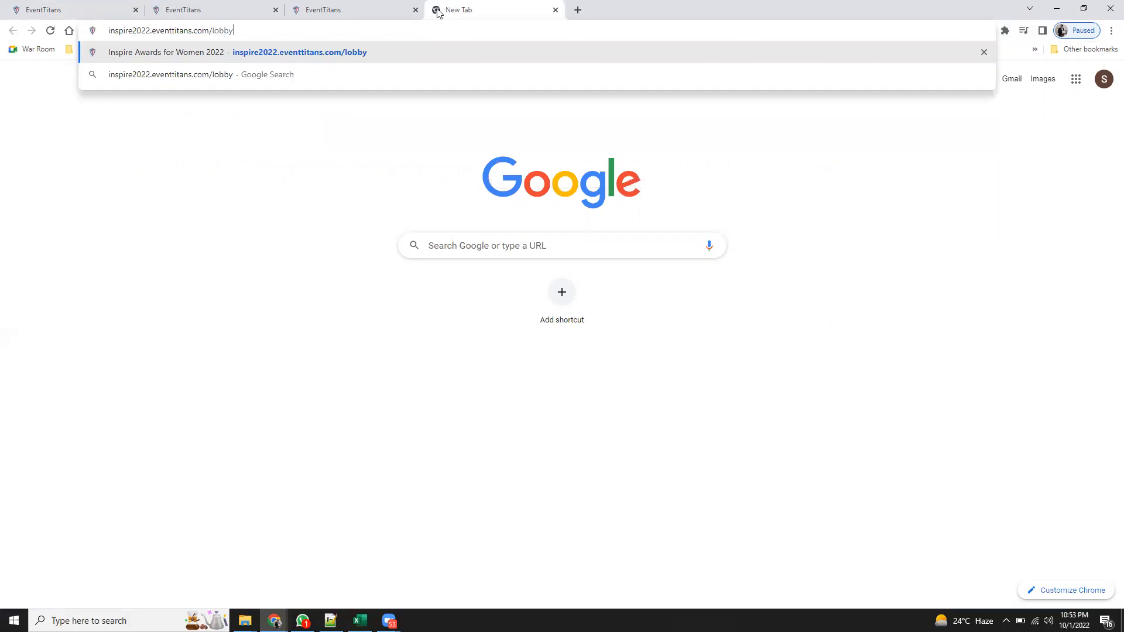
key(Return)
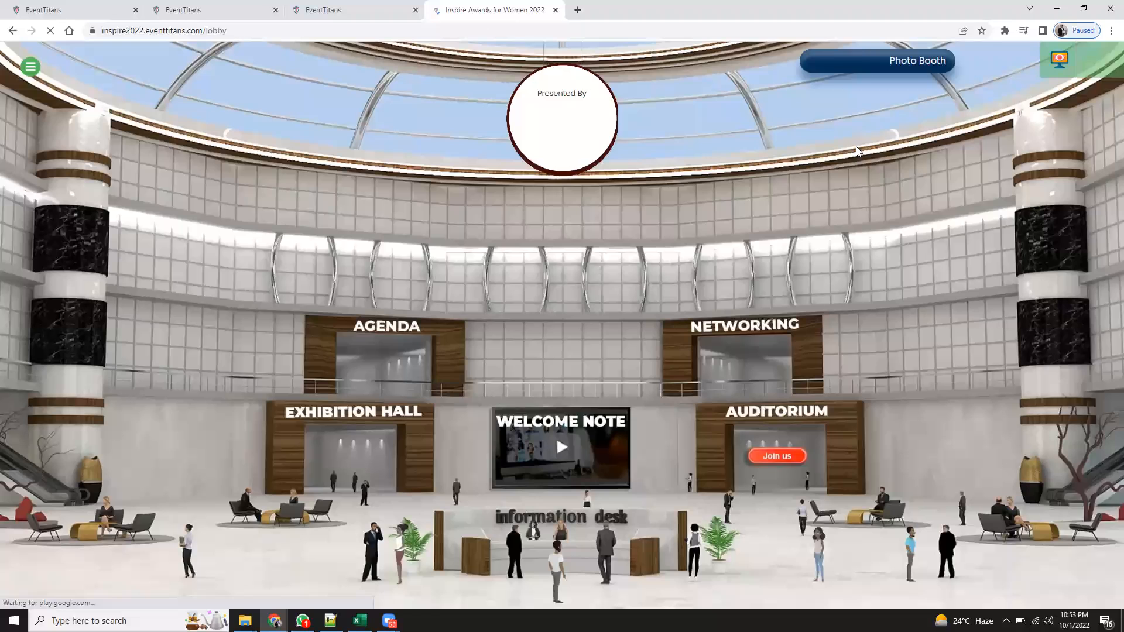
click(486, 30)
key(ctrl+c)
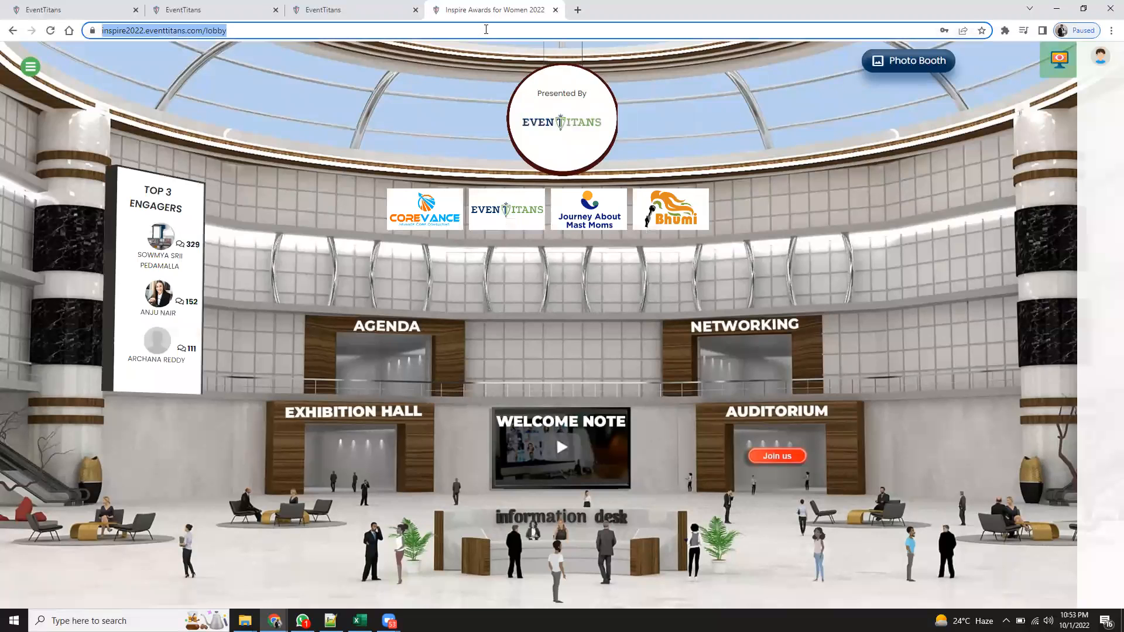
click(555, 10)
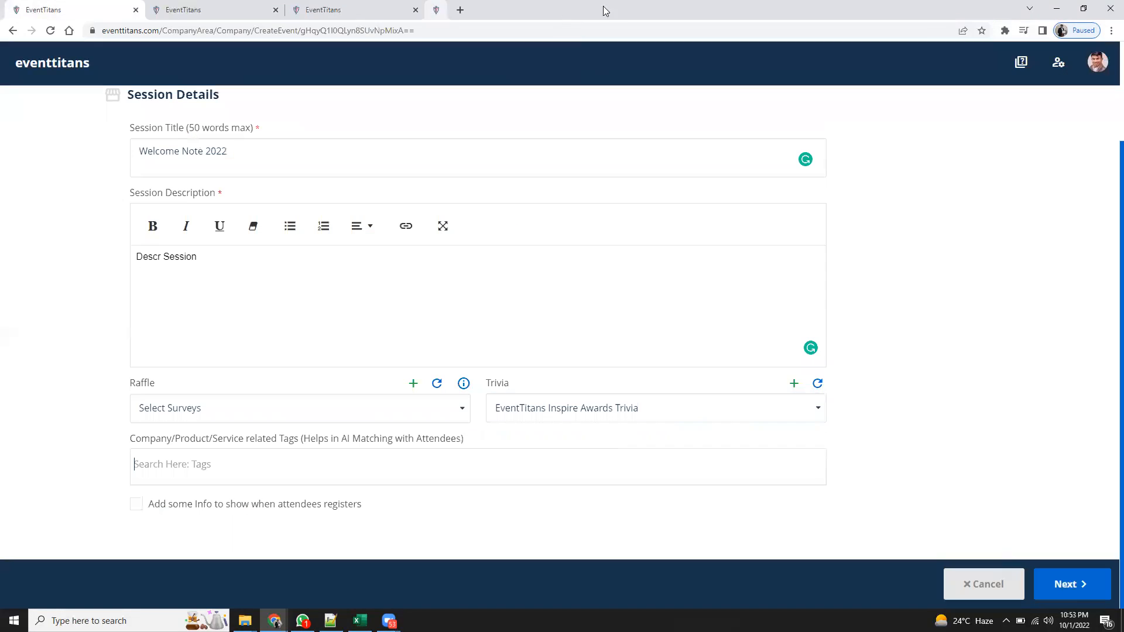
click(1110, 32)
click(1029, 77)
key(ctrl+v)
key(Return)
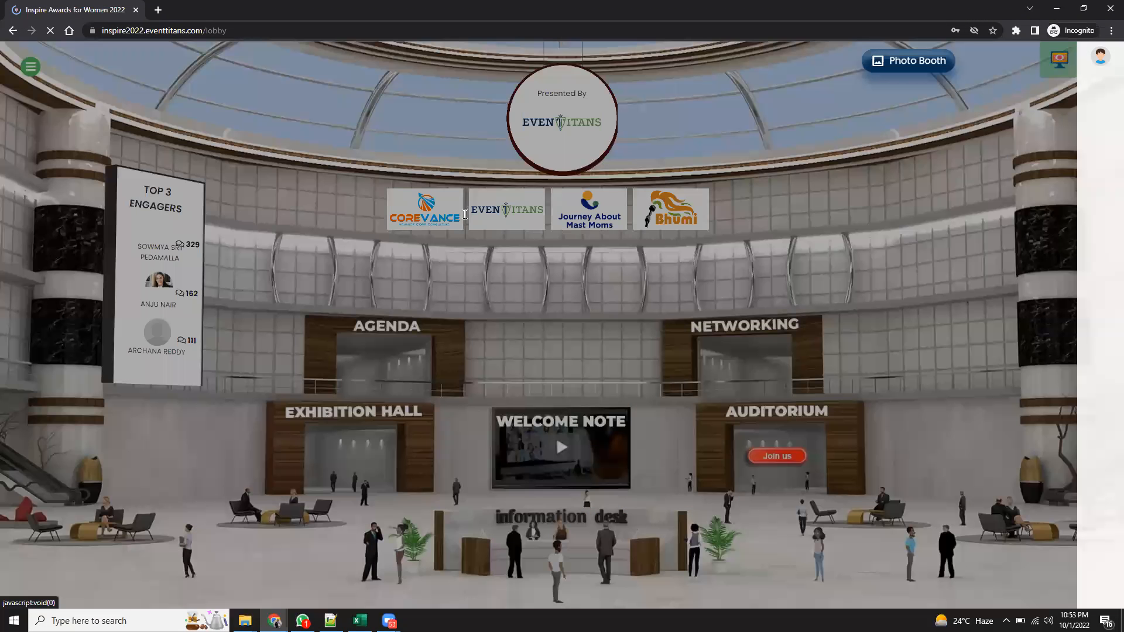
Step: Sign in to the virtual lobby with the first saved attendee account
click(464, 215)
click(446, 265)
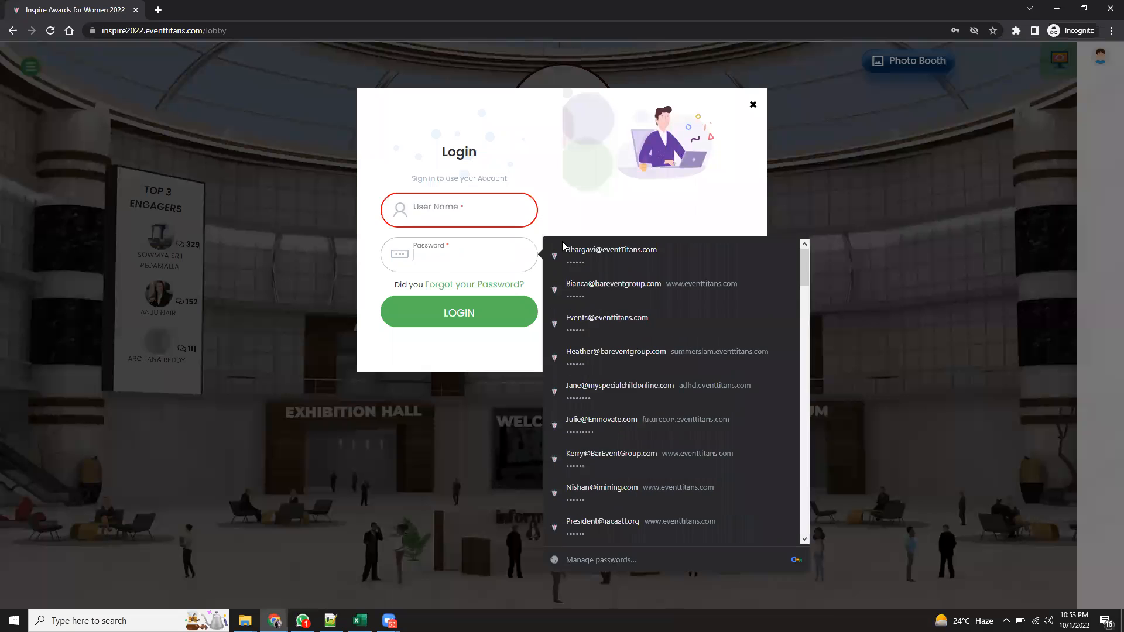
click(584, 258)
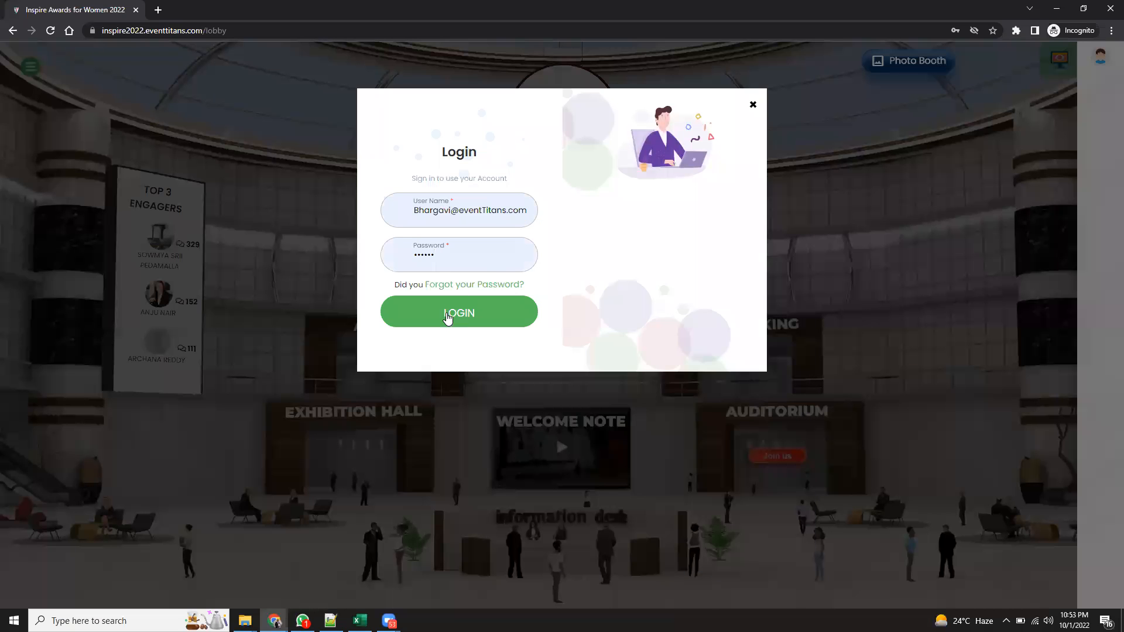
click(448, 317)
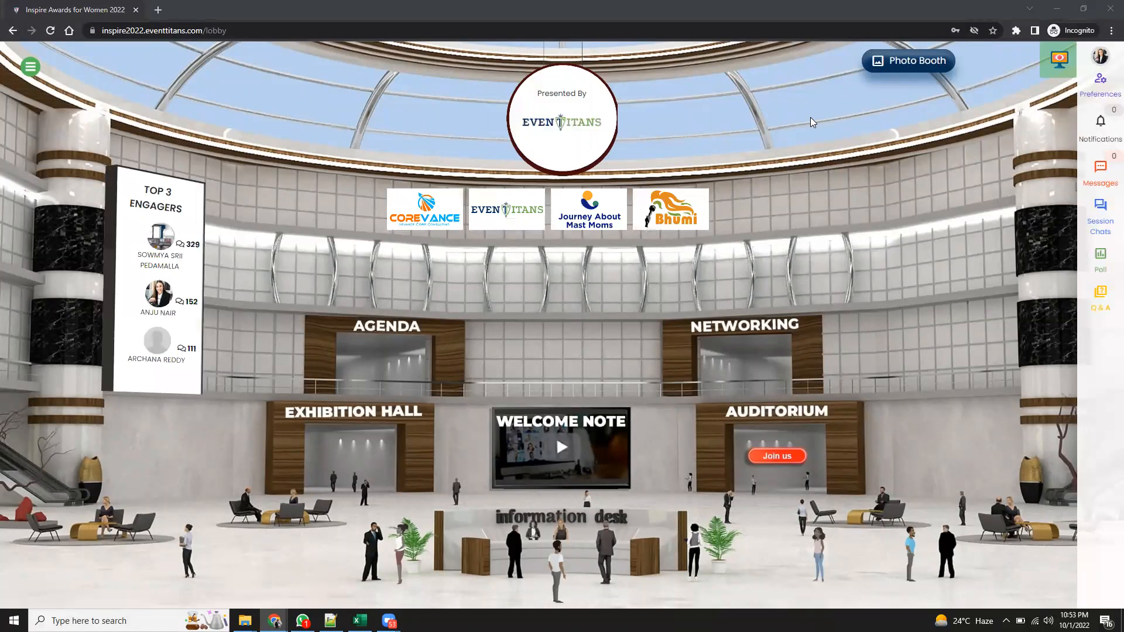
Step: Review the attendee's Preferences topic and exhibitor tags, then go to the Agenda page
click(1100, 91)
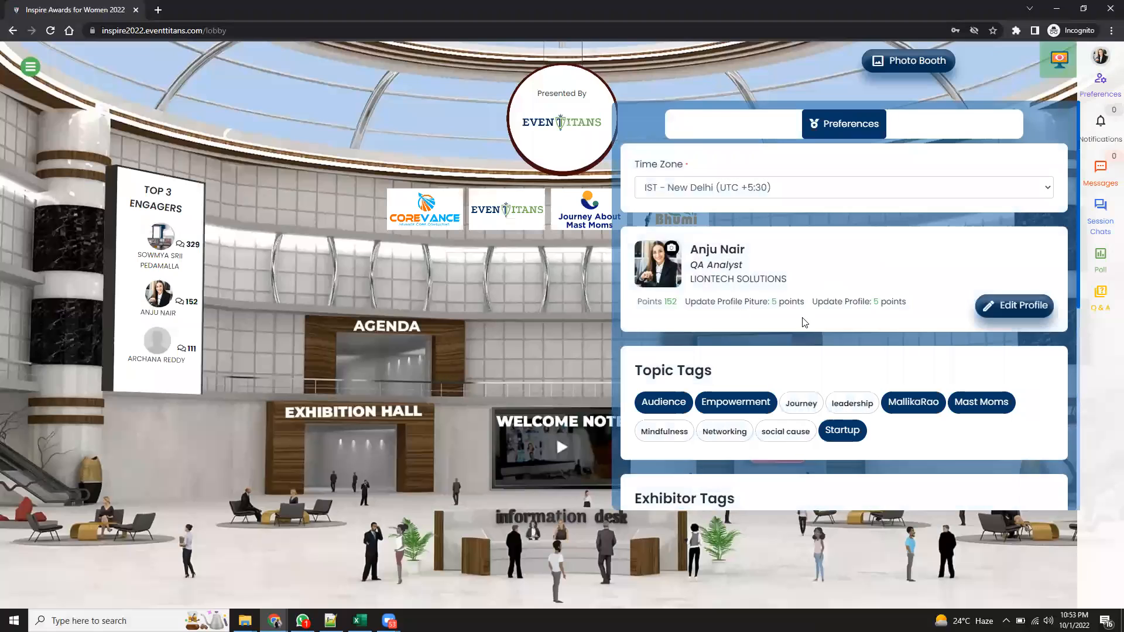
scroll(803, 322, down, 3)
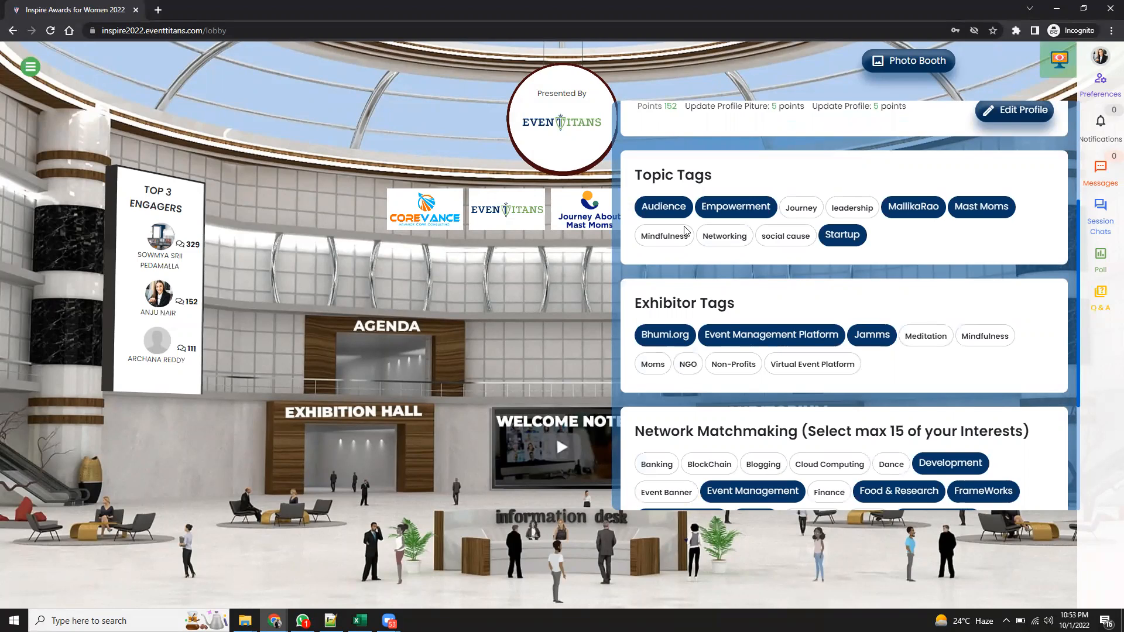
drag(635, 176, 714, 177)
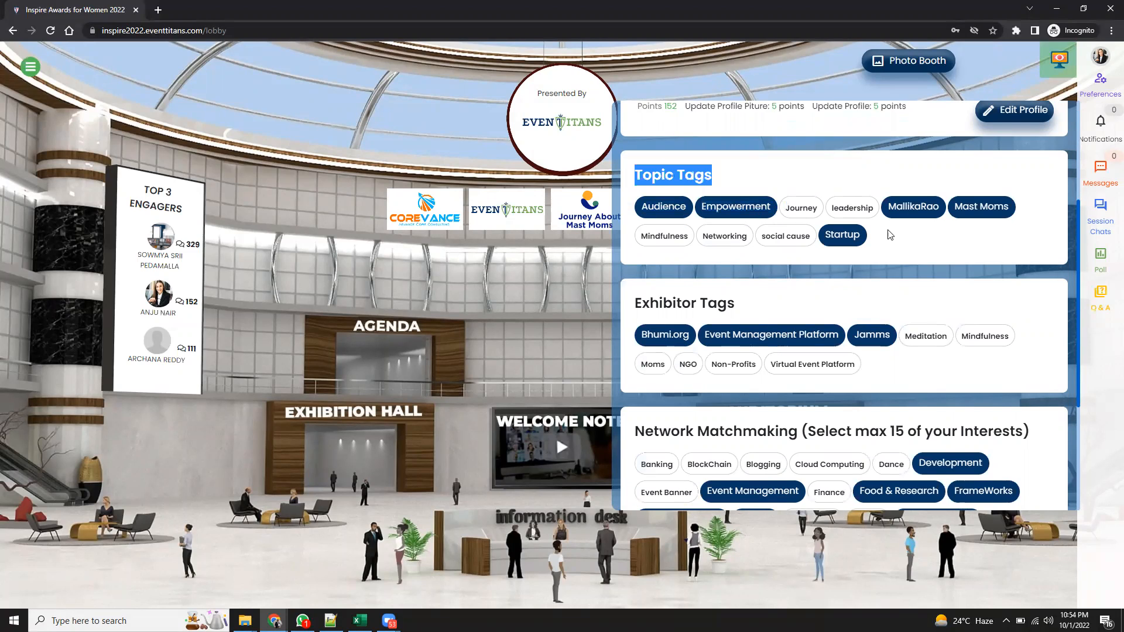
click(922, 246)
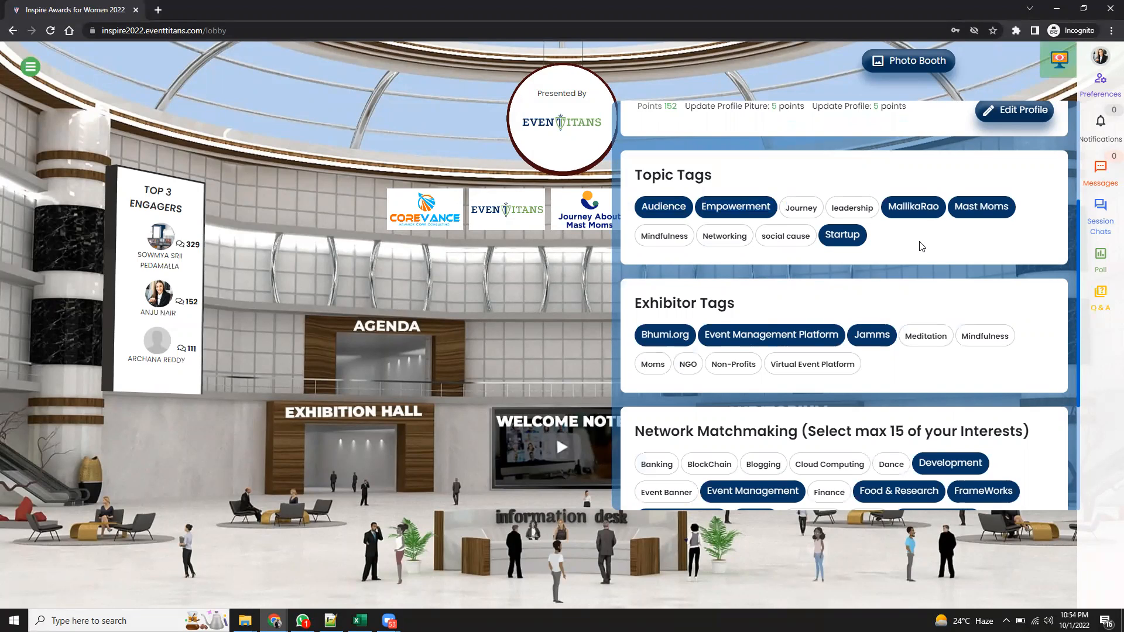
click(31, 67)
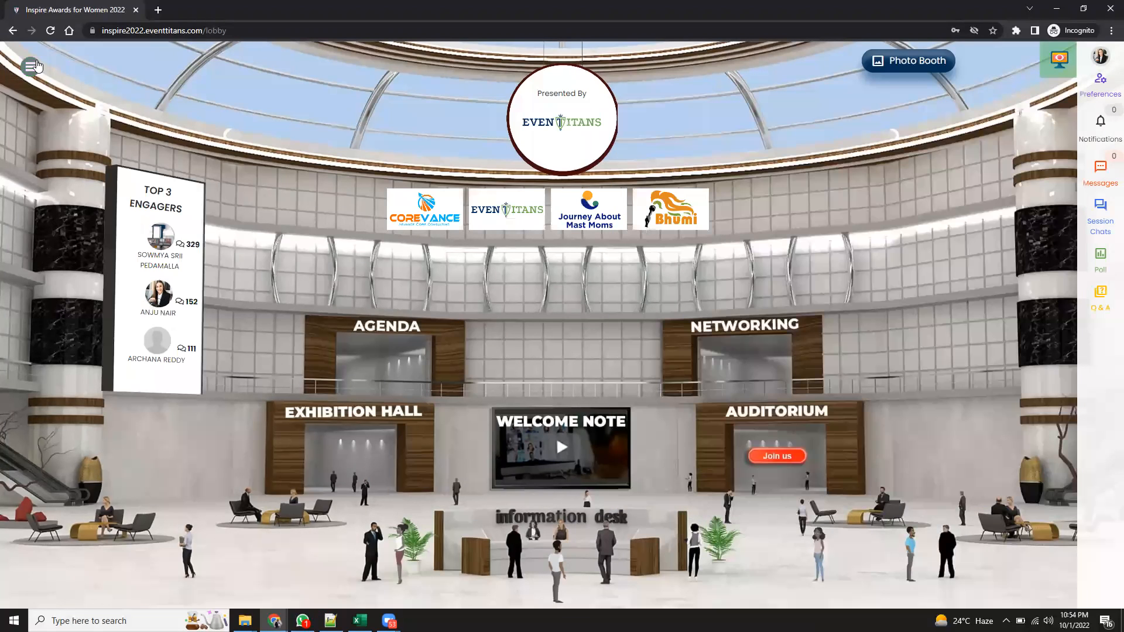
click(42, 151)
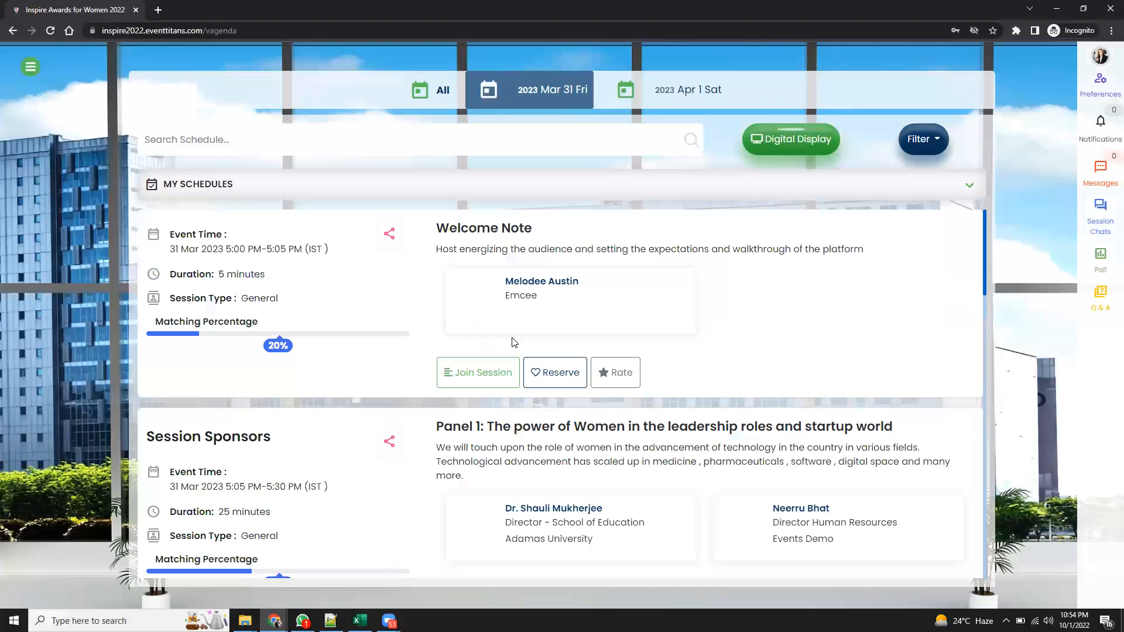
Step: Scroll the attendee agenda, then minimize the incognito window to reveal the Session Details form
scroll(514, 346, down, 1)
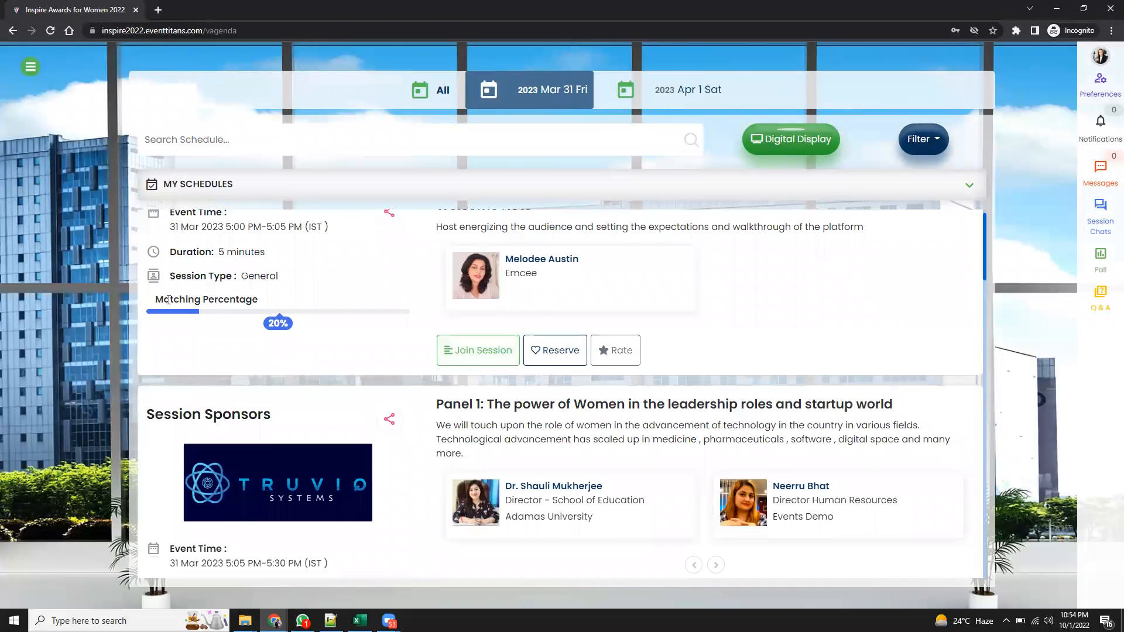
drag(155, 305, 276, 313)
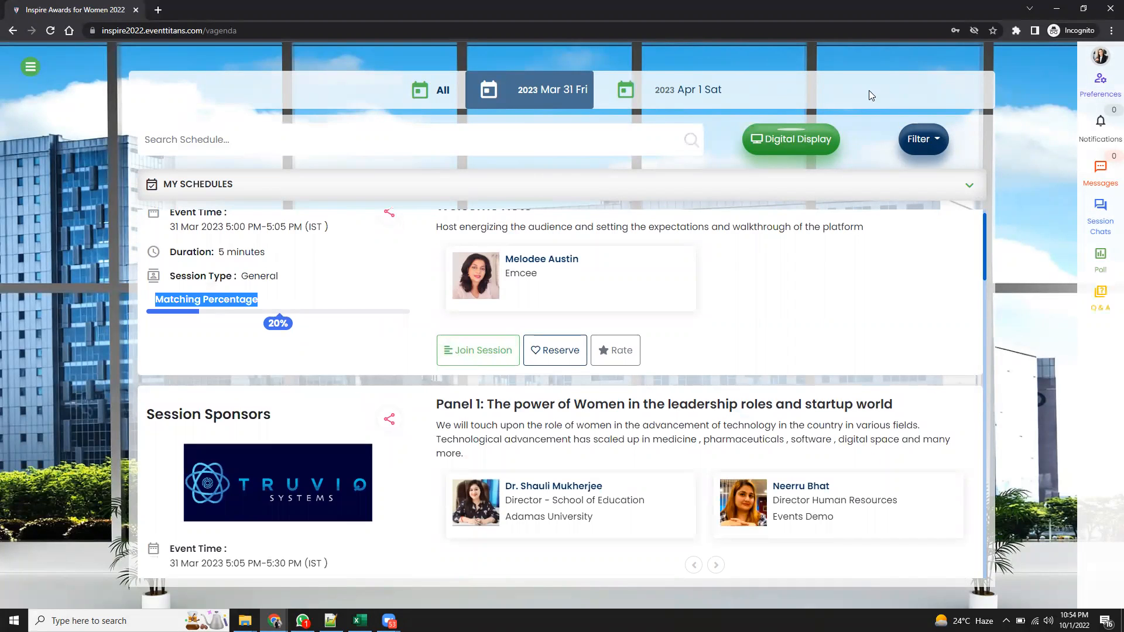
click(1056, 9)
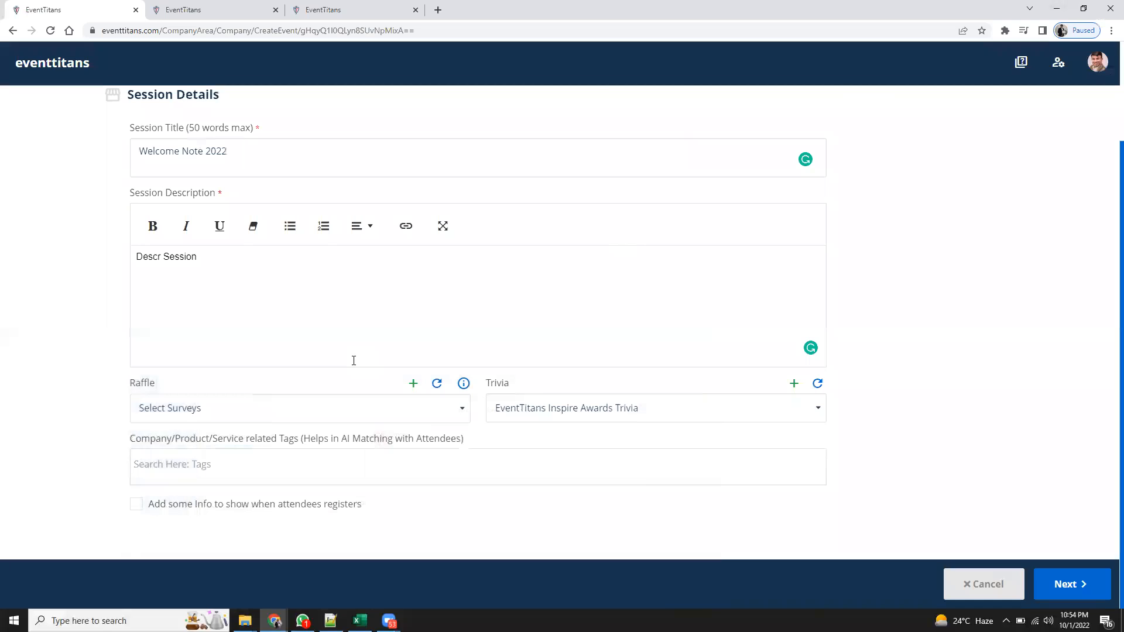
Step: Type 'Welcome' as a related tag, then clear it again
click(279, 465)
text(Welcome)
key(ctrl+a)
key(BackSpace)
Step: Enable 'Add some Info to show when attendees registers' and focus its new editor
click(136, 507)
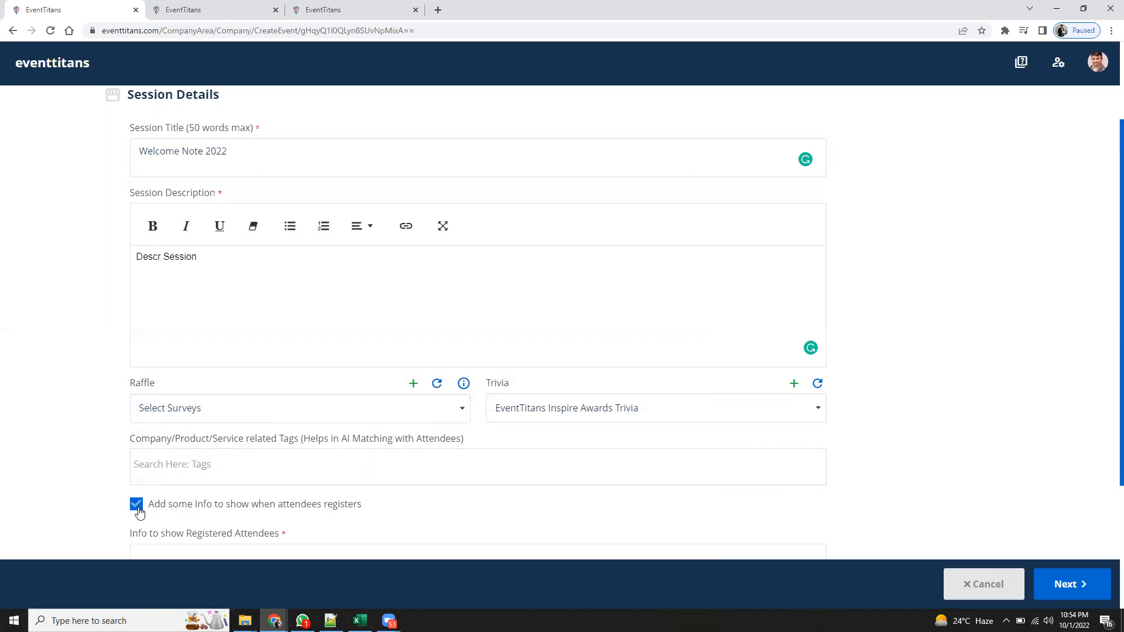
scroll(139, 510, down, 3)
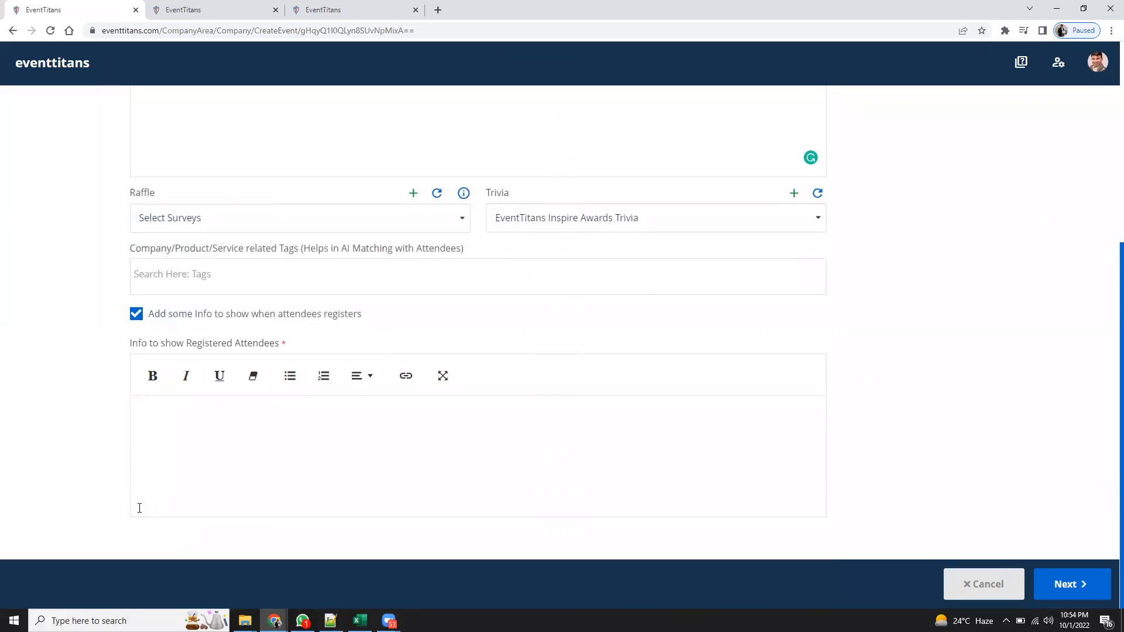
click(263, 453)
click(326, 9)
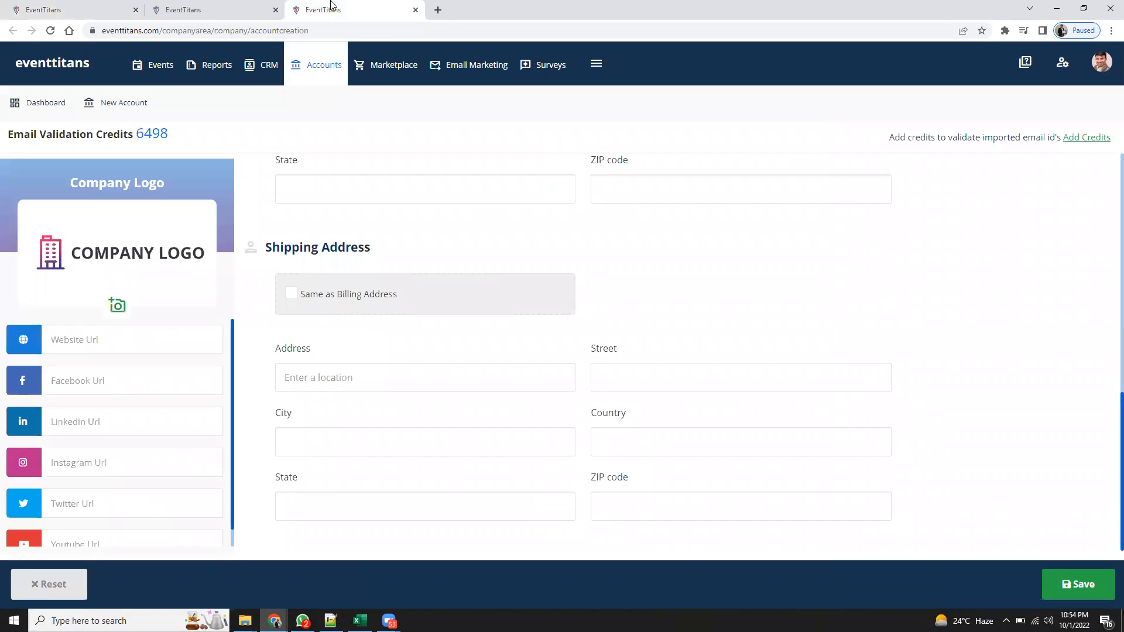
Step: Load inspire2022.eventtitans.com/agenda in a new browser tab
click(438, 10)
text(eve)
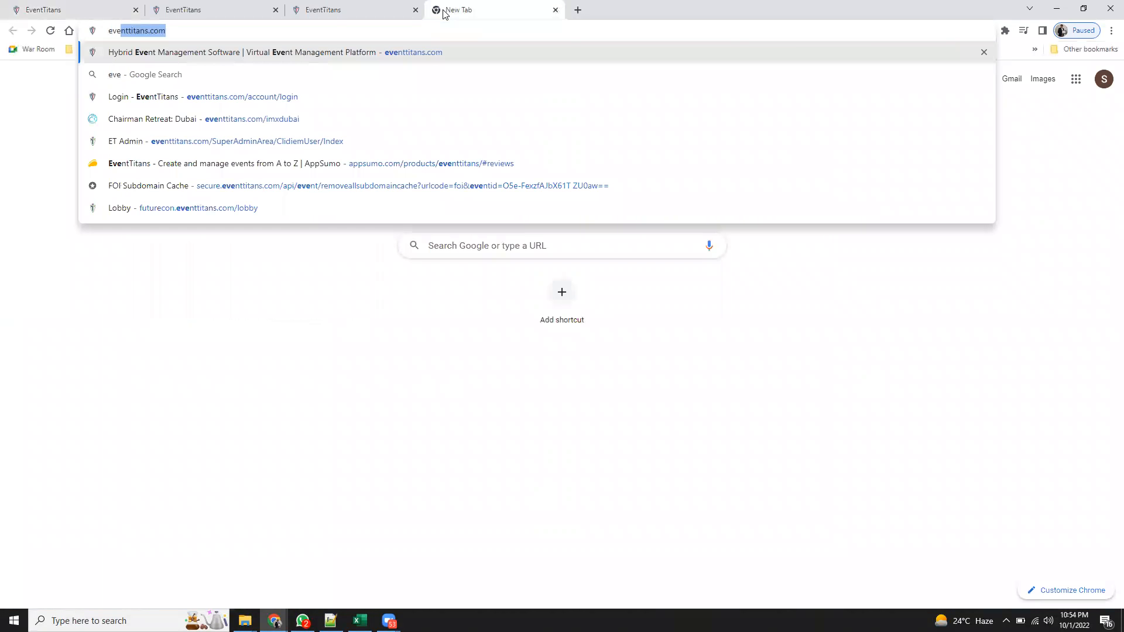
key(BackSpace)
key(BackSpace)
key(BackSpace)
text(inspire2022.)
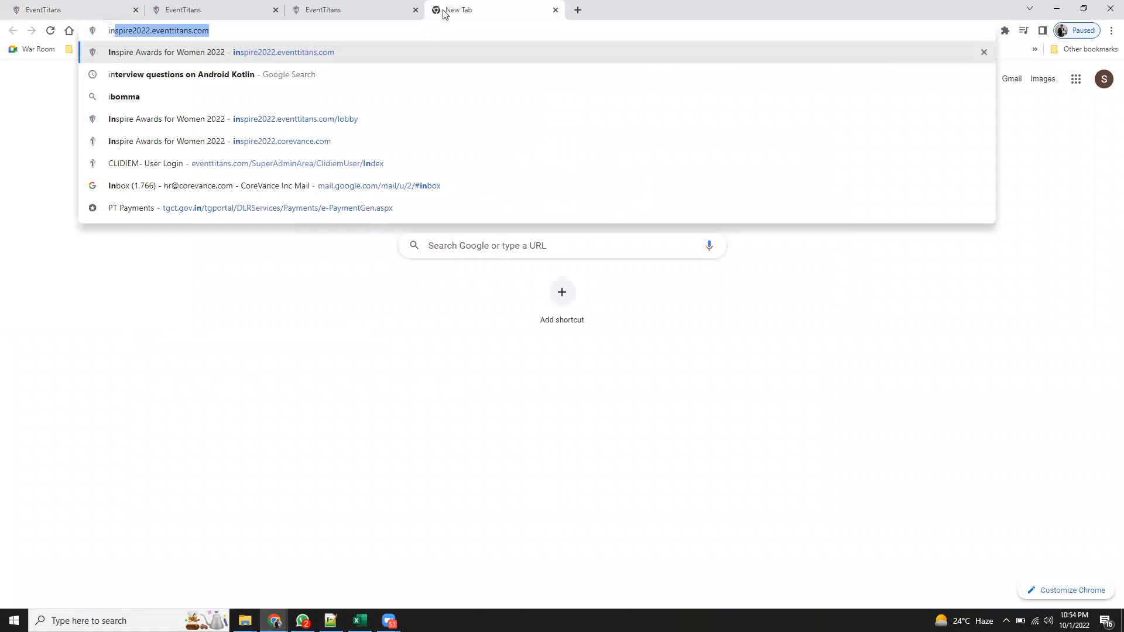
key(Right)
text(/ag)
key(Return)
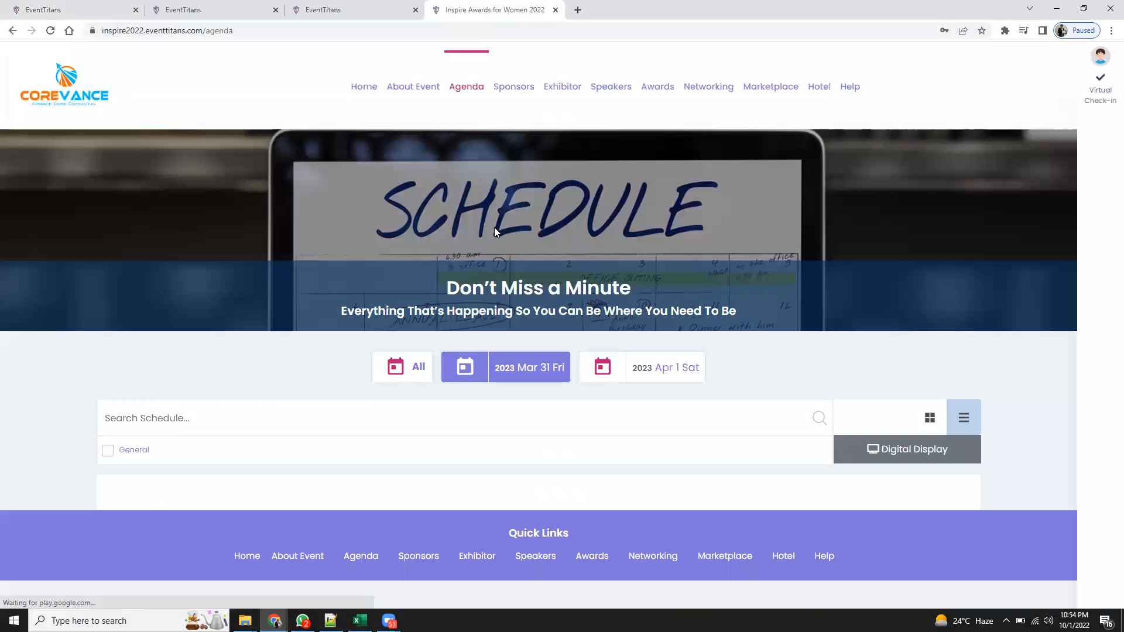
Step: Browse the Panel 1 session page, then return to the session form
scroll(429, 445, down, 5)
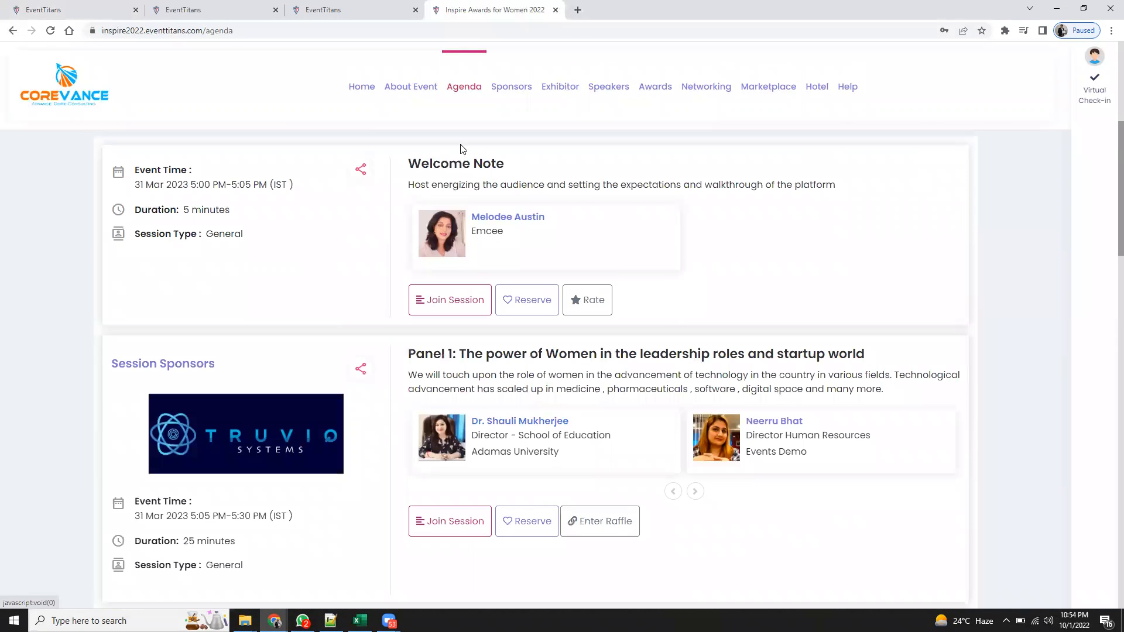
click(483, 363)
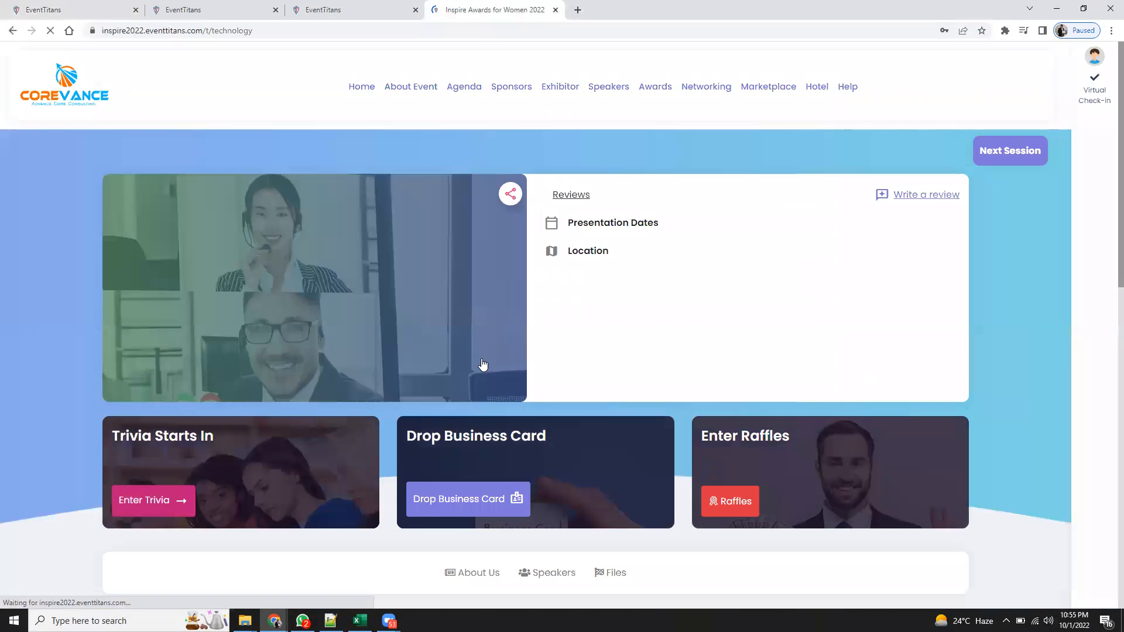
scroll(483, 364, down, 5)
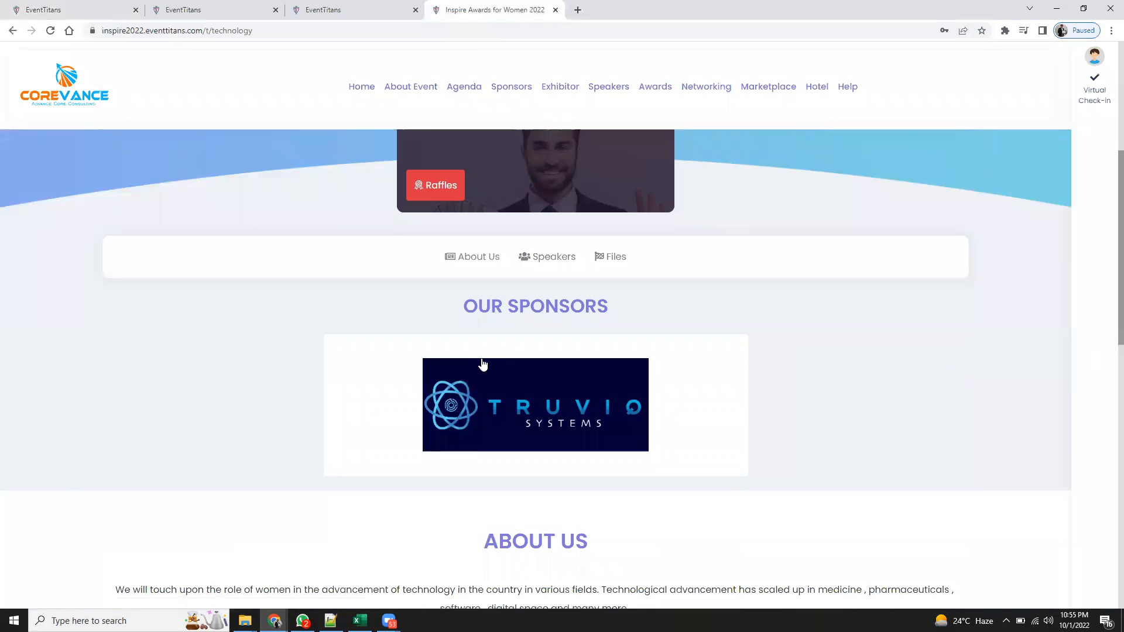
scroll(483, 364, down, 8)
scroll(483, 365, down, 3)
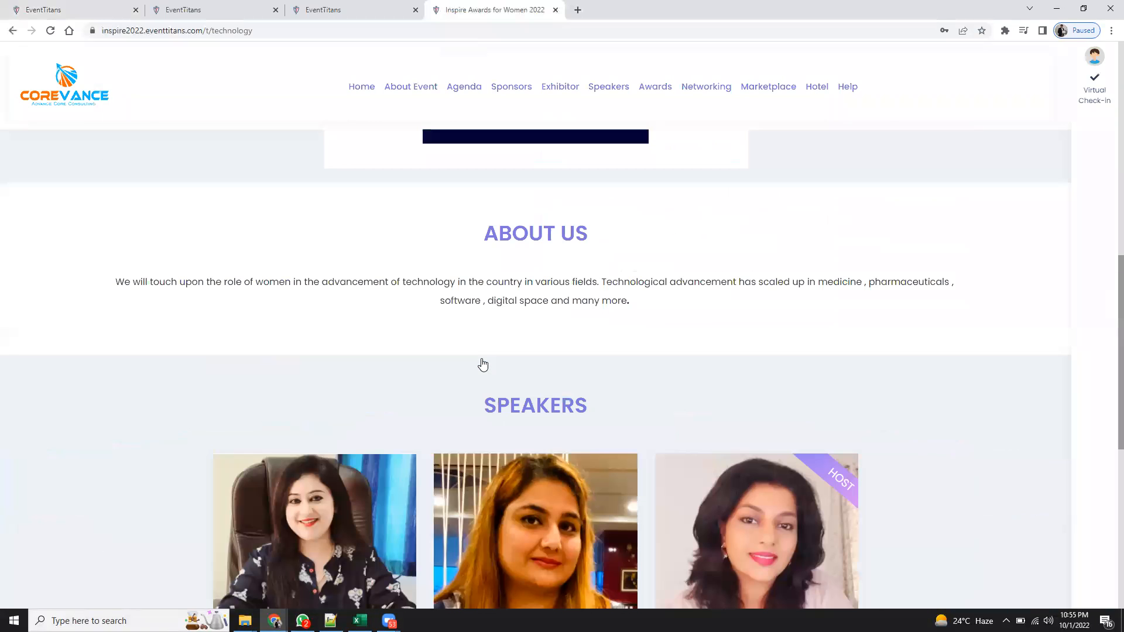
drag(475, 237, 657, 316)
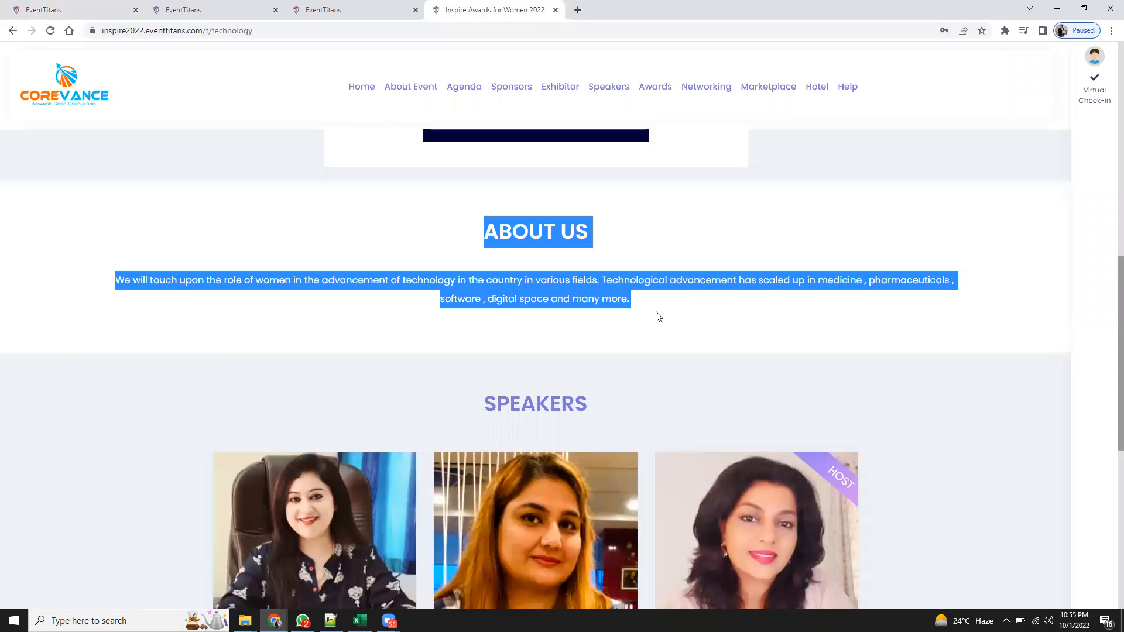
click(658, 317)
scroll(656, 314, up, 8)
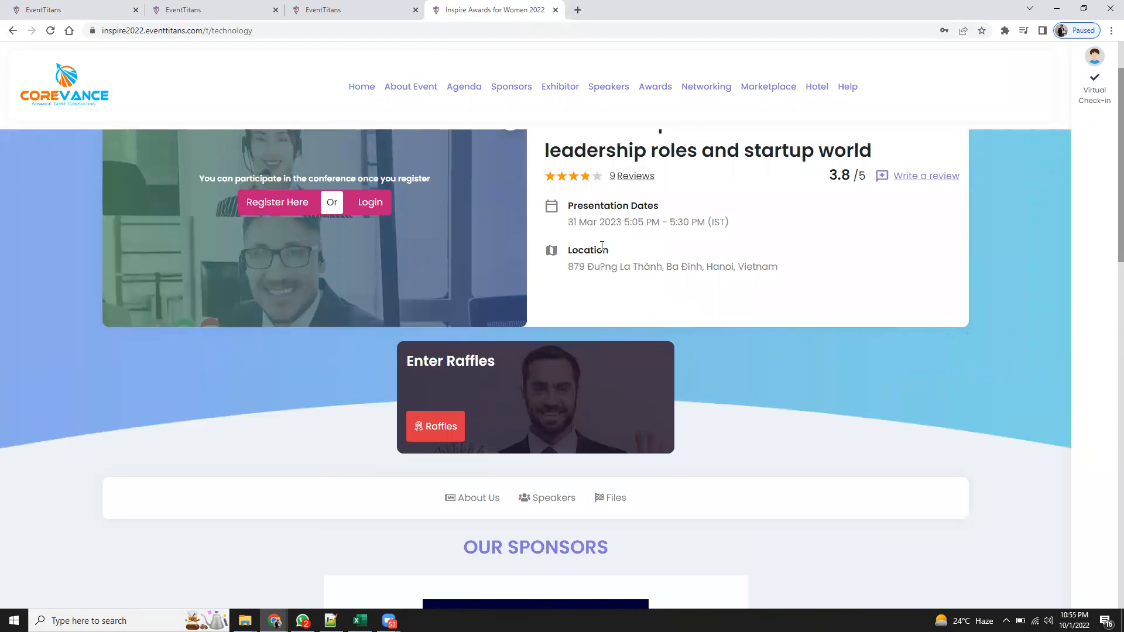
drag(199, 179, 449, 177)
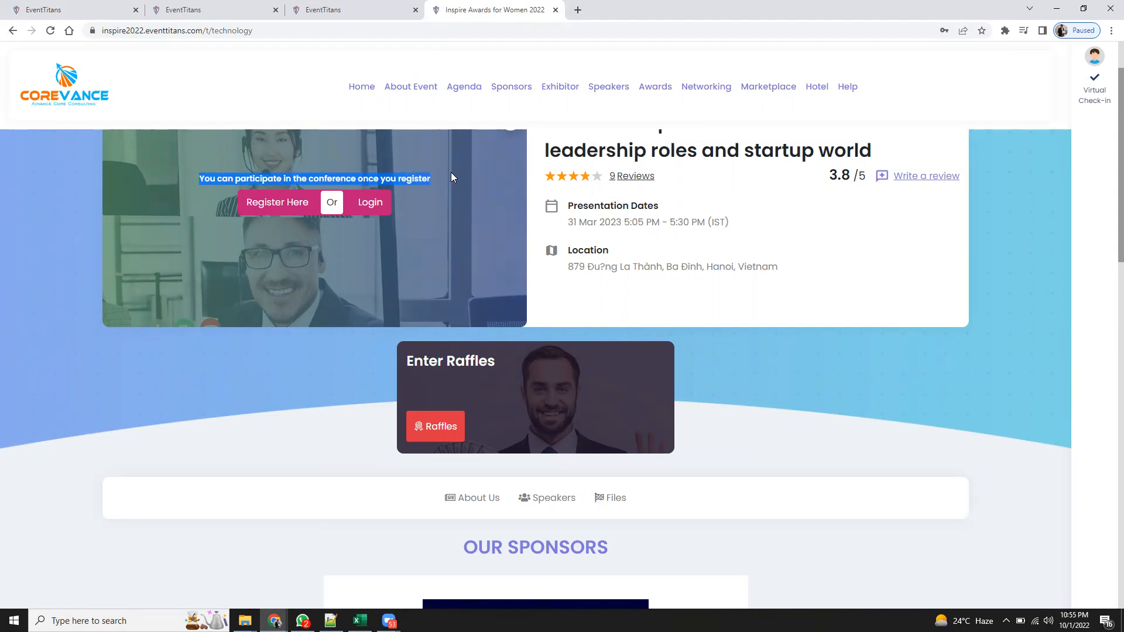
click(118, 7)
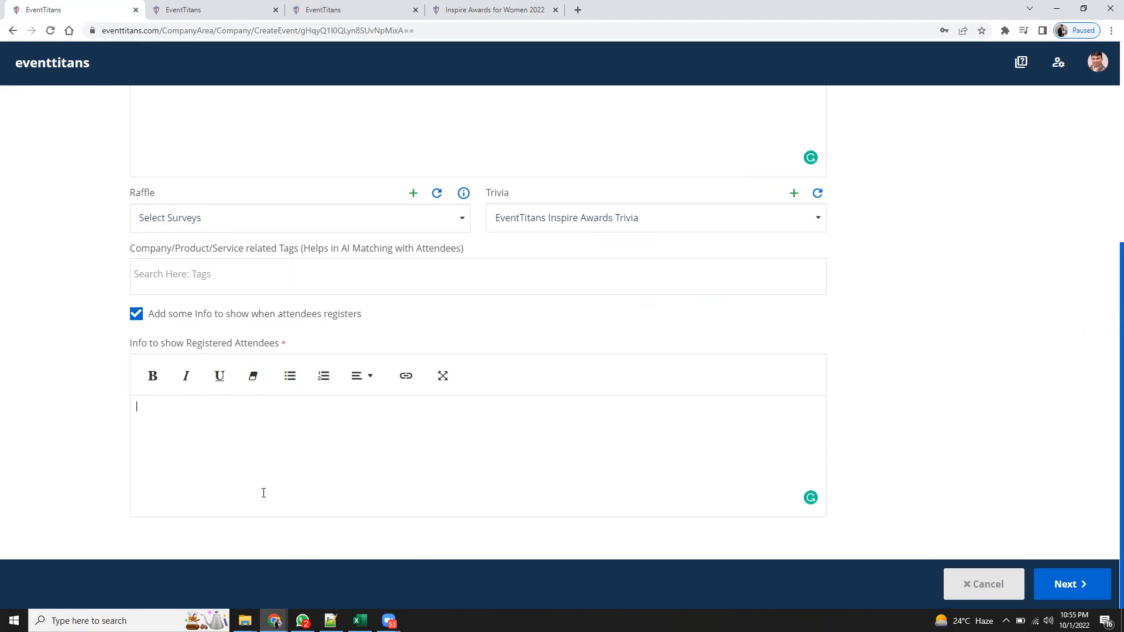
Step: Go Next to Media & Webinar Info and look over its empty video and webinar sections
scroll(759, 422, up, 5)
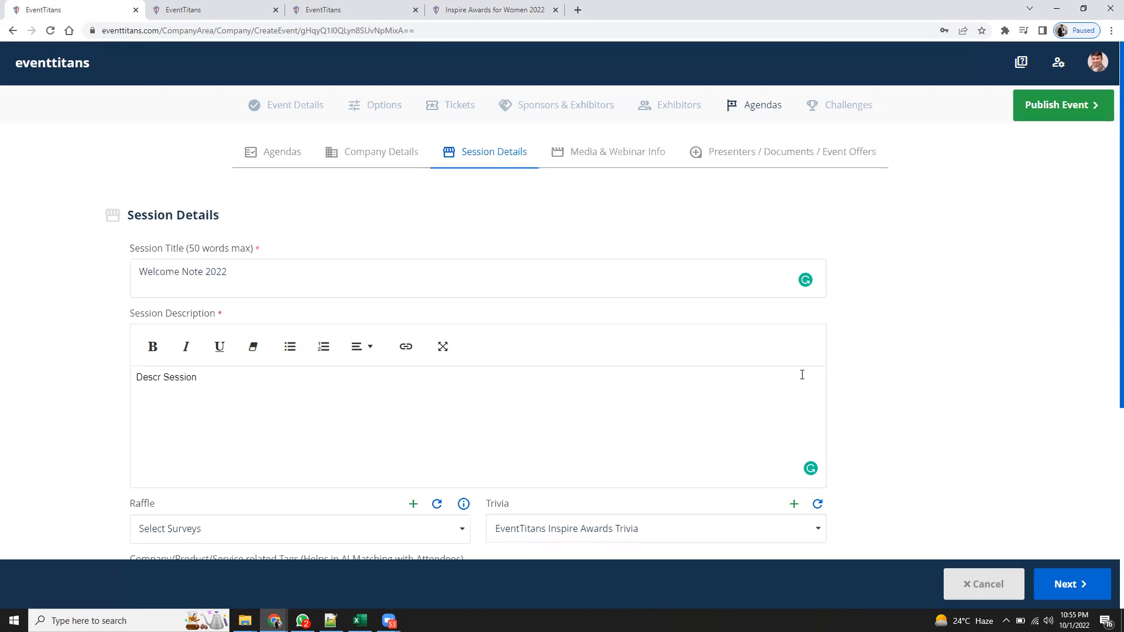
scroll(802, 375, down, 5)
click(1082, 595)
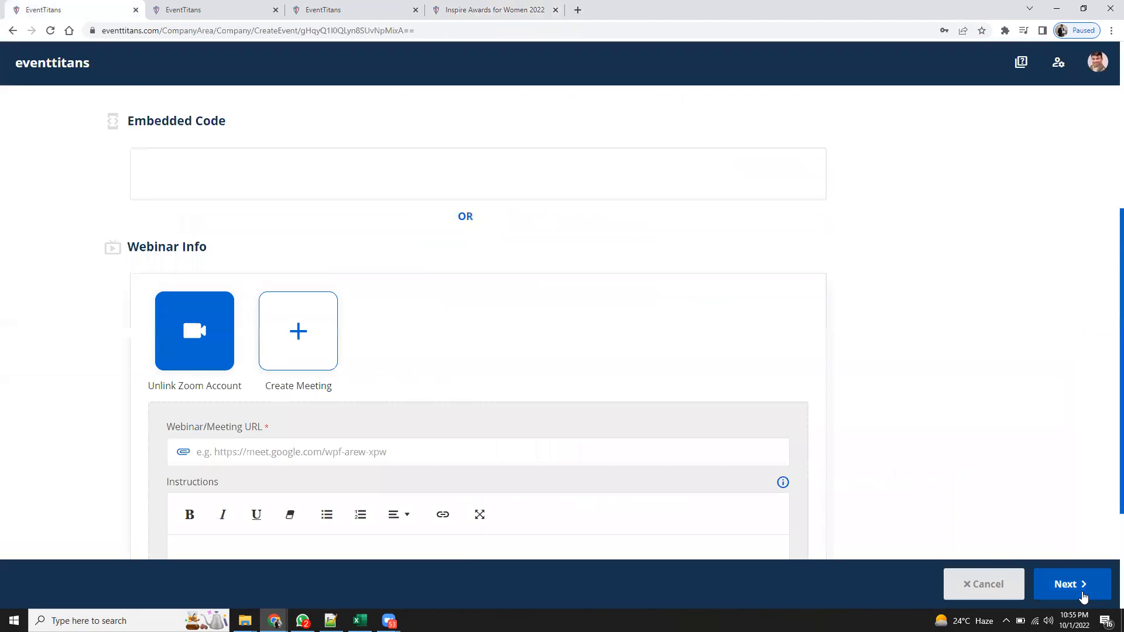
click(453, 181)
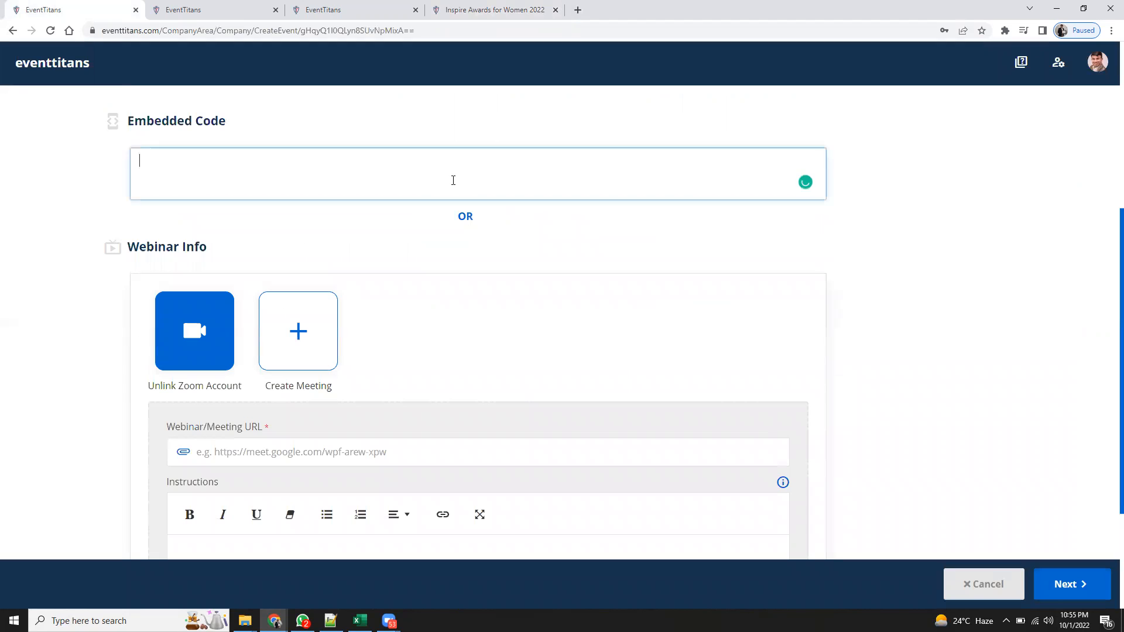
scroll(453, 180, up, 5)
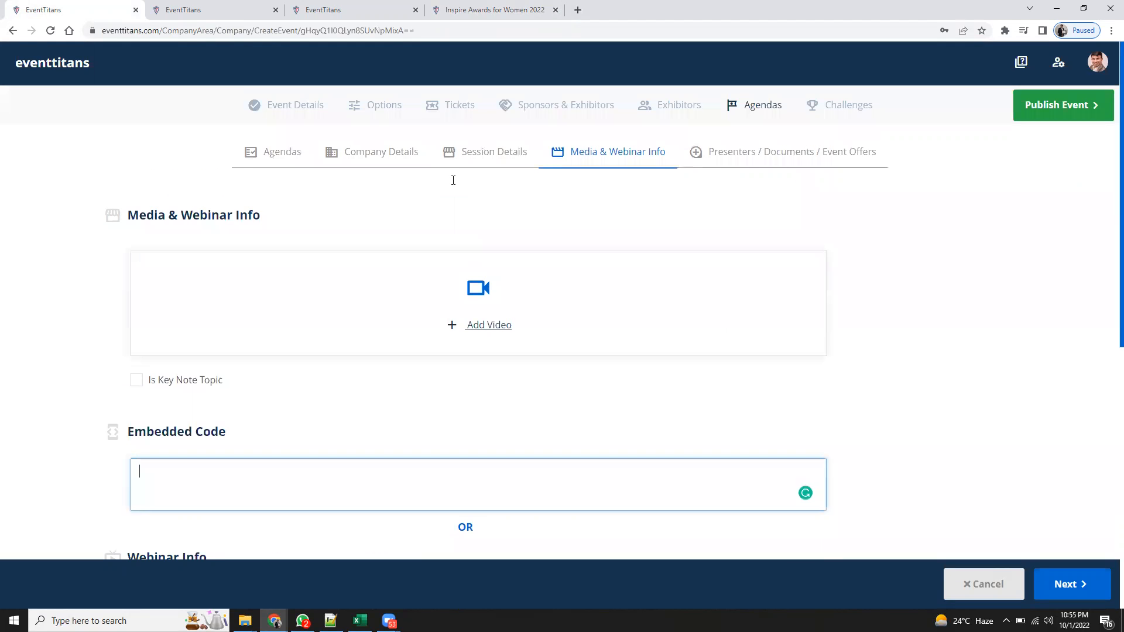
scroll(452, 179, down, 8)
scroll(452, 186, up, 8)
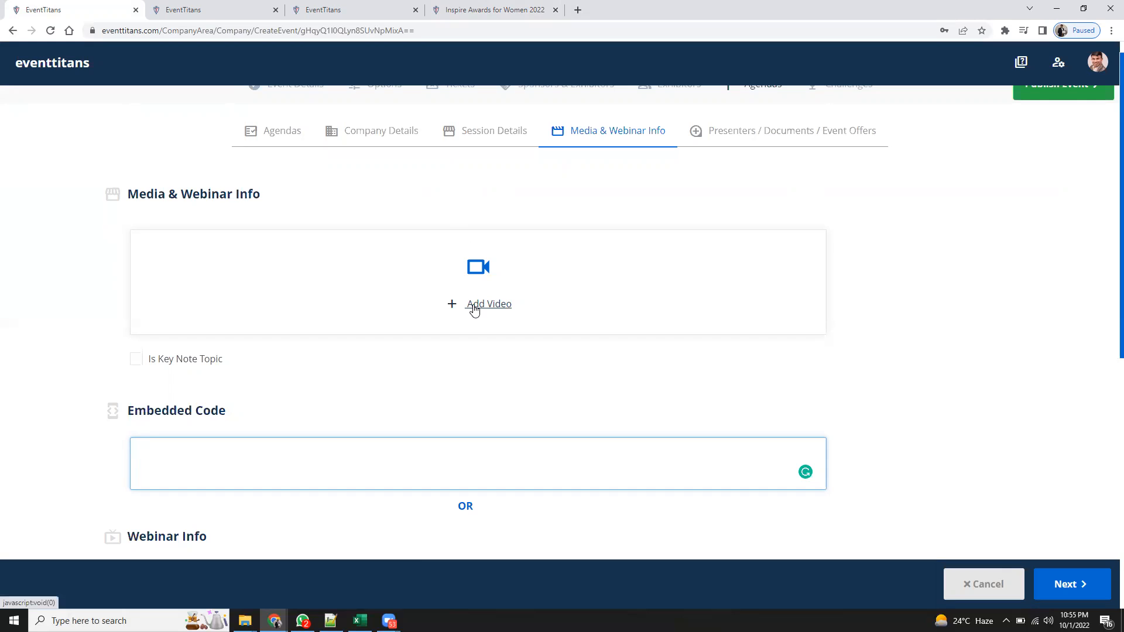
scroll(474, 310, down, 2)
scroll(473, 312, up, 1)
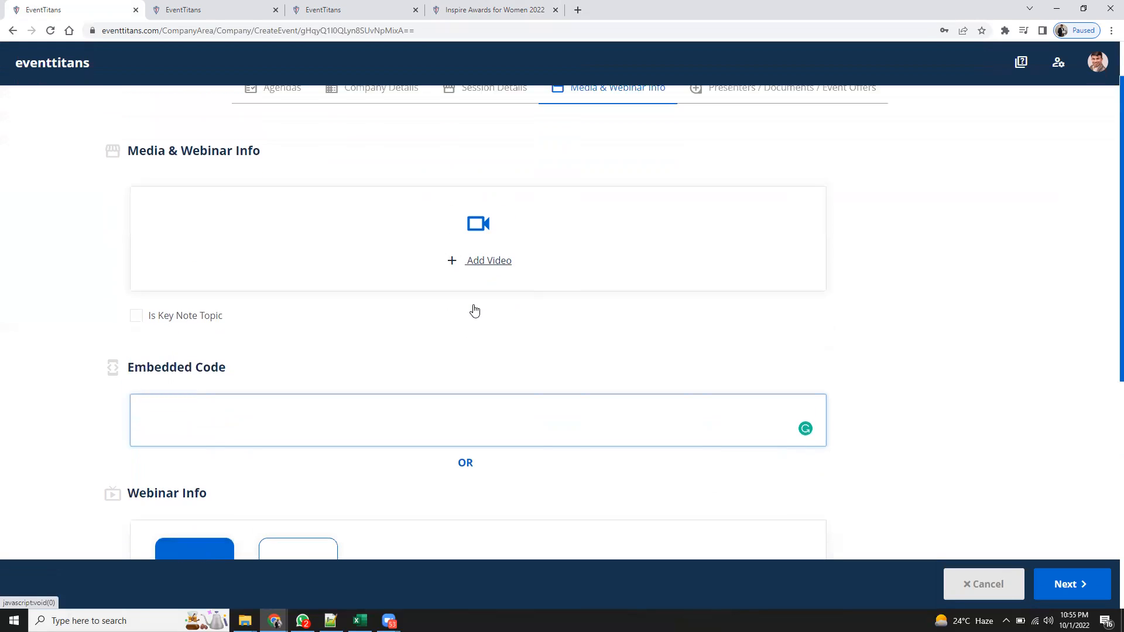
Step: Add a video titled 'Welcome note' and move to its Video Link field
click(486, 267)
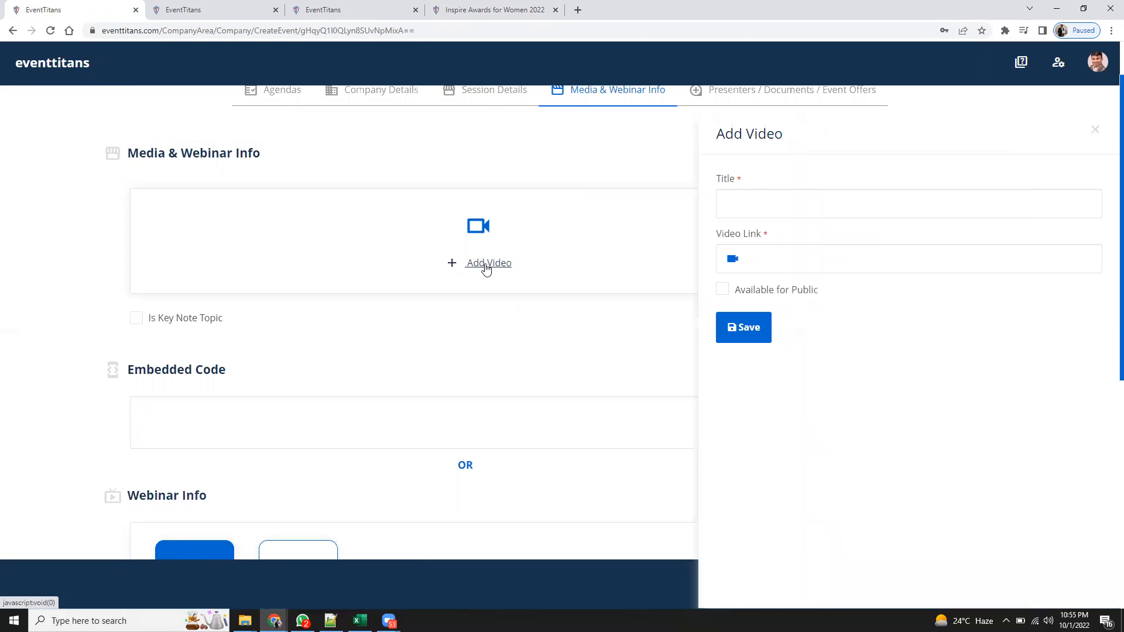
click(777, 198)
text(Titl)
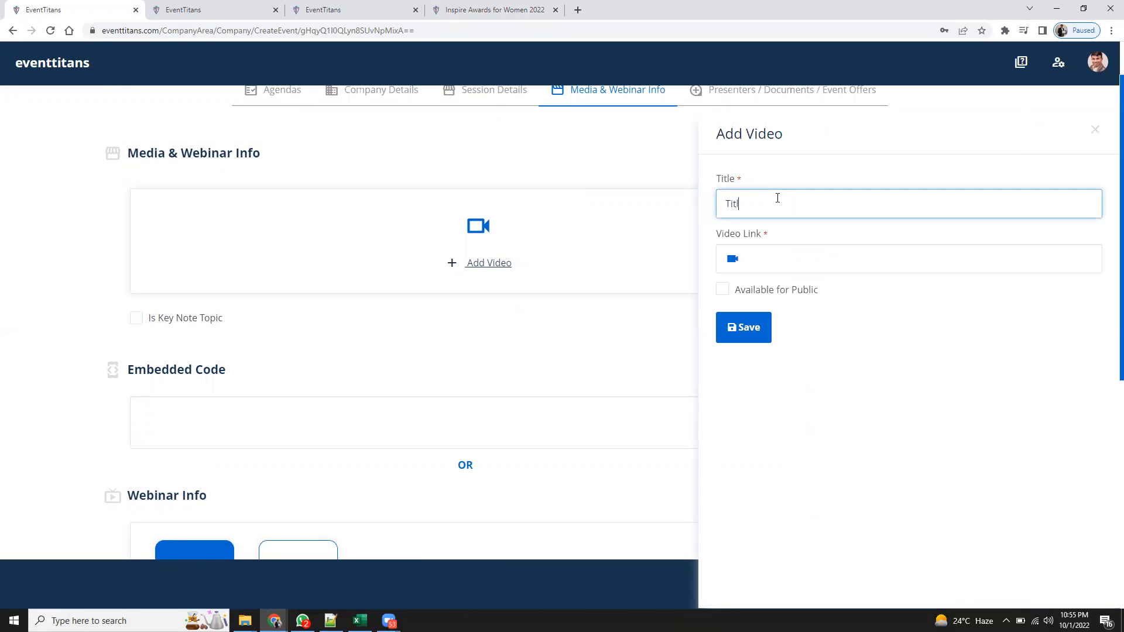
key(BackSpace)
key(BackSpace)
key(BackSpace)
key(BackSpace)
text(Welcome note)
click(800, 267)
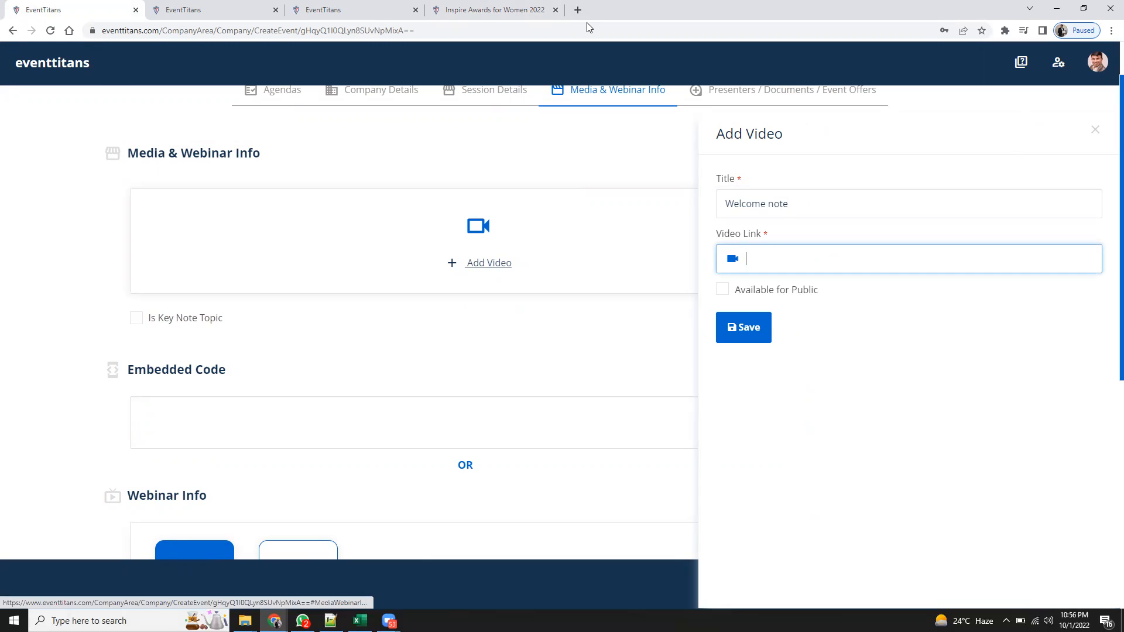
Step: Search YouTube for 'tedx' and open The F word TEDx talk
click(577, 9)
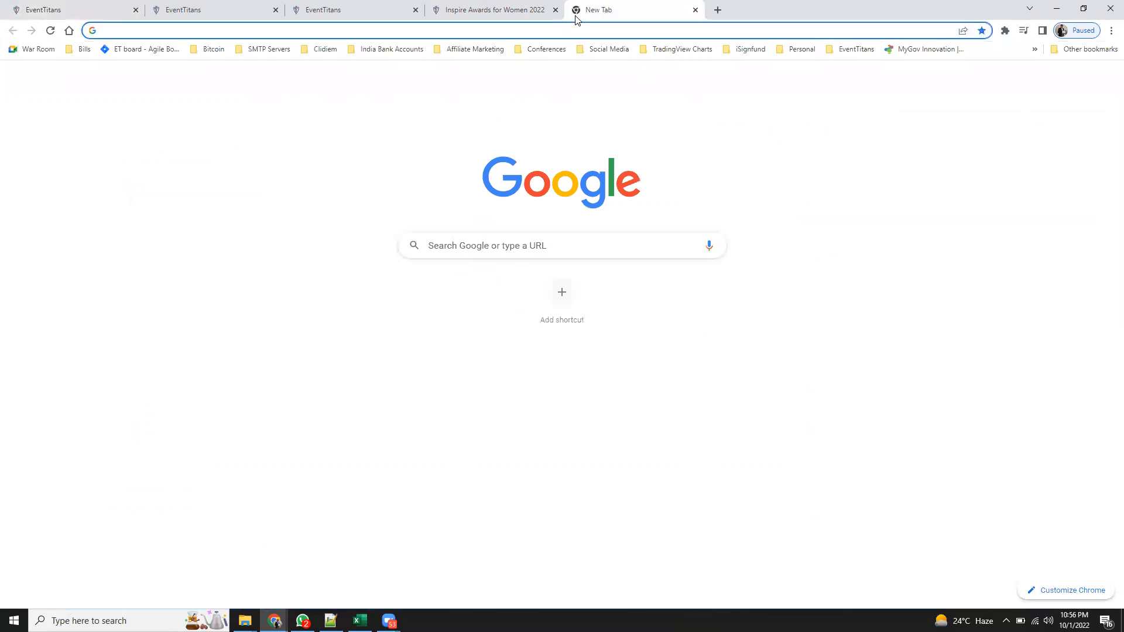
text(you)
key(Return)
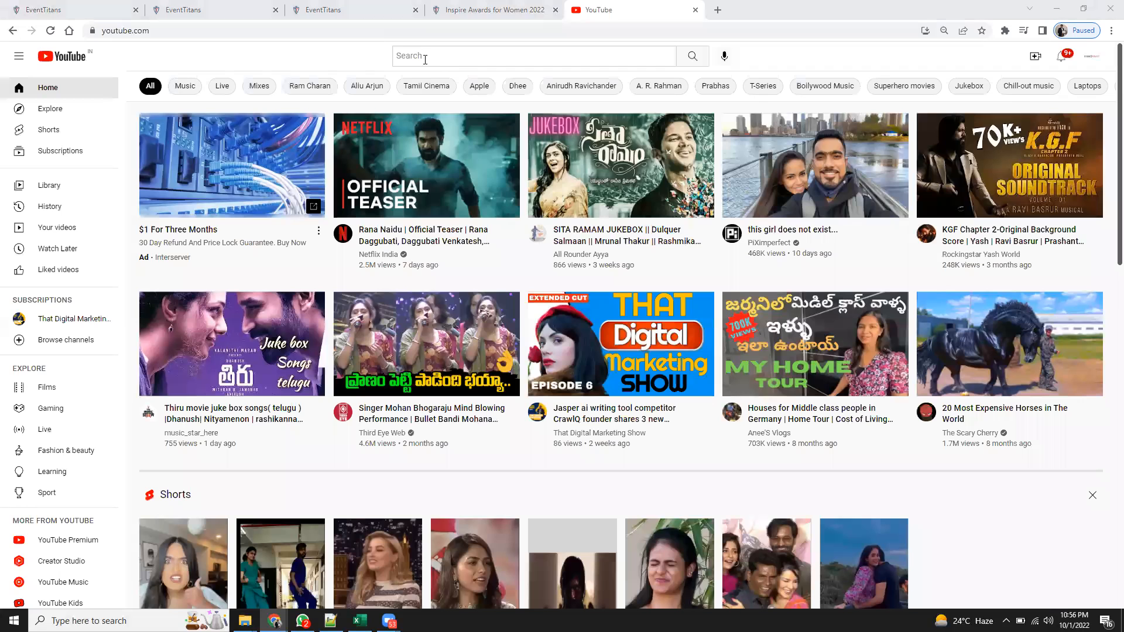
click(425, 57)
text(tedx)
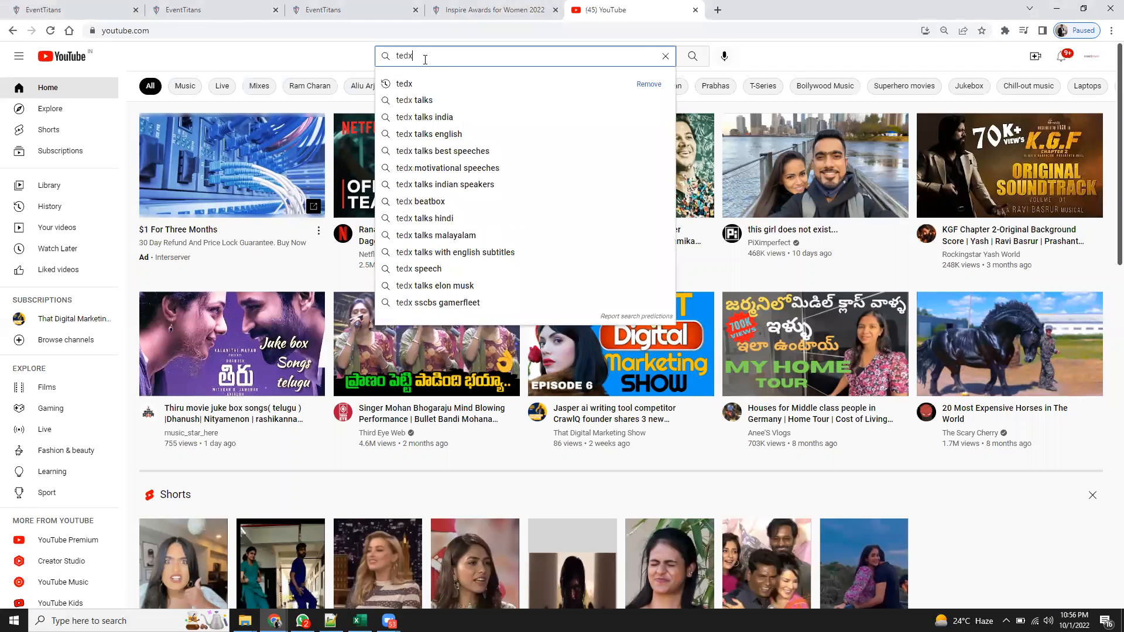
key(Return)
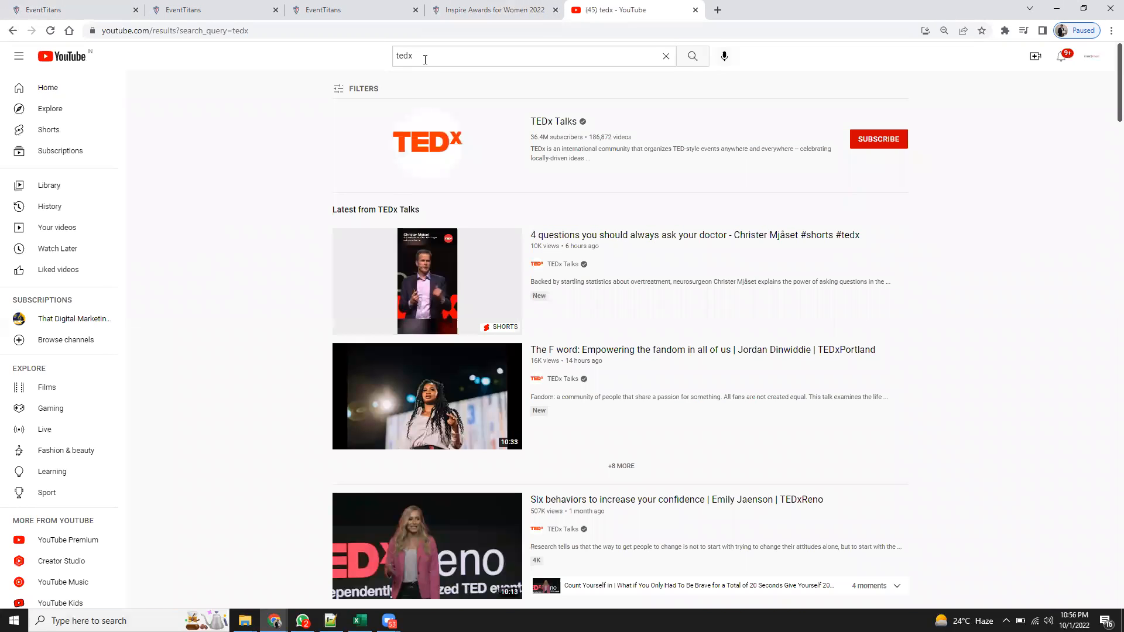
click(591, 354)
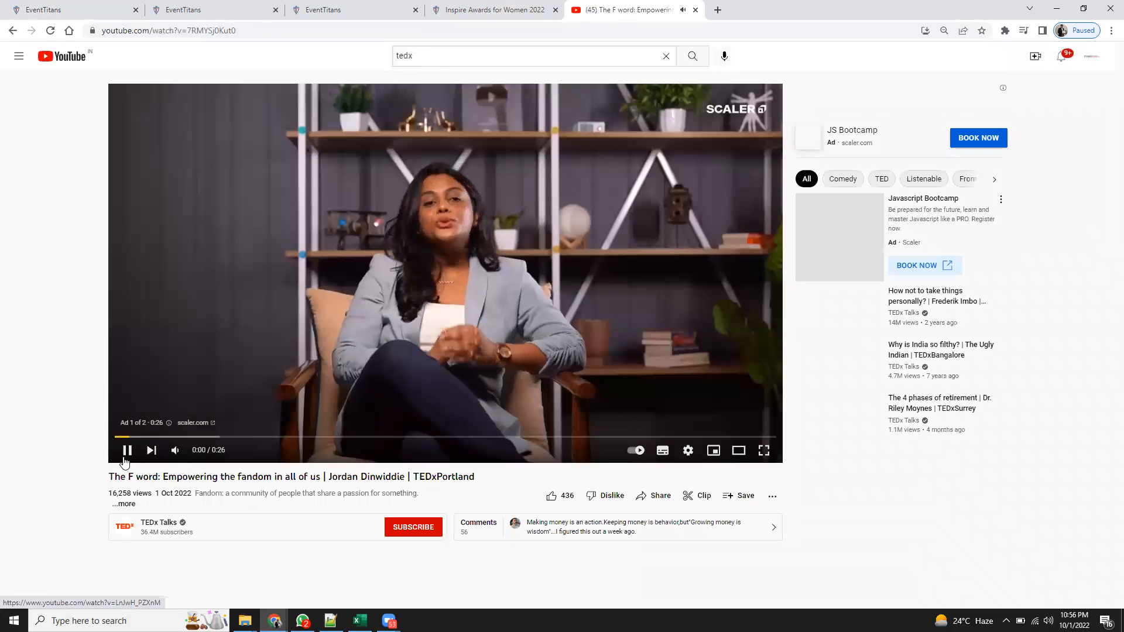
Step: Pause the ad and select the src URL in the video's embed code
click(126, 458)
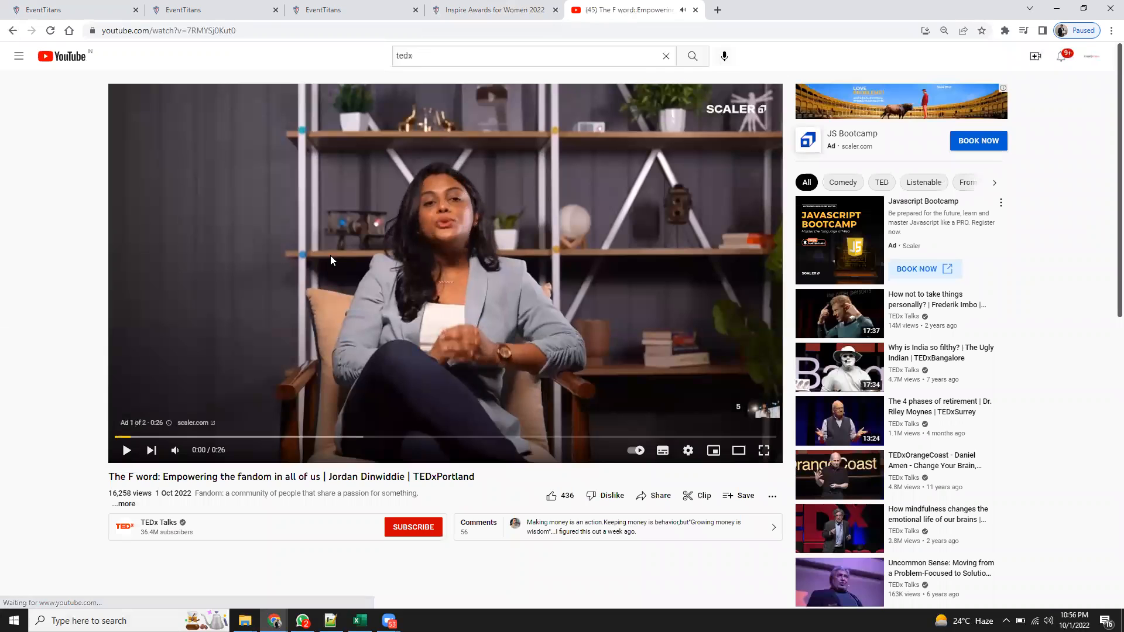
click(655, 495)
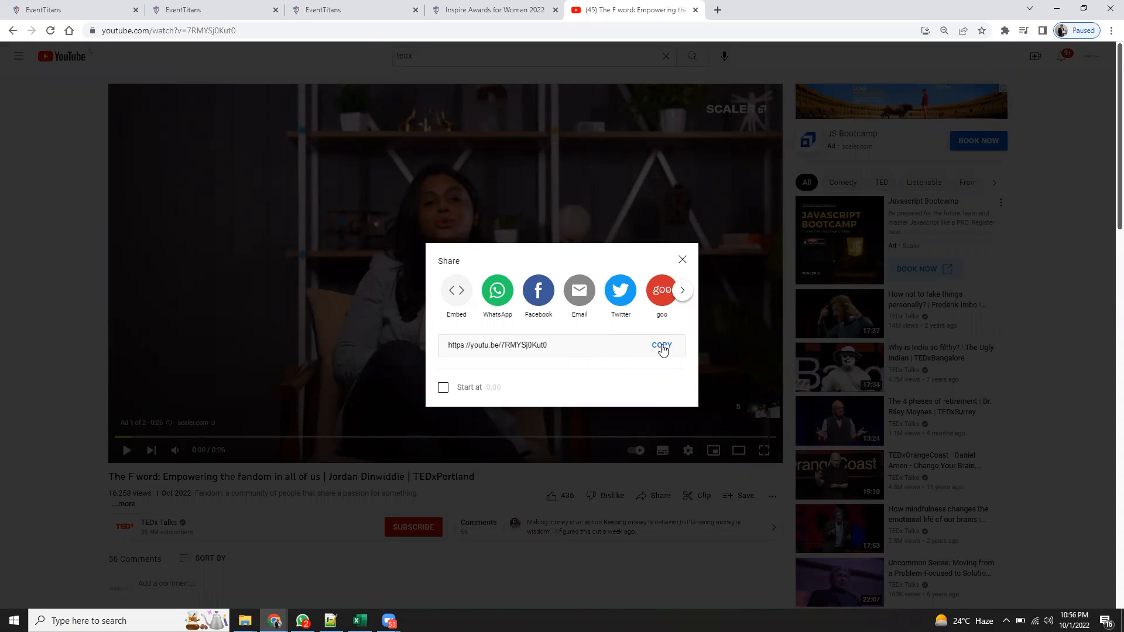
click(457, 291)
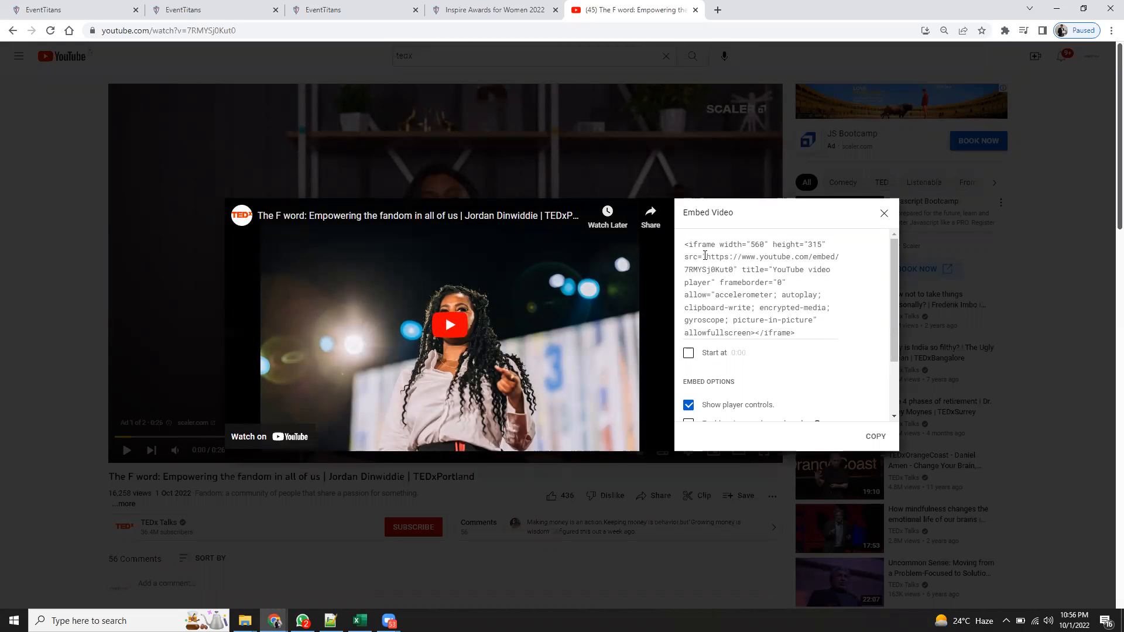
drag(707, 256, 733, 269)
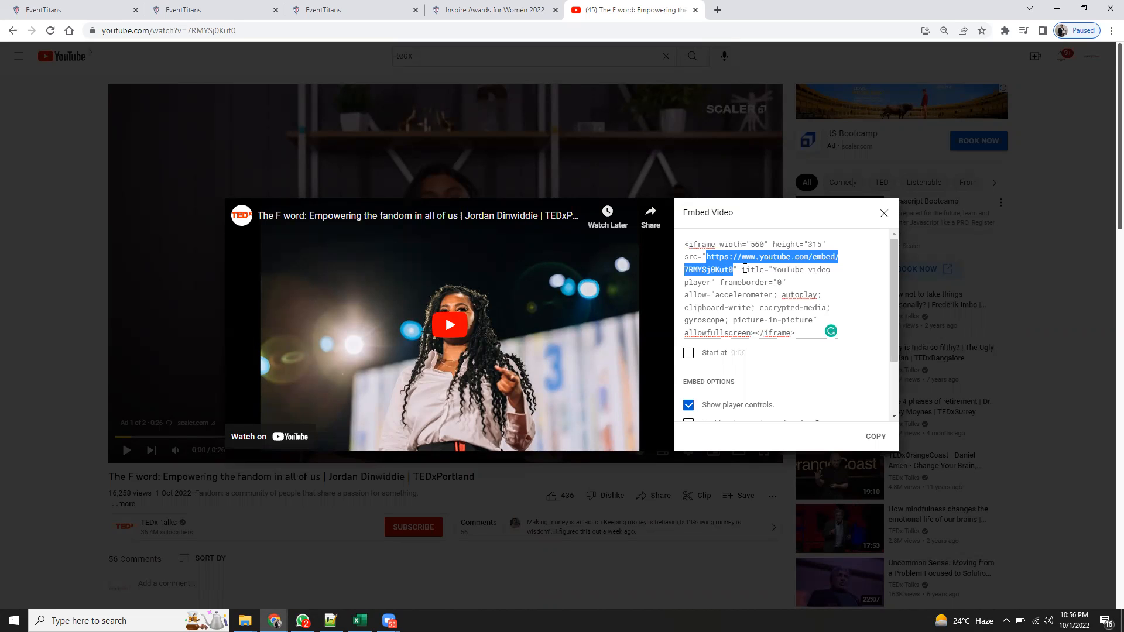
mouse_move(892, 263)
mouse_down()
mouse_move(893, 326)
mouse_move(894, 247)
mouse_up()
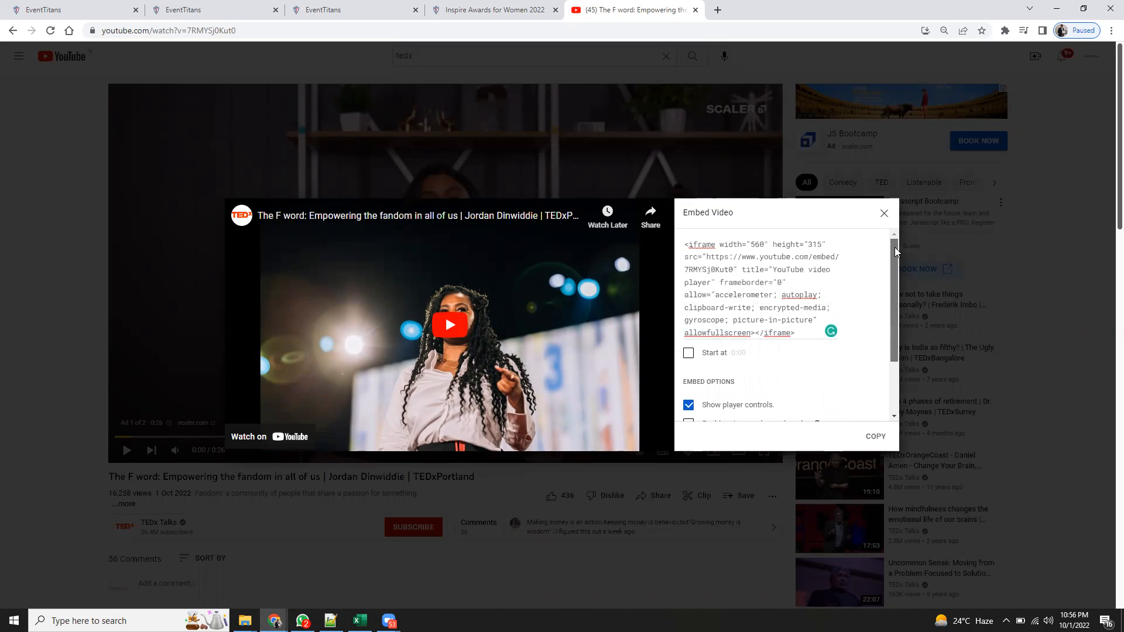
drag(706, 258, 734, 271)
key(ctrl+c)
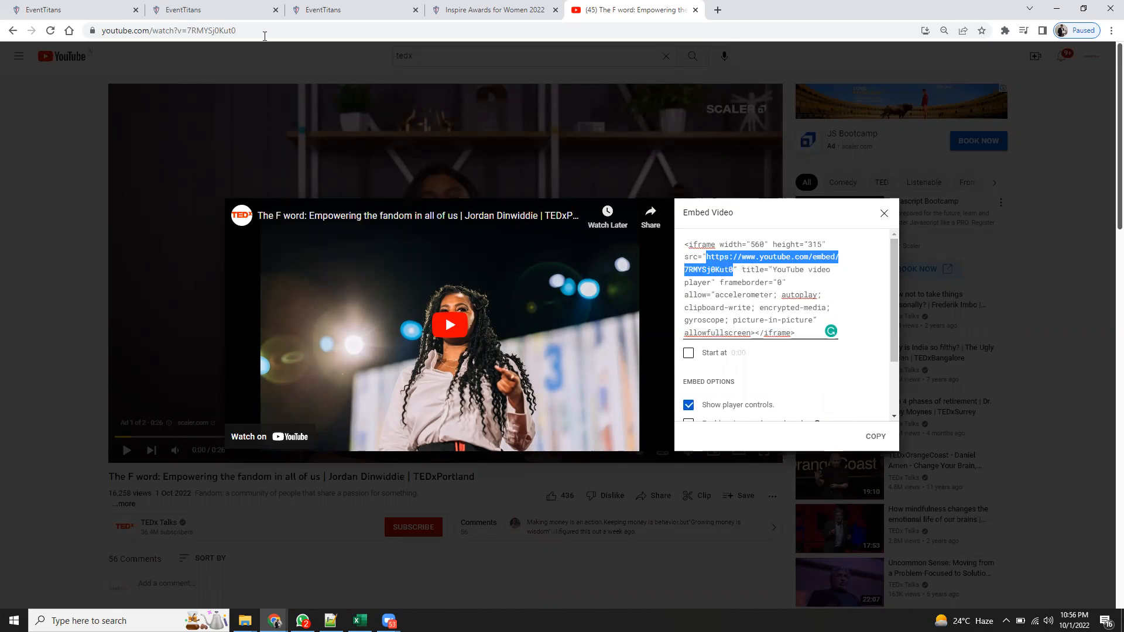
Step: Paste the embed URL as the Welcome note video link, keep it not public, and save
click(125, 7)
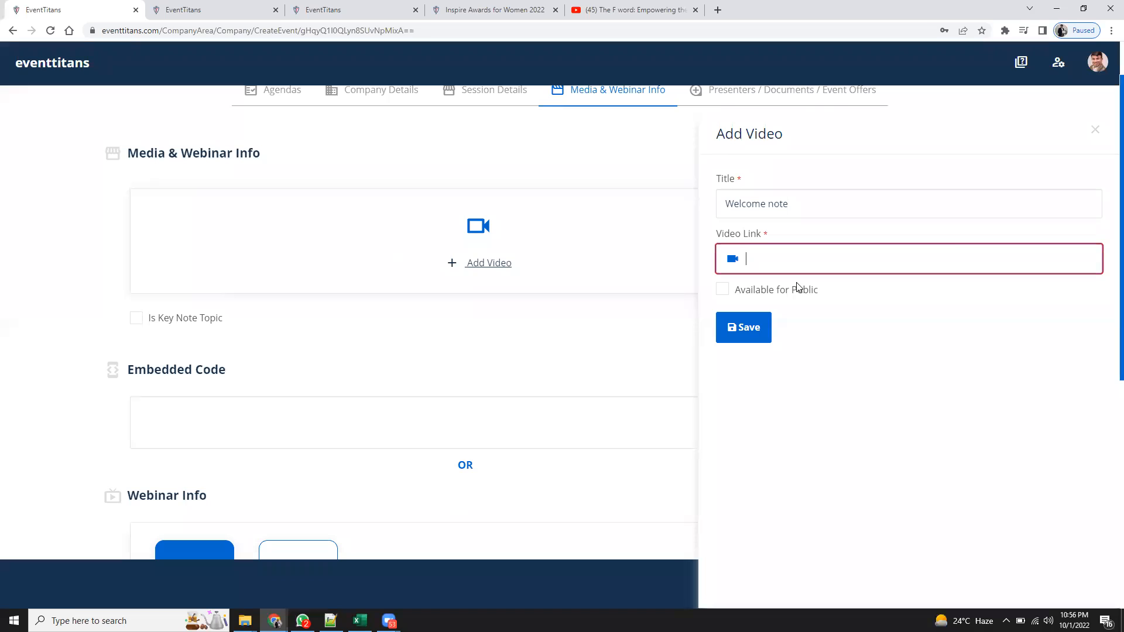
key(ctrl+v)
click(724, 291)
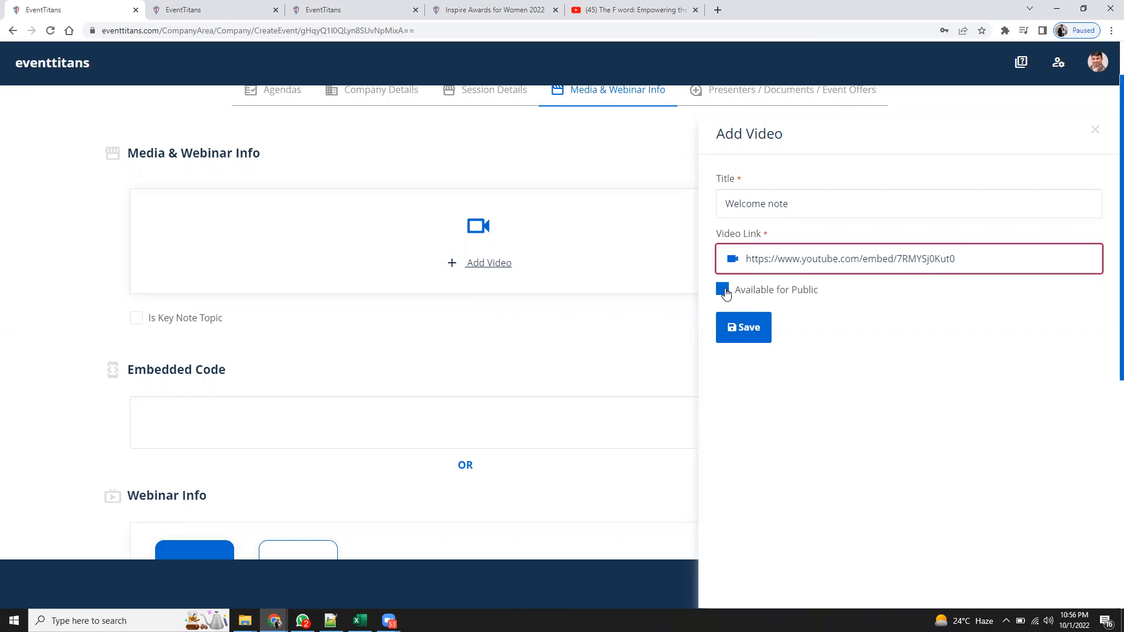
click(725, 291)
click(753, 333)
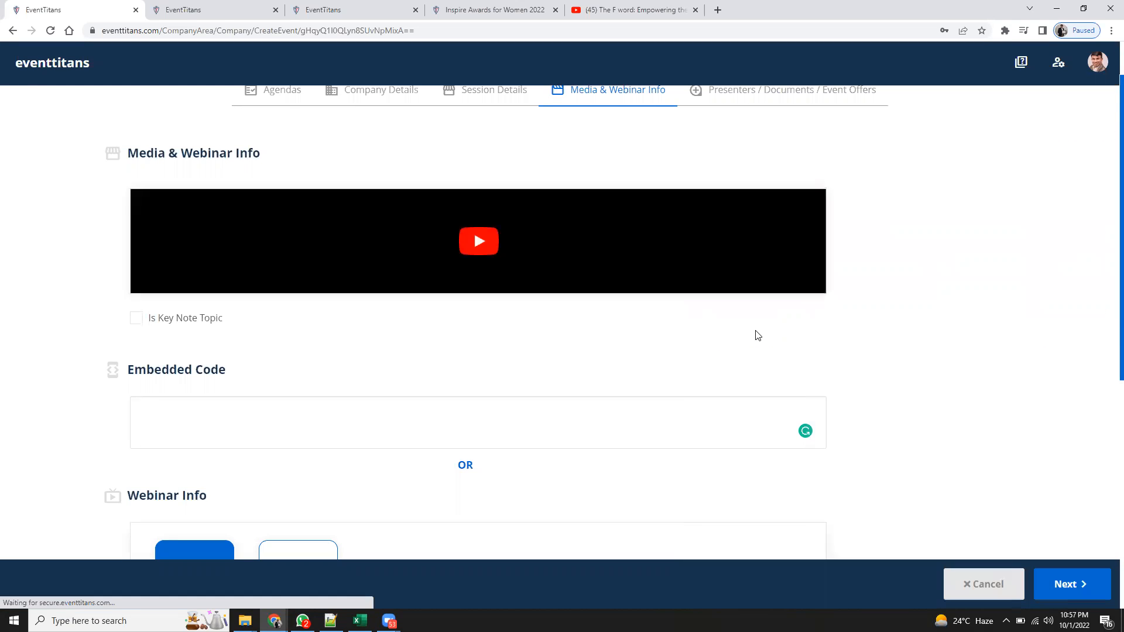
Step: Tick 'Is Key Note Topic', then cancel the confirmation so the session isn't a key note
scroll(755, 333, down, 3)
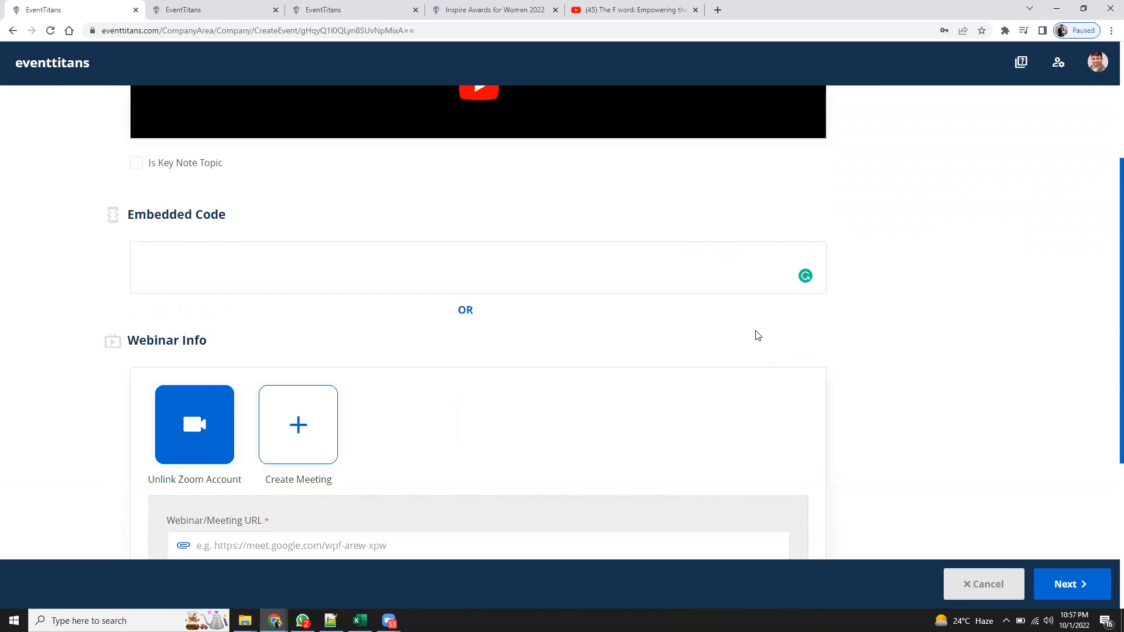
scroll(446, 281, up, 5)
mouse_move(446, 281)
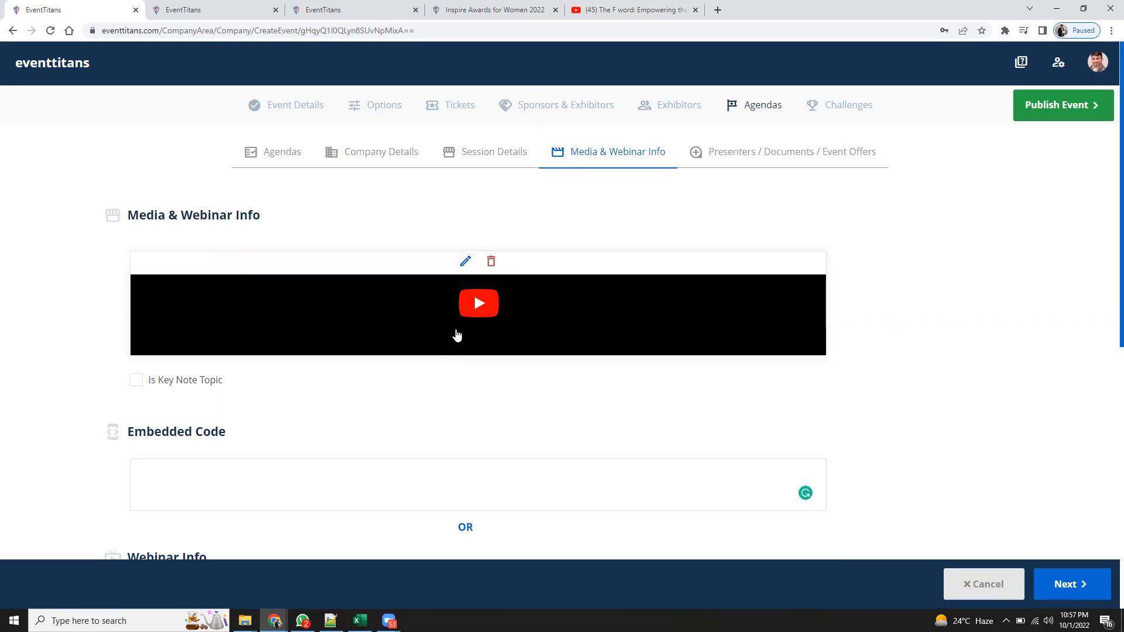
click(138, 383)
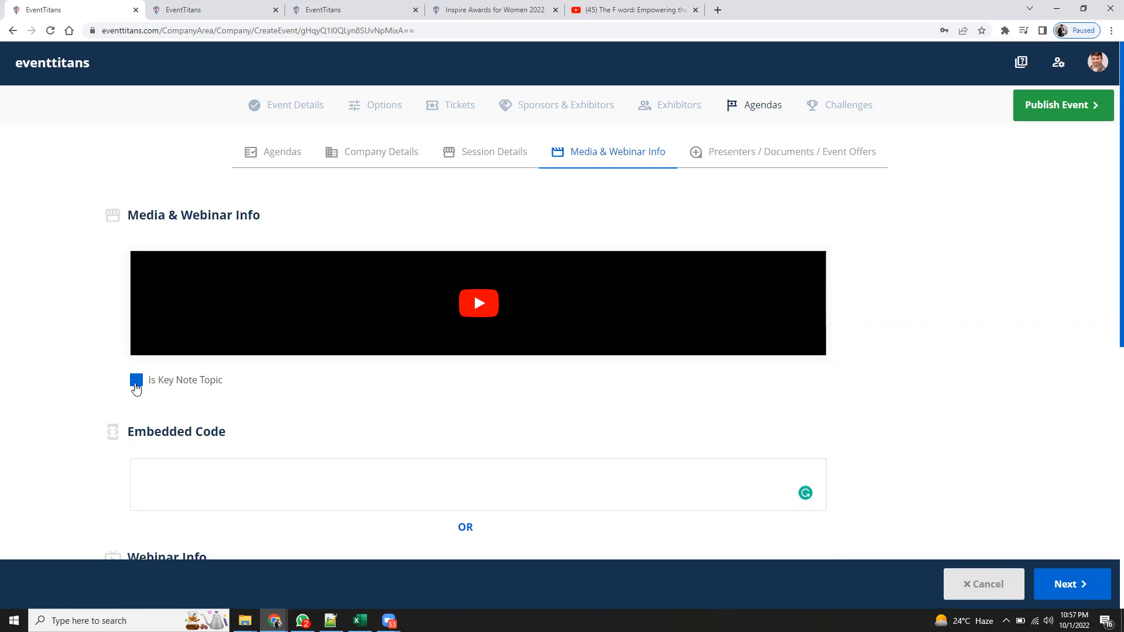
click(135, 385)
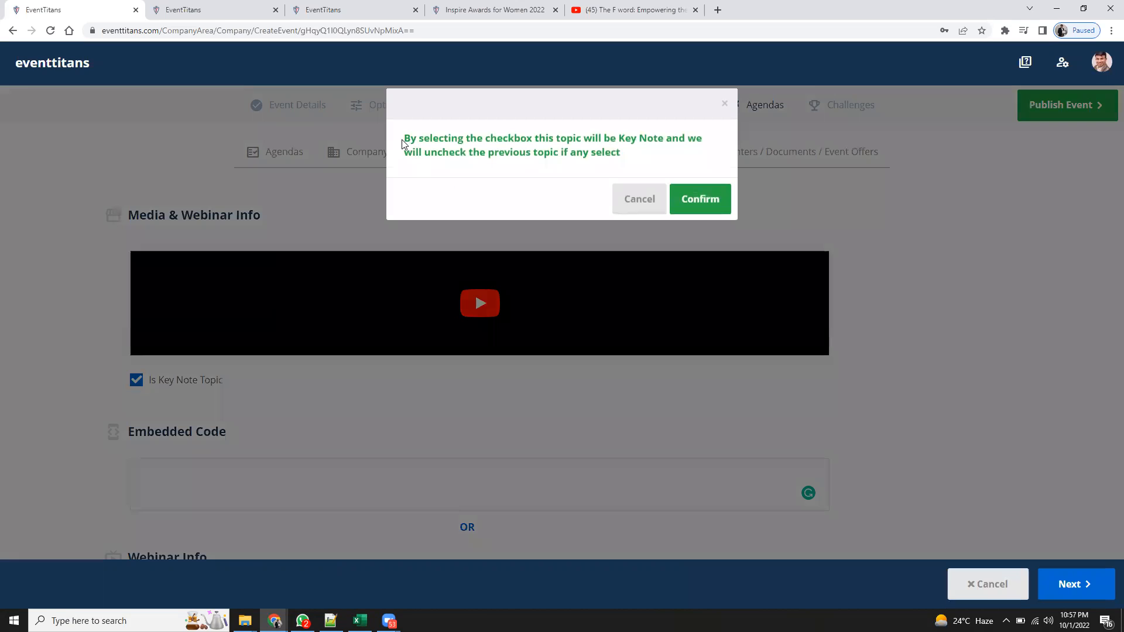
drag(403, 144, 631, 167)
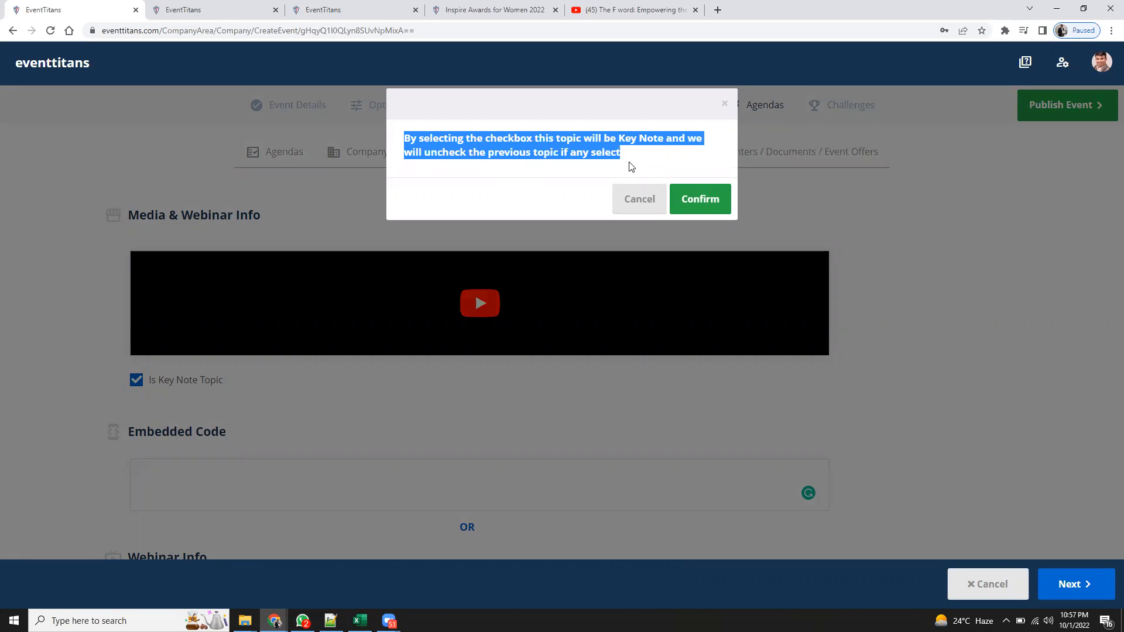
click(571, 181)
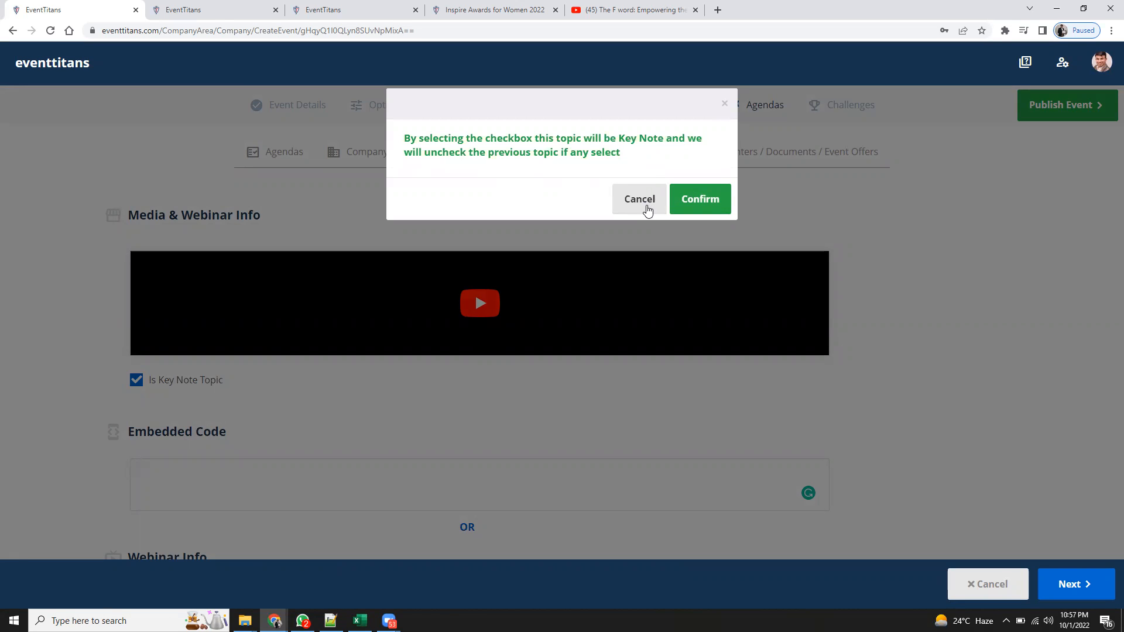
click(648, 210)
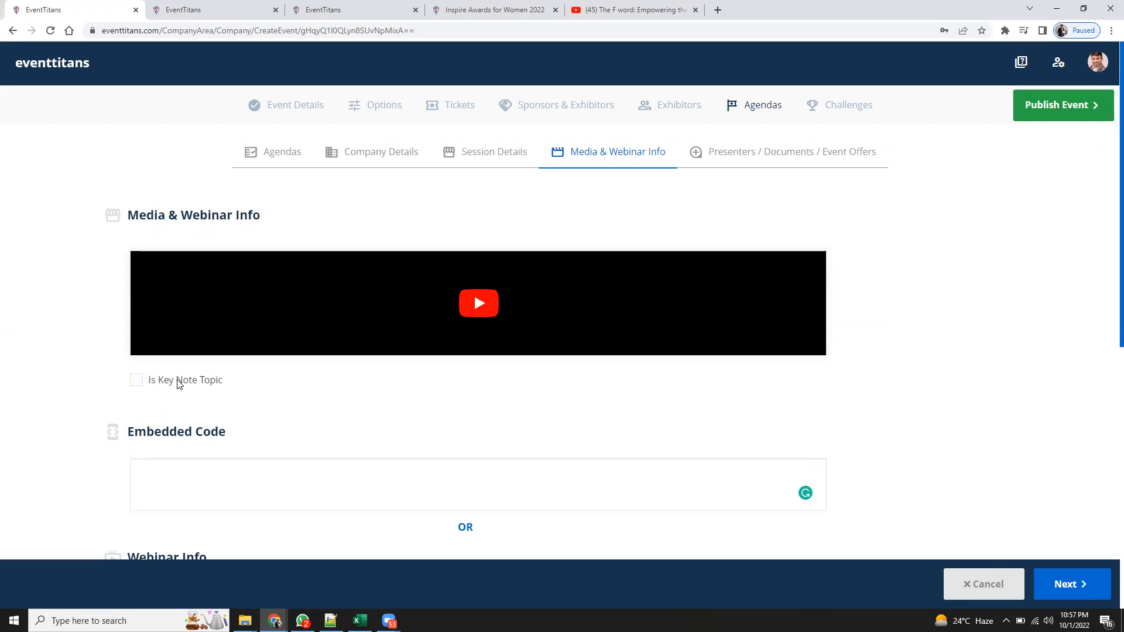
scroll(180, 383, down, 3)
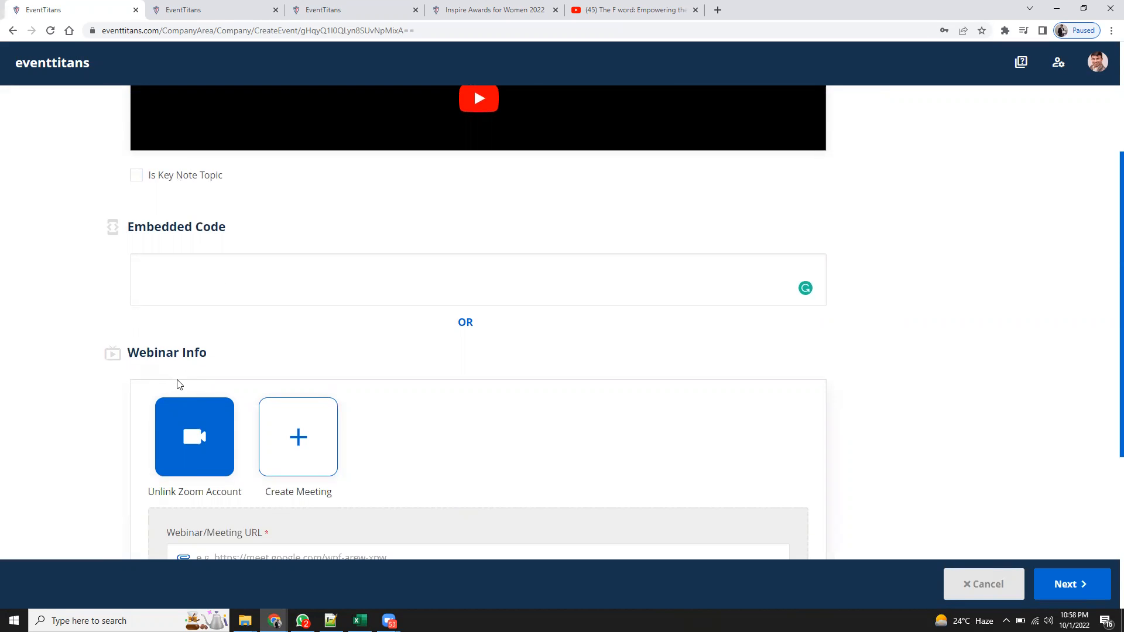
Step: Focus the Embedded Code box, then go back to the YouTube embed code
click(337, 270)
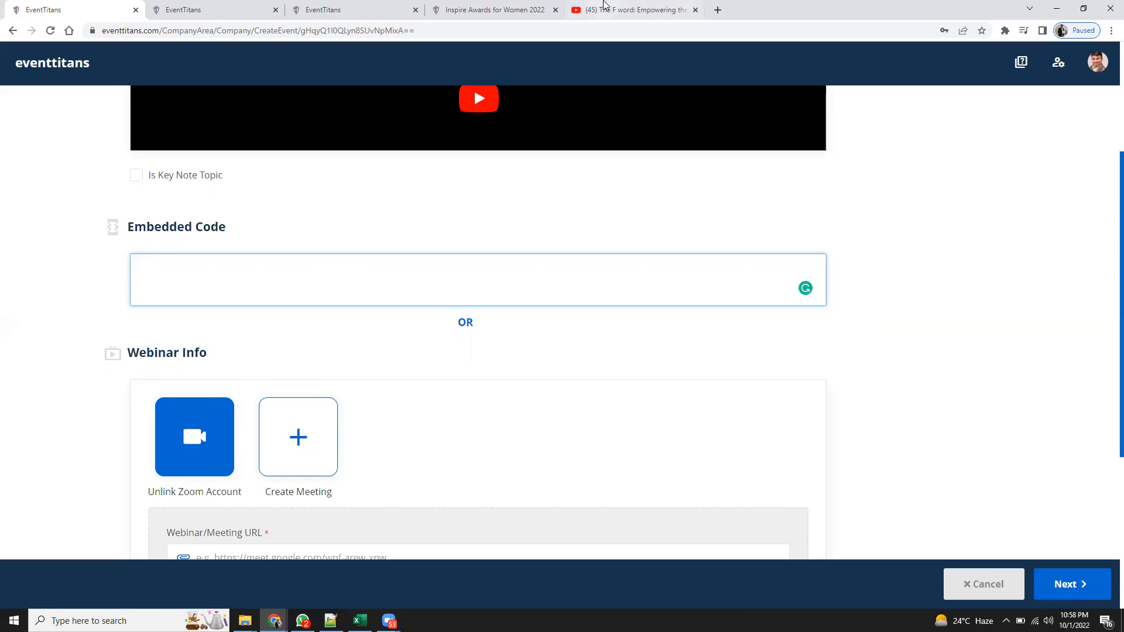
click(609, 9)
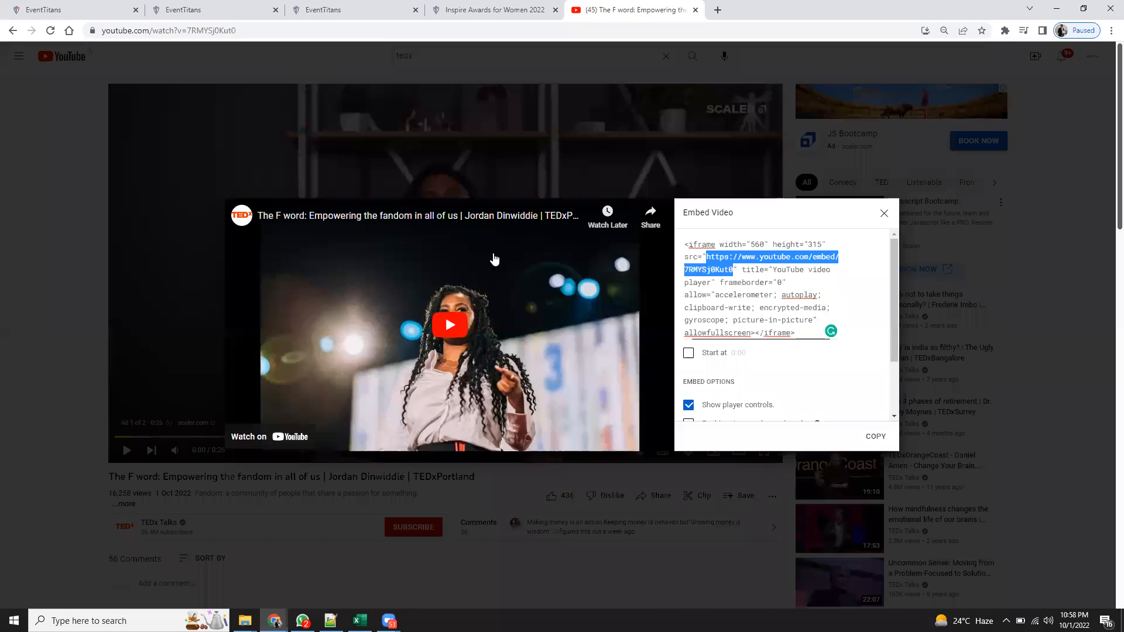
Step: Select the TEDx embed code, close it, and browse YouTube's Live streams page
click(757, 298)
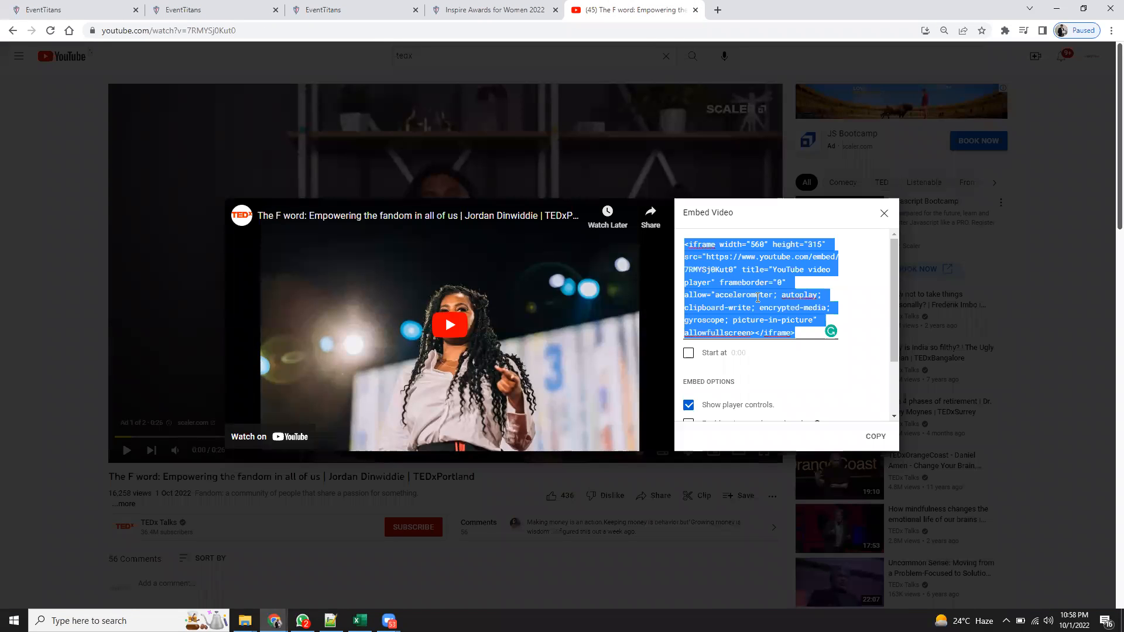
click(884, 213)
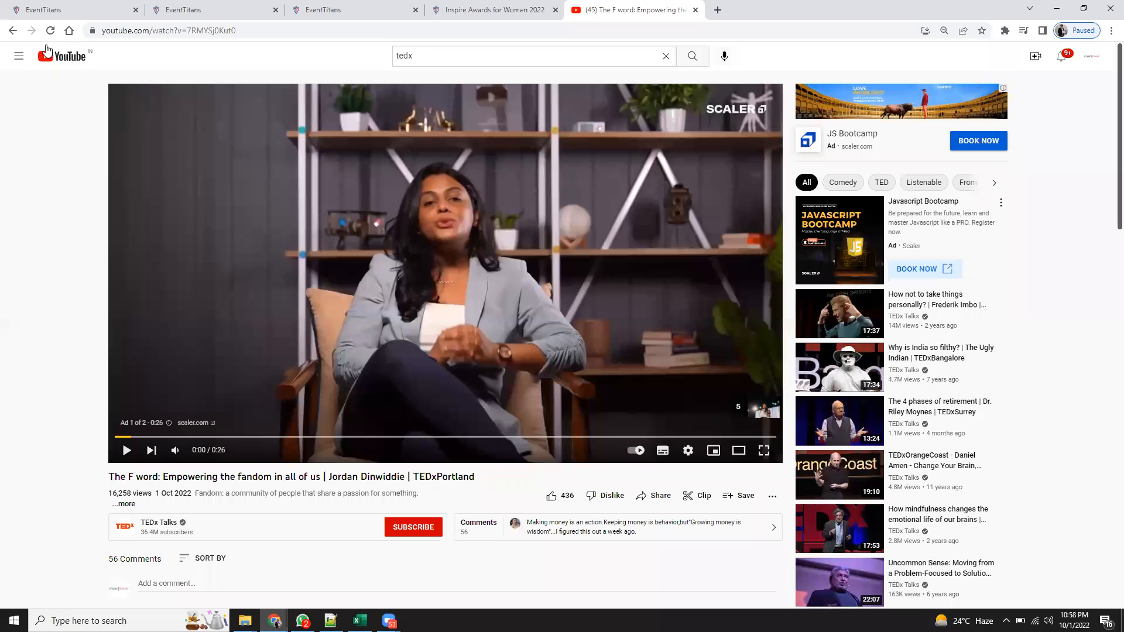
click(19, 56)
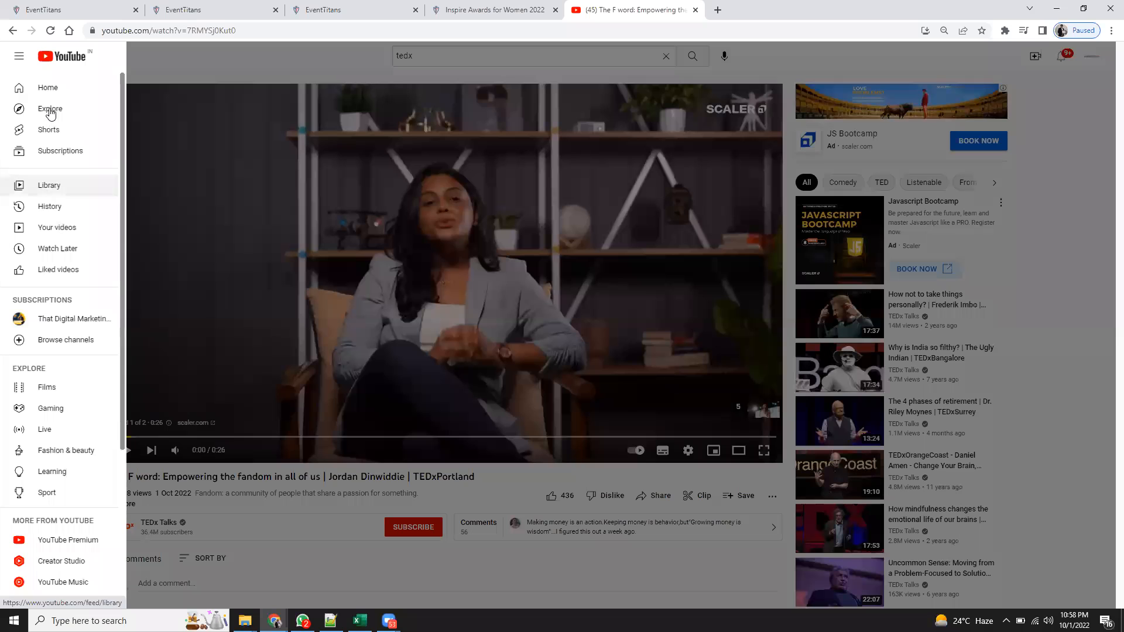
click(41, 431)
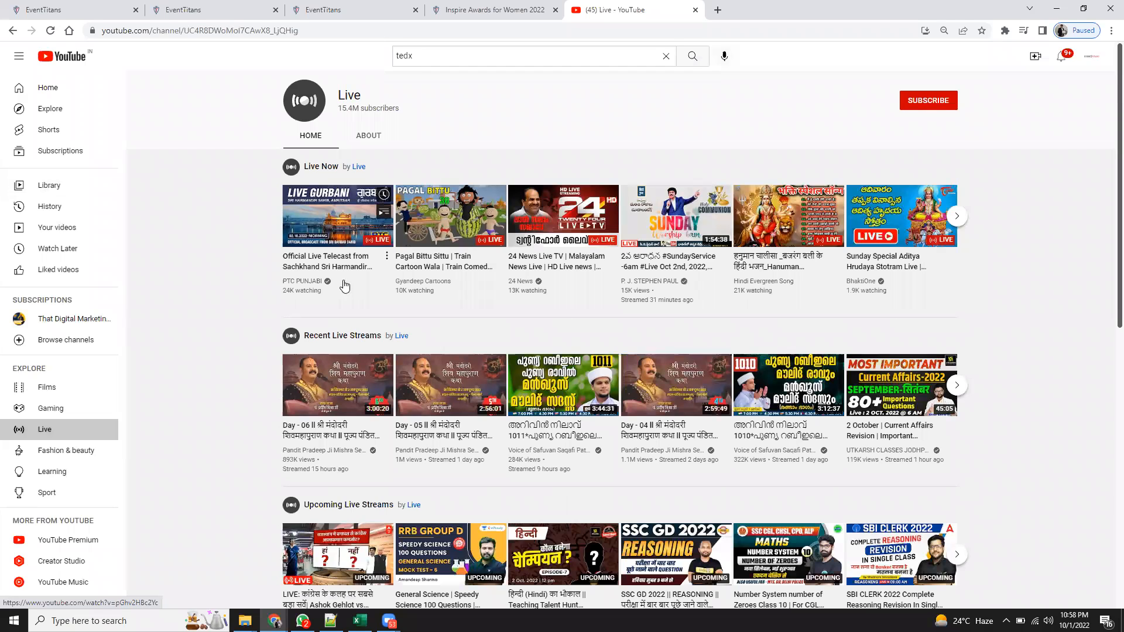
mouse_move(384, 465)
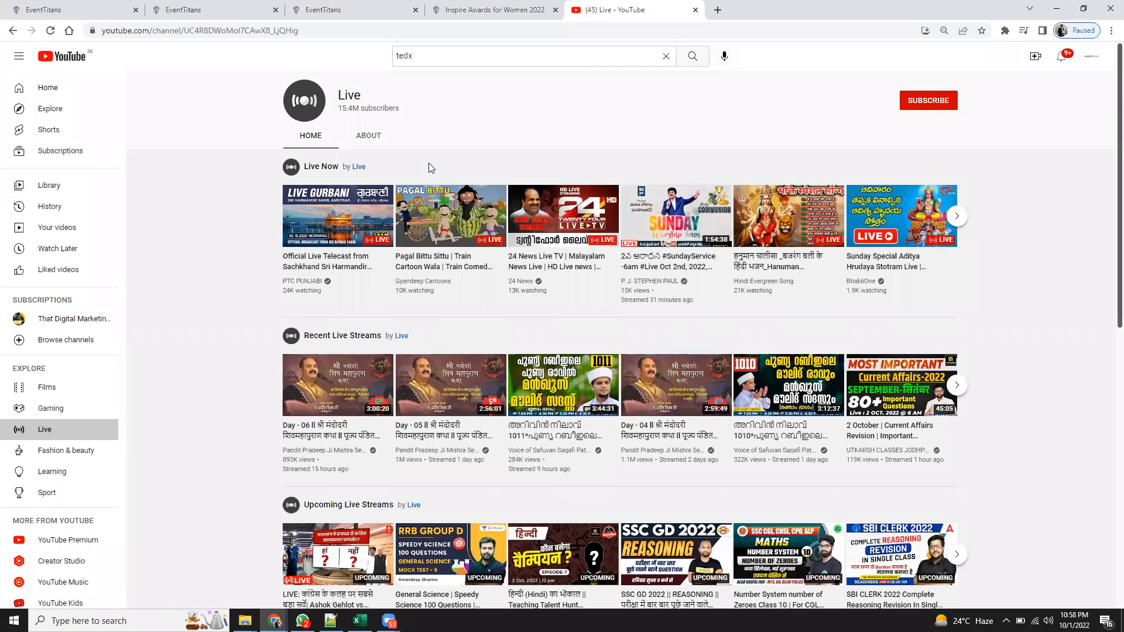
scroll(633, 565, down, 2)
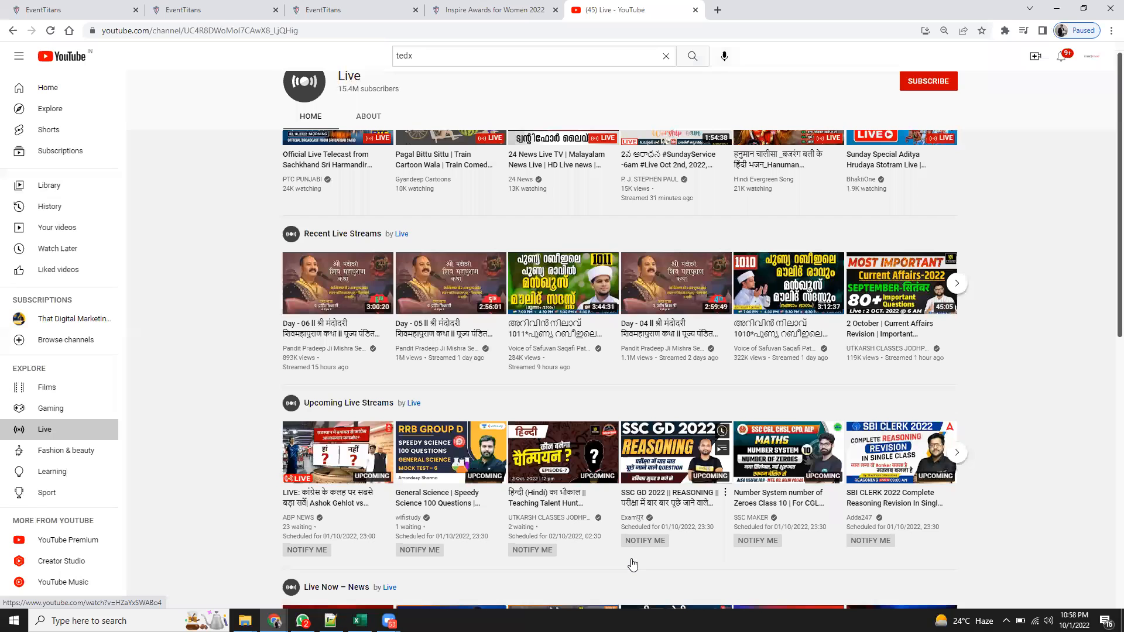
scroll(632, 564, down, 5)
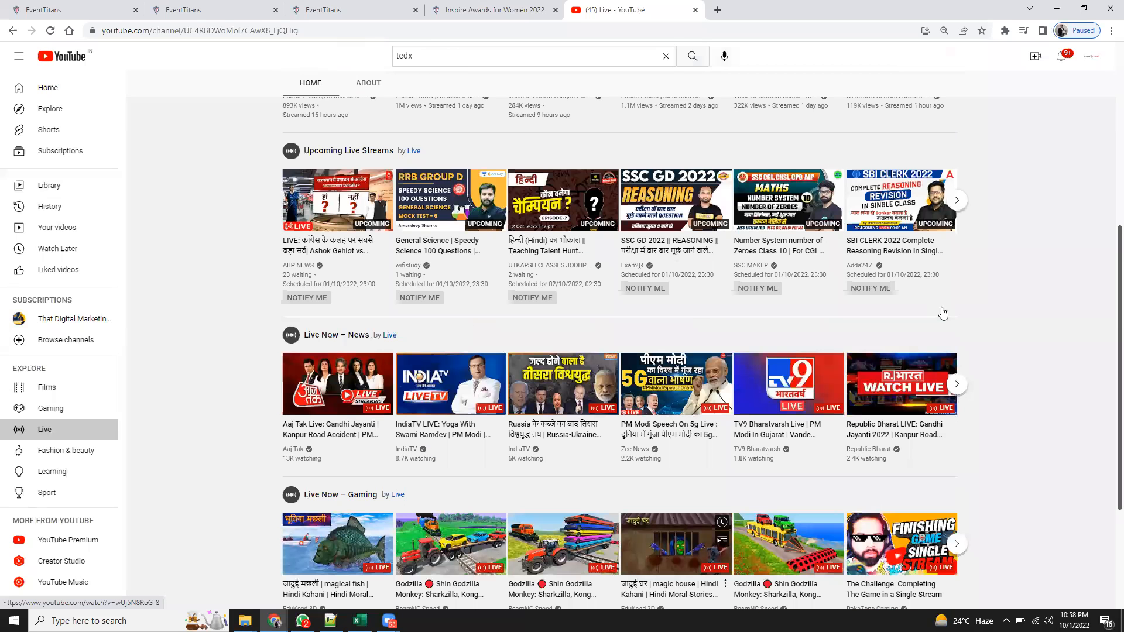
Step: Select the Number System live stream's iframe embed code, then return to EventTitans
click(742, 222)
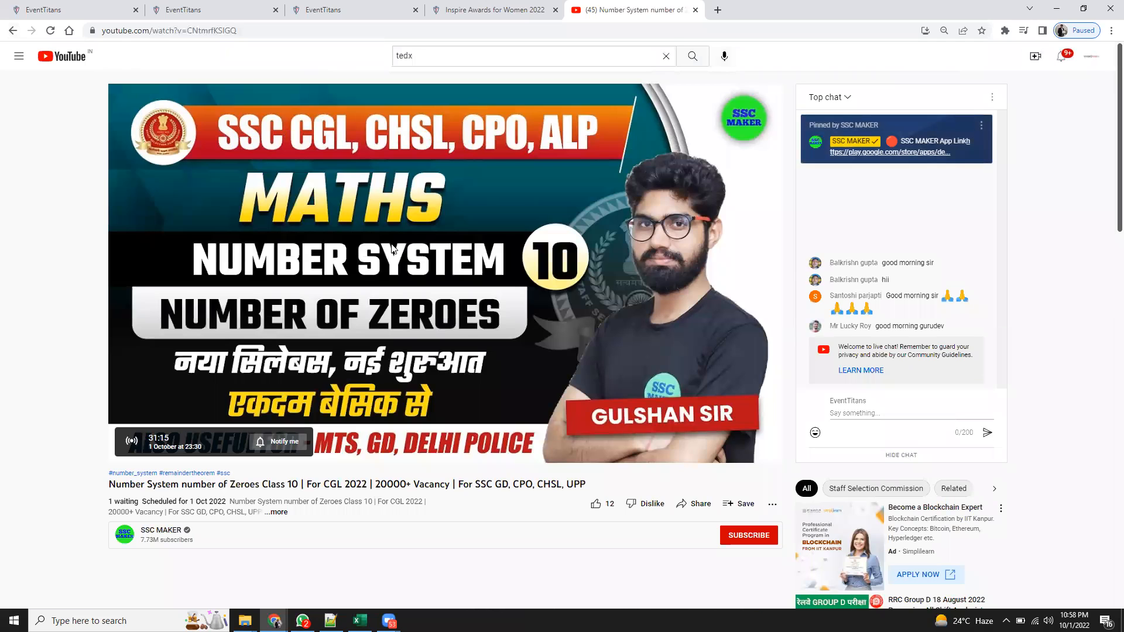
click(772, 506)
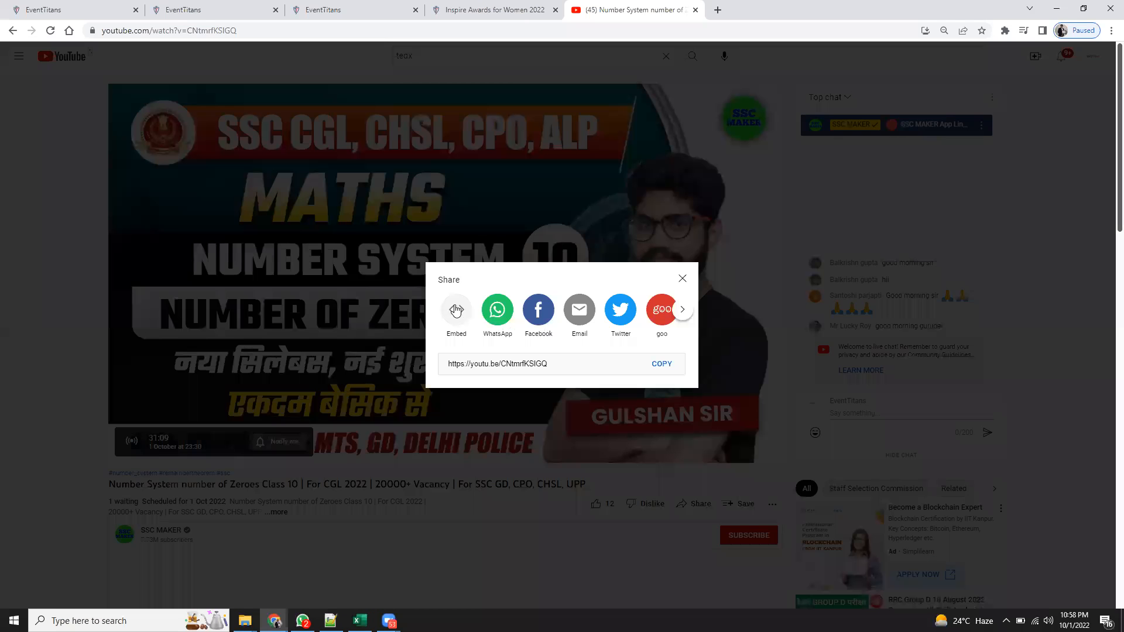
click(454, 310)
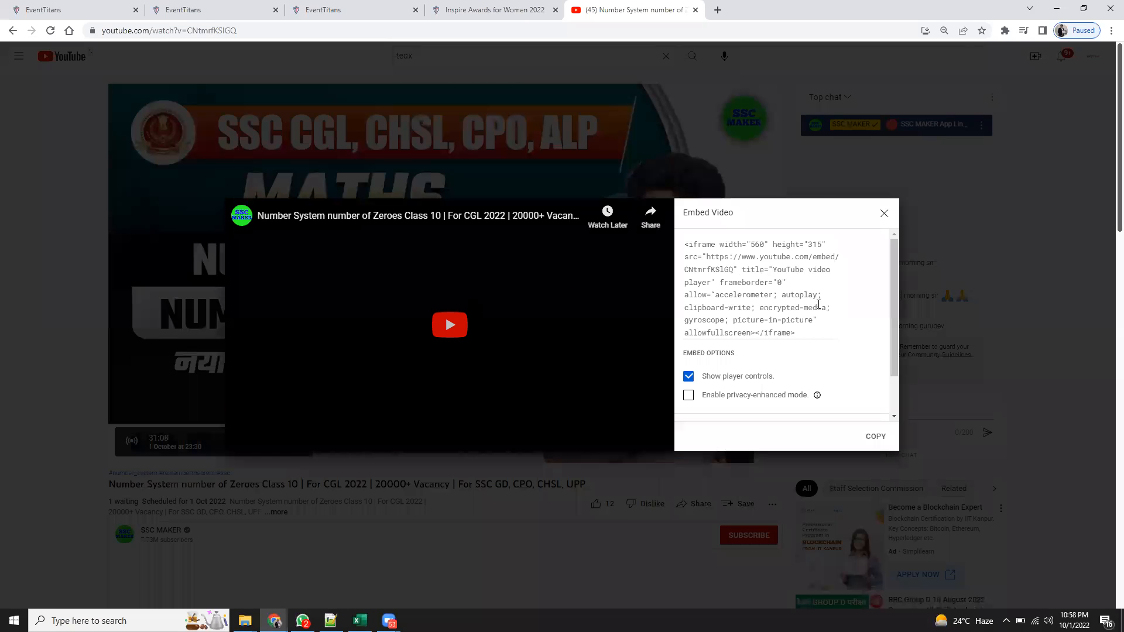
click(818, 304)
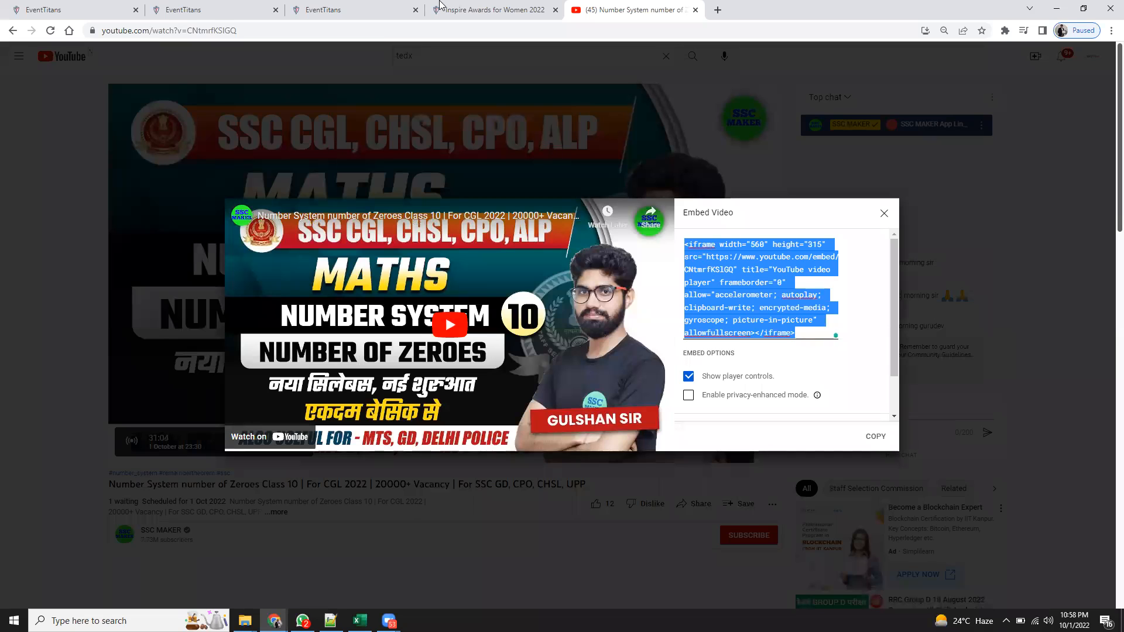
click(35, 10)
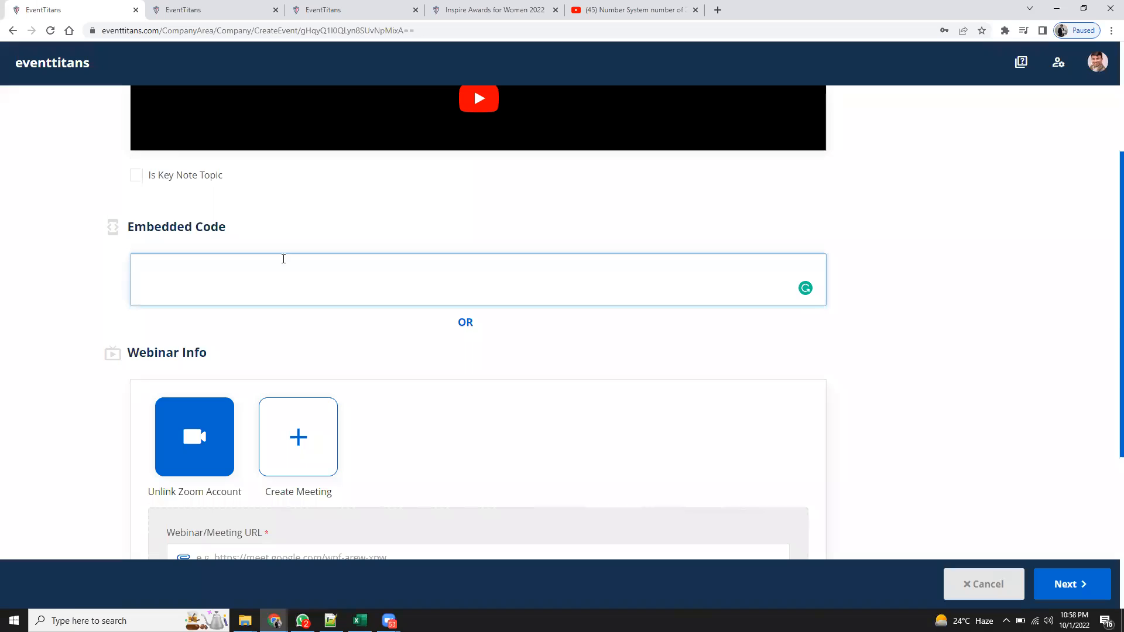
text(<iframe width="560" height="315" src="https://www.youtube.com/embed/CNtmrfKSlGQ" title="YouTube video player" frameborder="0" allow="accelerometer; autoplay; clipboard-write; encrypted-media; gyroscope; picture-in-picture" allowfullscreen></iframe>)
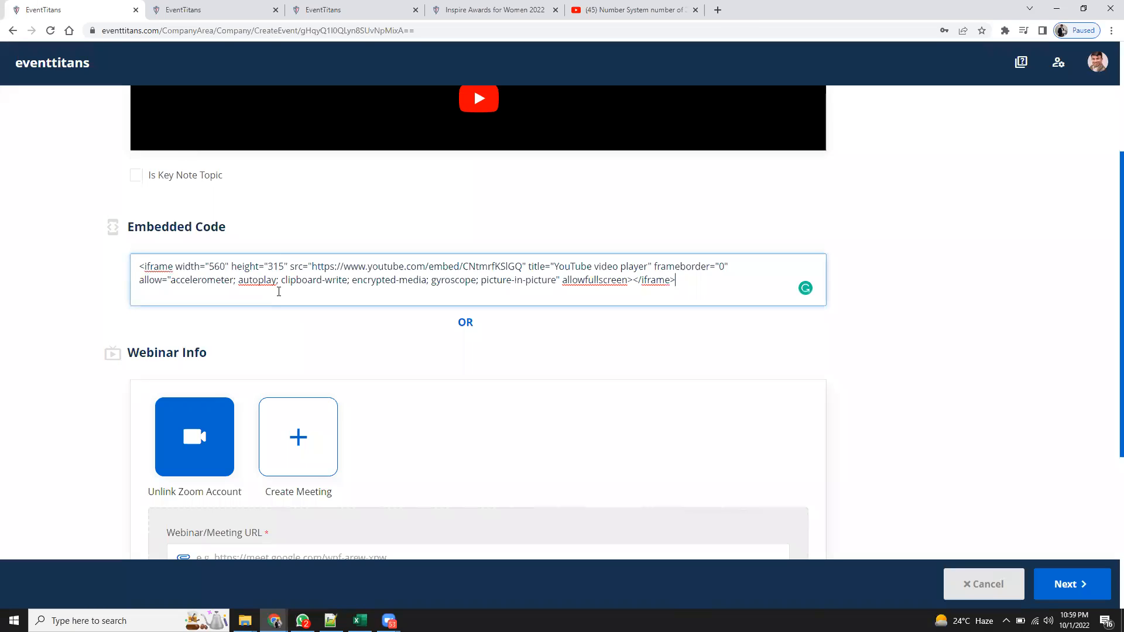
key(ctrl+a)
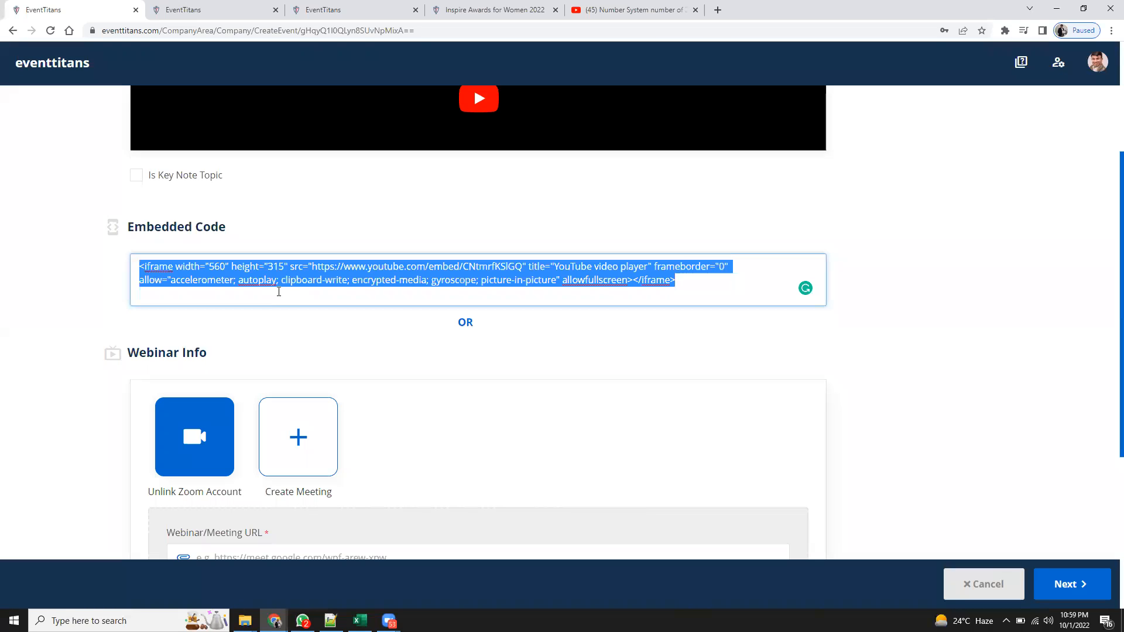
key(BackSpace)
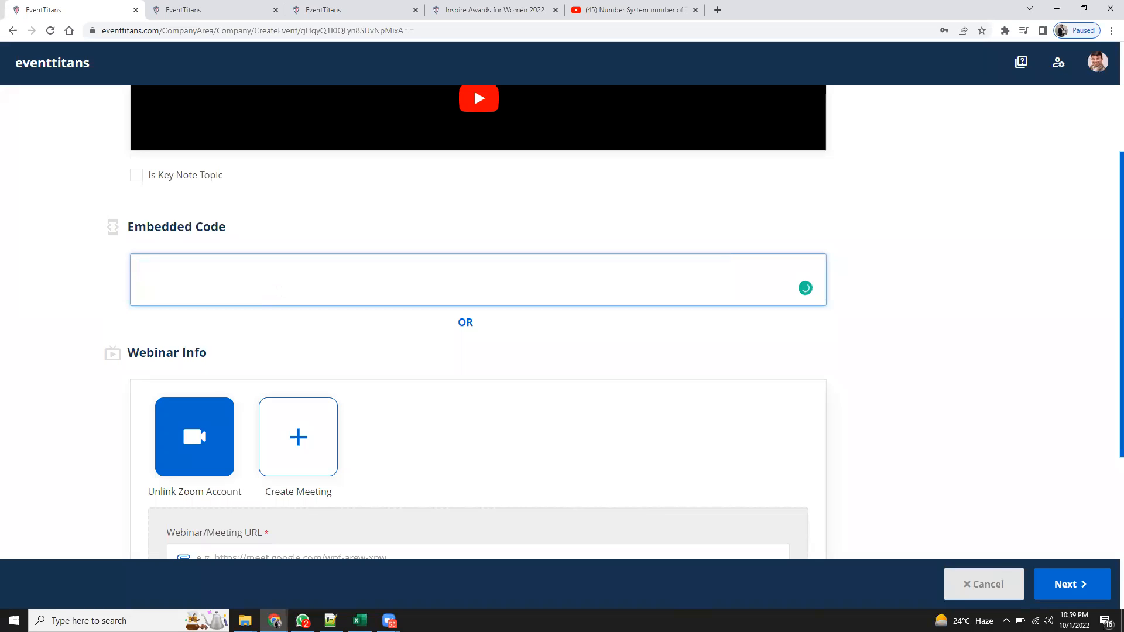
scroll(279, 292, down, 5)
scroll(279, 296, up, 1)
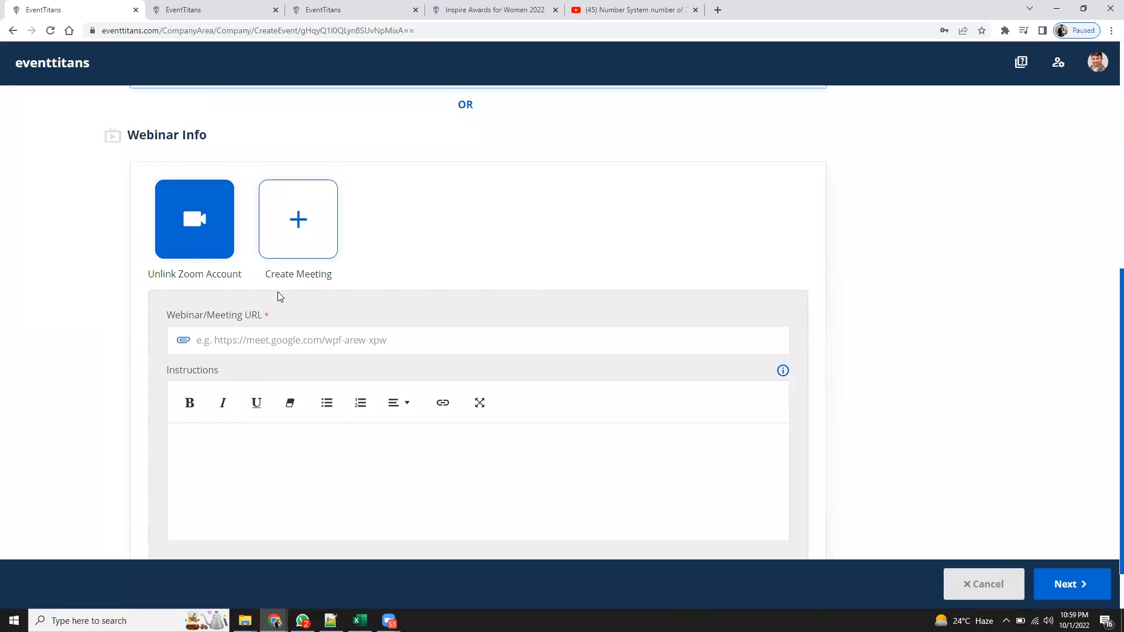
Step: Open Create Zoom Meeting for Welcome Note 2022, keeping the type as Meeting, not Webinar
scroll(280, 296, down, 1)
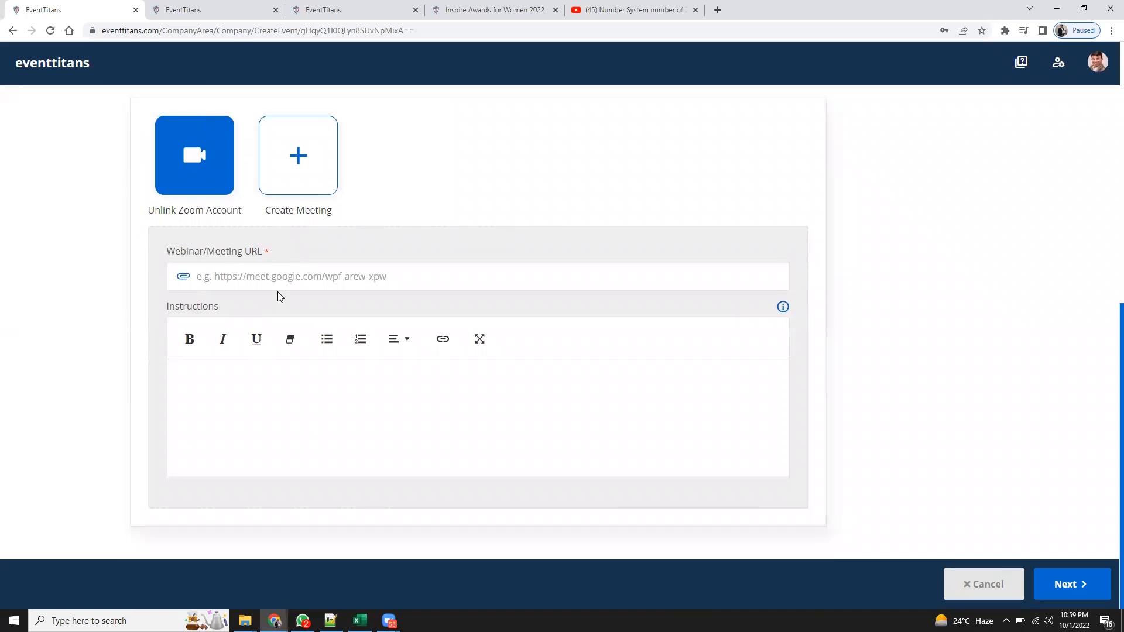
scroll(281, 297, up, 1)
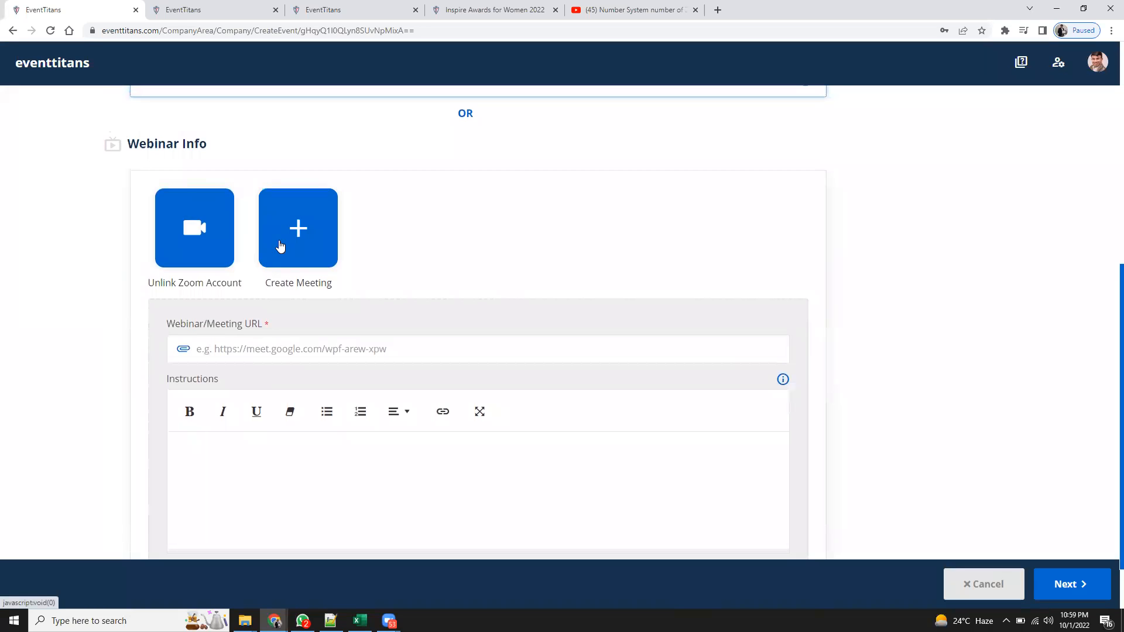
click(281, 246)
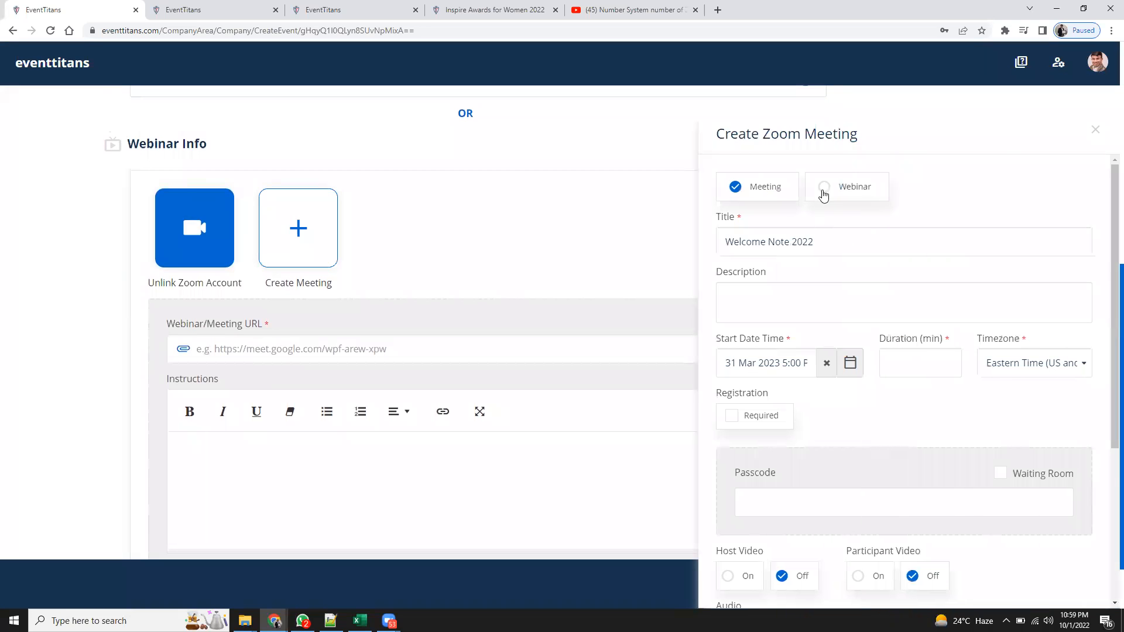
click(824, 187)
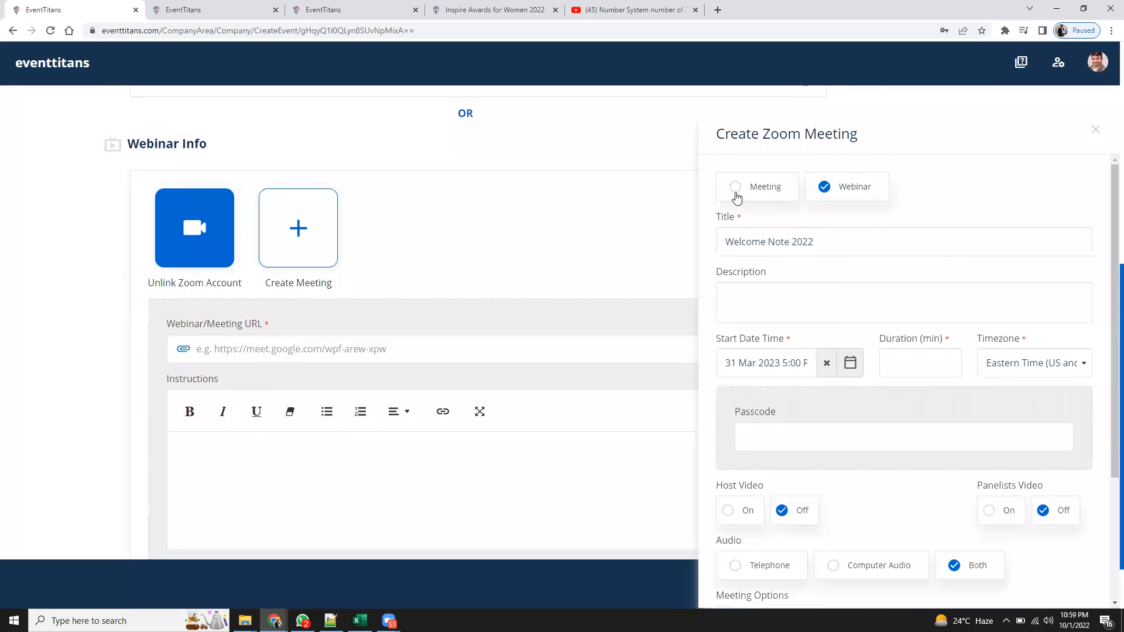
click(735, 188)
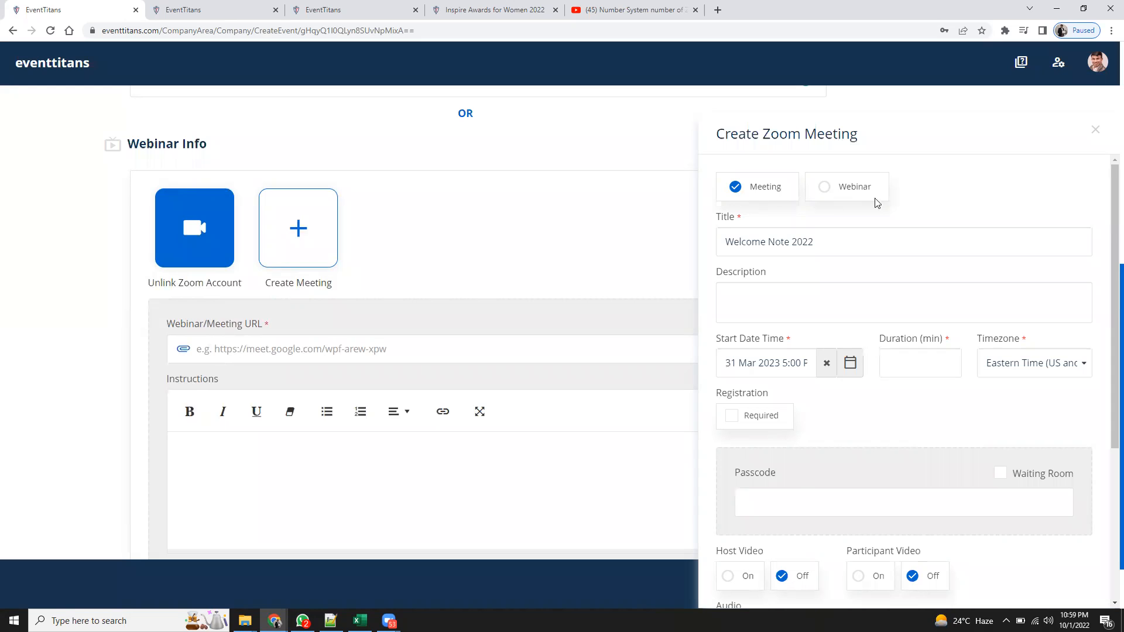
Step: Open and close the Host dropdown without choosing a host
scroll(980, 249, down, 4)
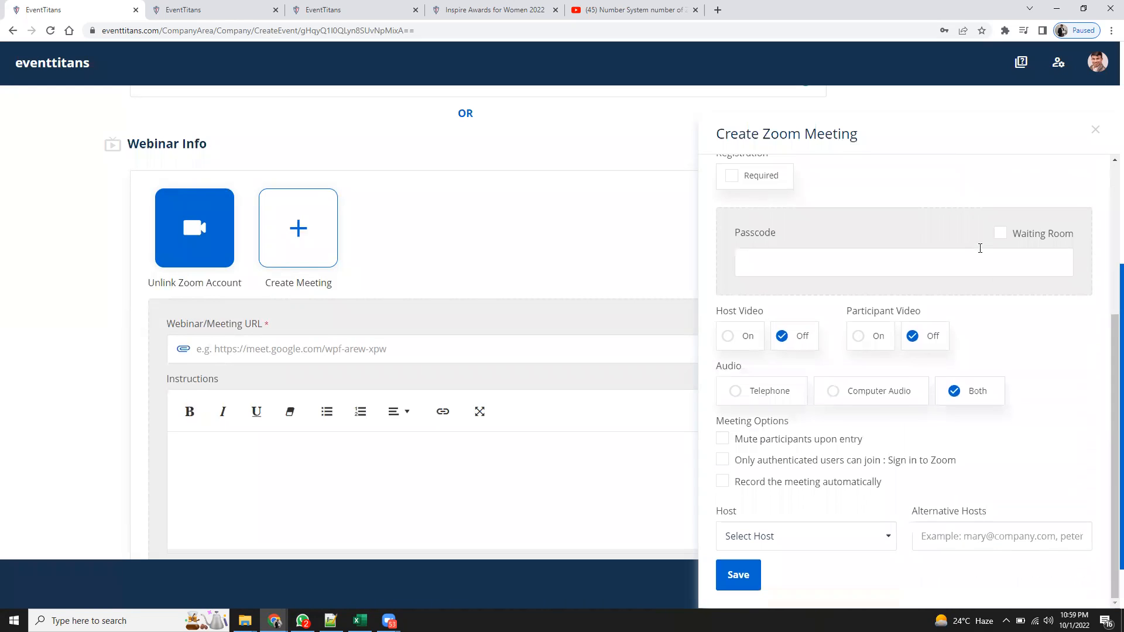
click(821, 536)
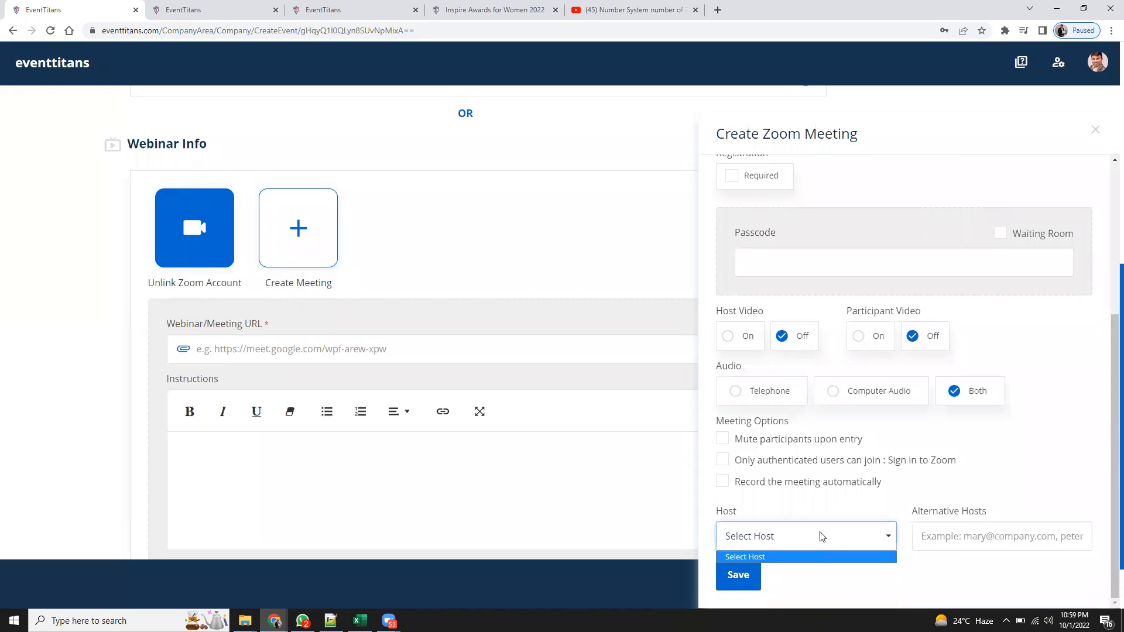
click(822, 536)
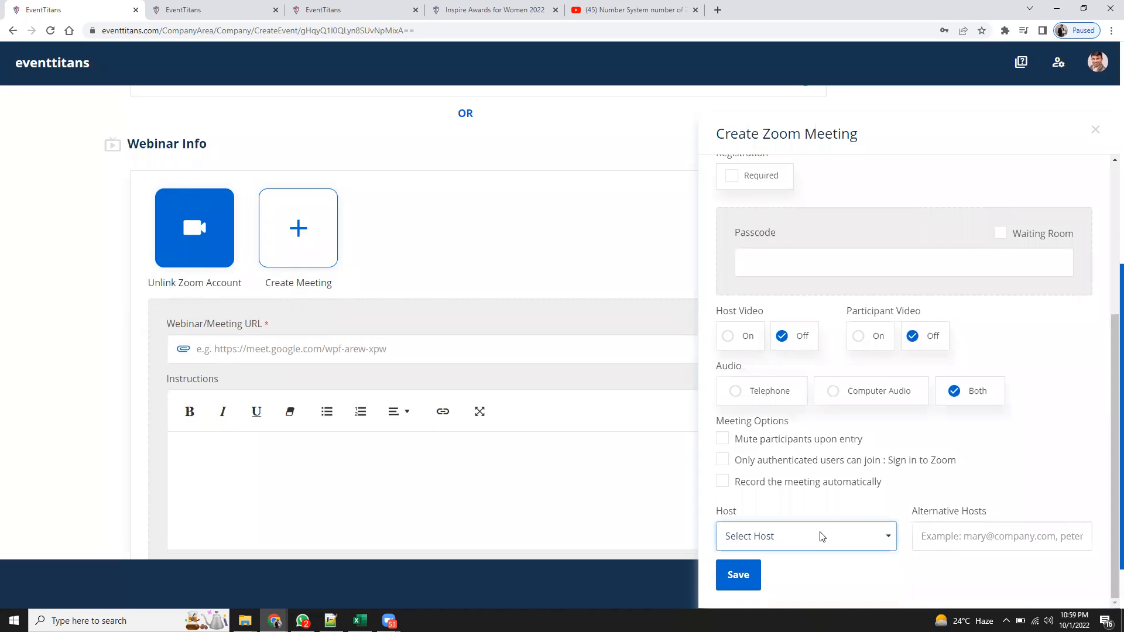
scroll(821, 537, up, 4)
scroll(822, 536, down, 4)
click(821, 536)
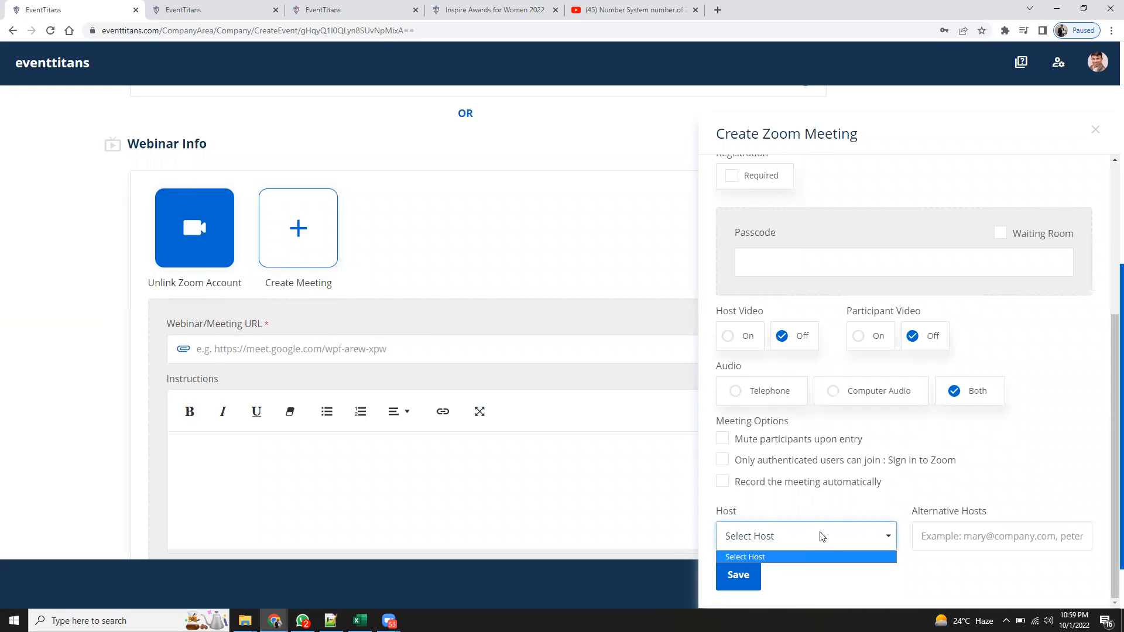
click(387, 230)
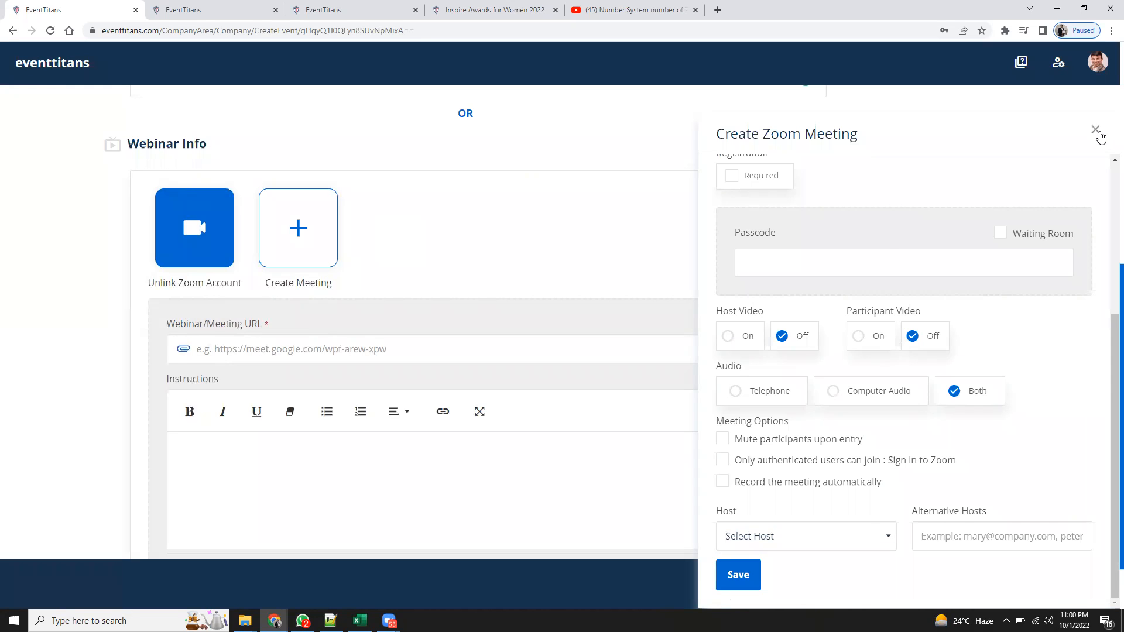
Step: Unlink the Zoom account, then relink it by signing in to Zoom again
click(1096, 131)
click(179, 241)
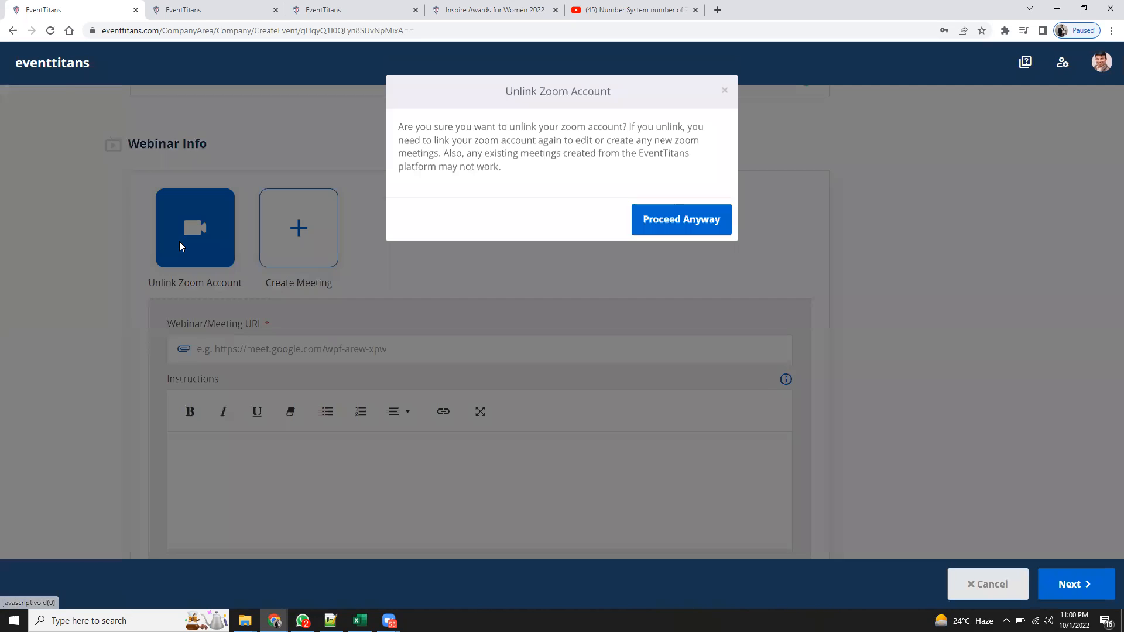
click(685, 240)
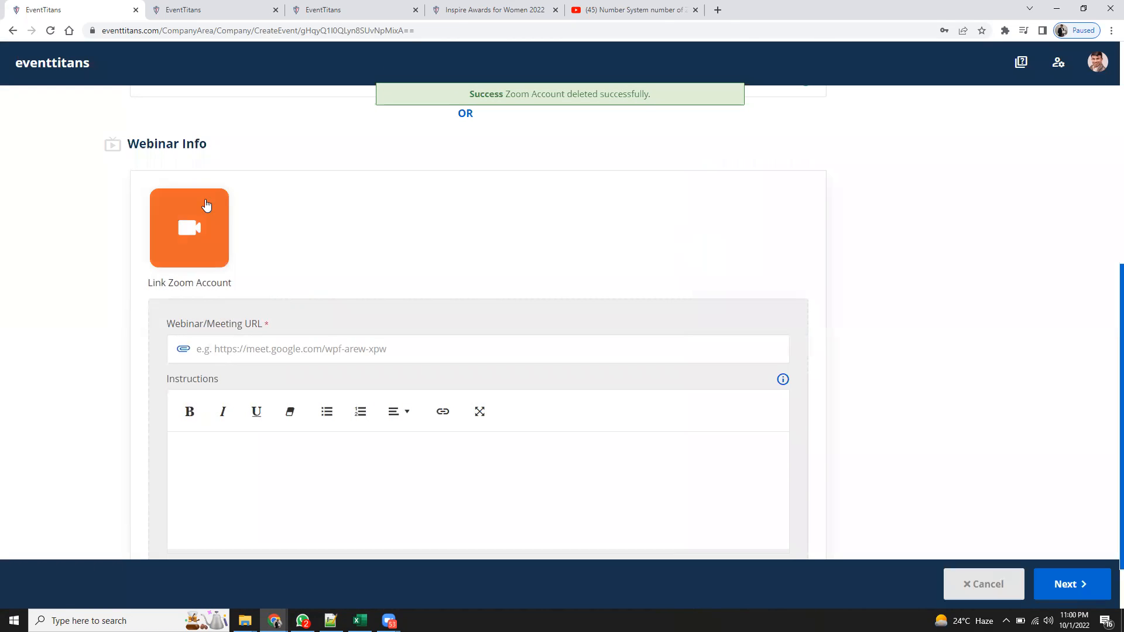
click(194, 228)
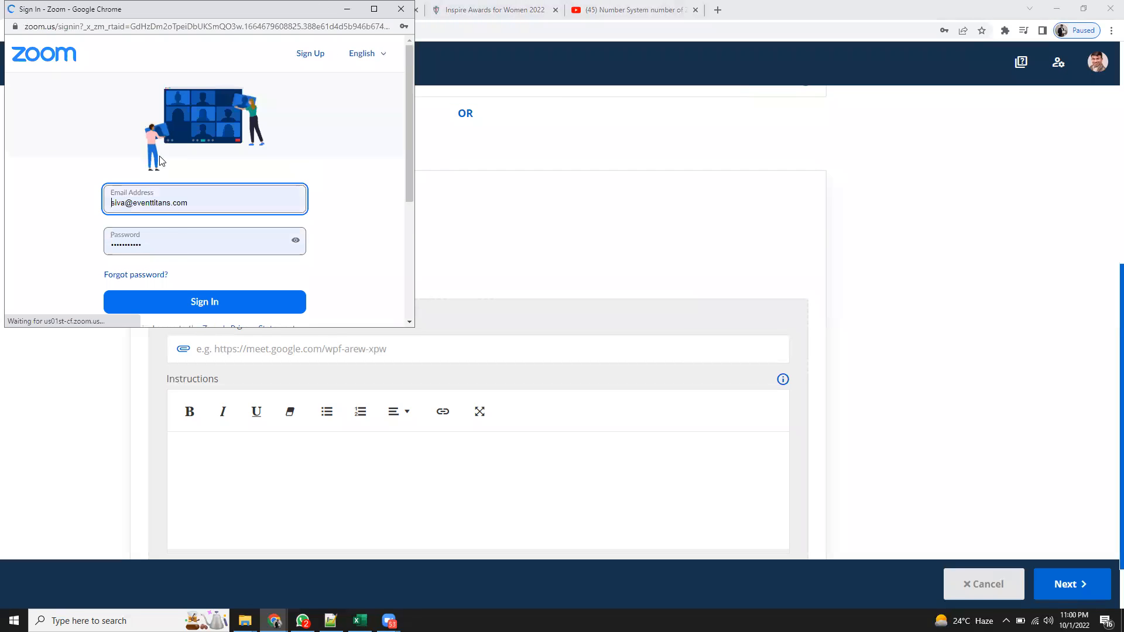
click(199, 306)
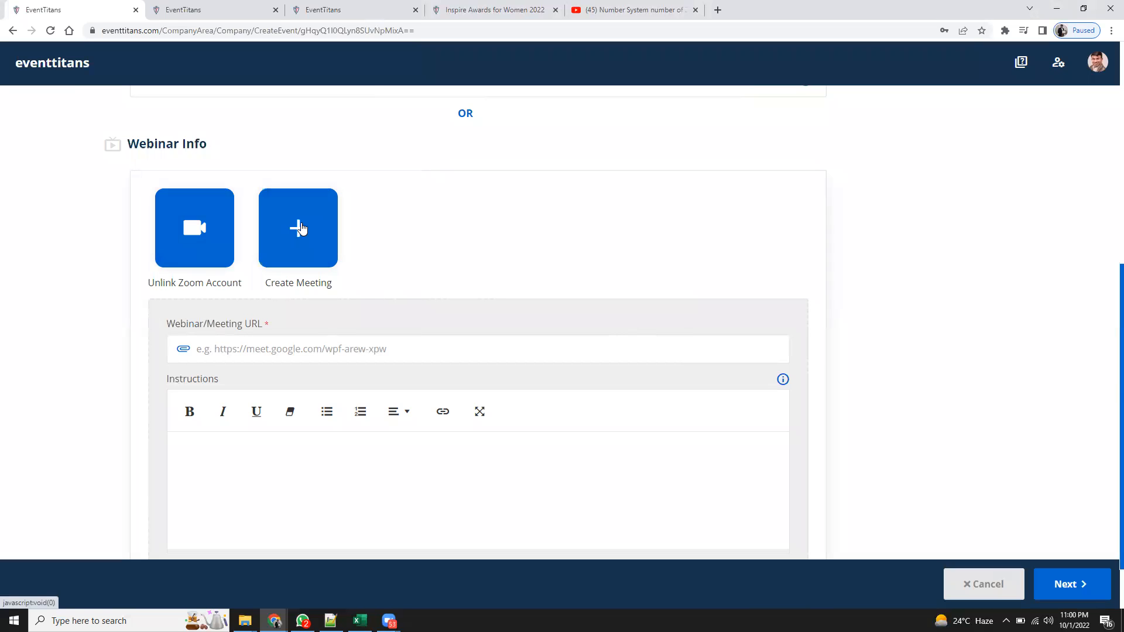
click(299, 230)
Step: Set the Zoom meeting duration to 15
scroll(849, 321, up, 4)
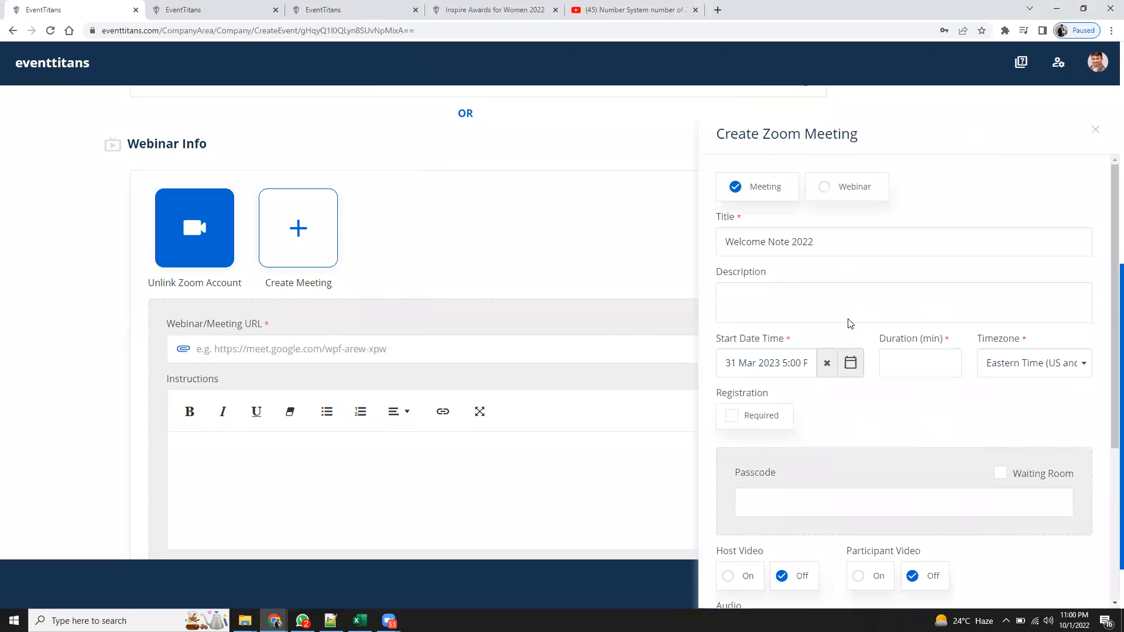
double_click(837, 236)
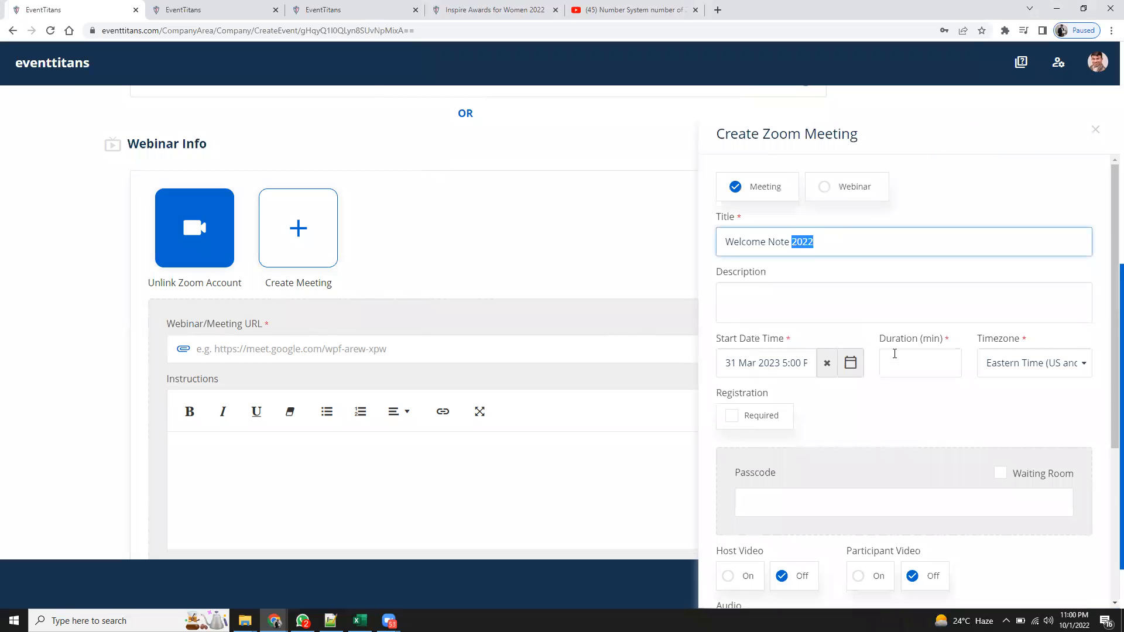
scroll(895, 353, down, 4)
scroll(911, 148, up, 6)
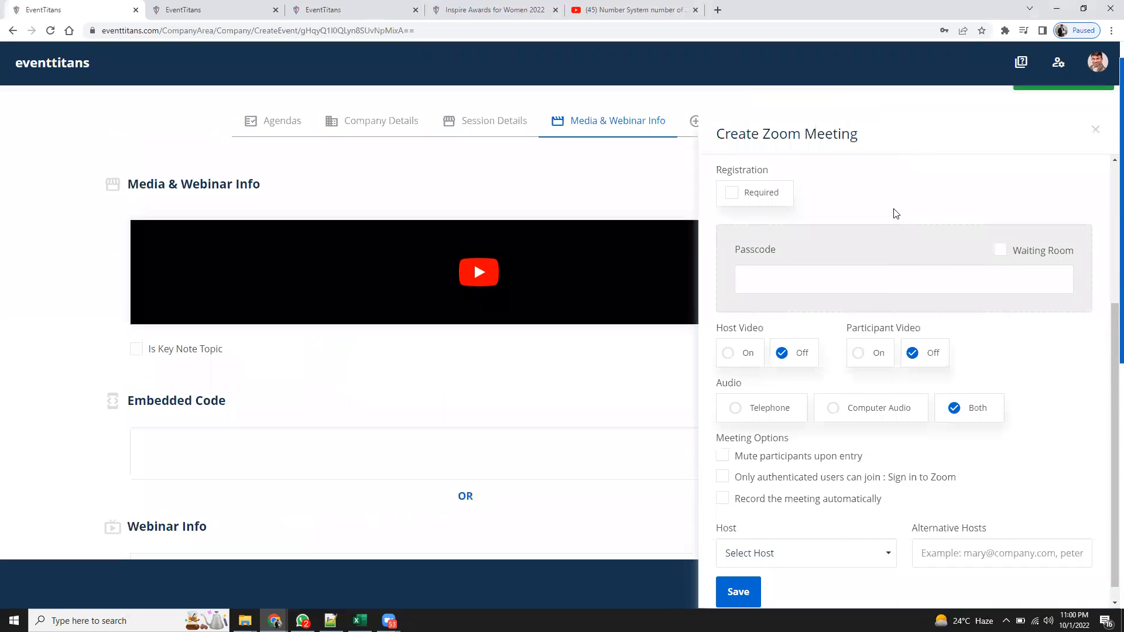
scroll(894, 213, up, 4)
click(904, 353)
text(15)
click(861, 287)
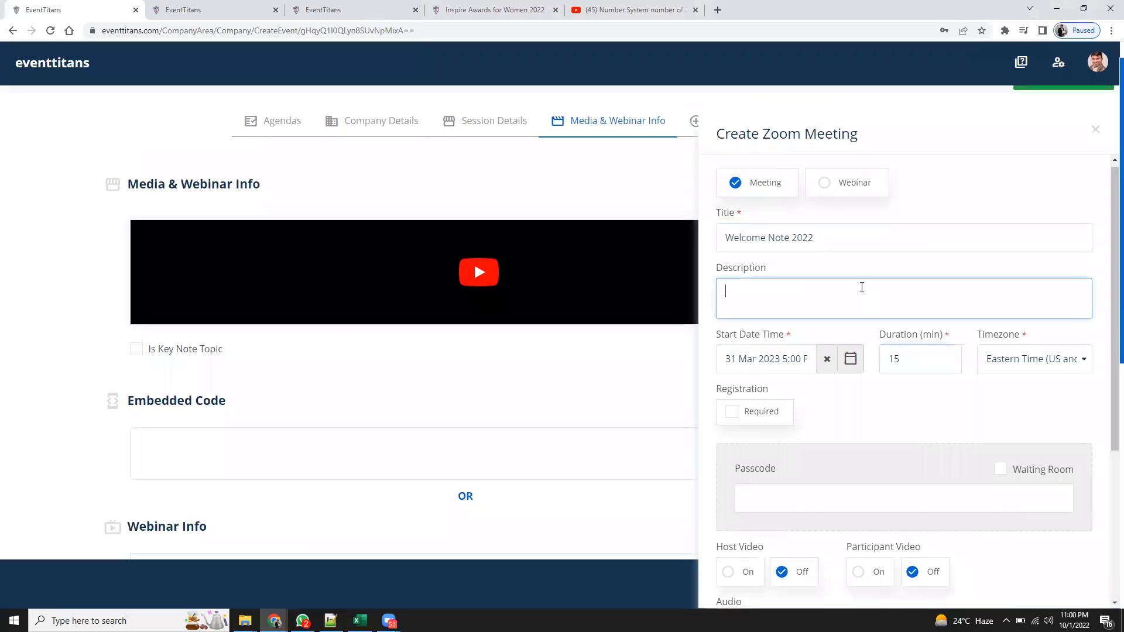
Step: Enter a passcode for the Zoom meeting and review the remaining meeting options
scroll(827, 455, down, 2)
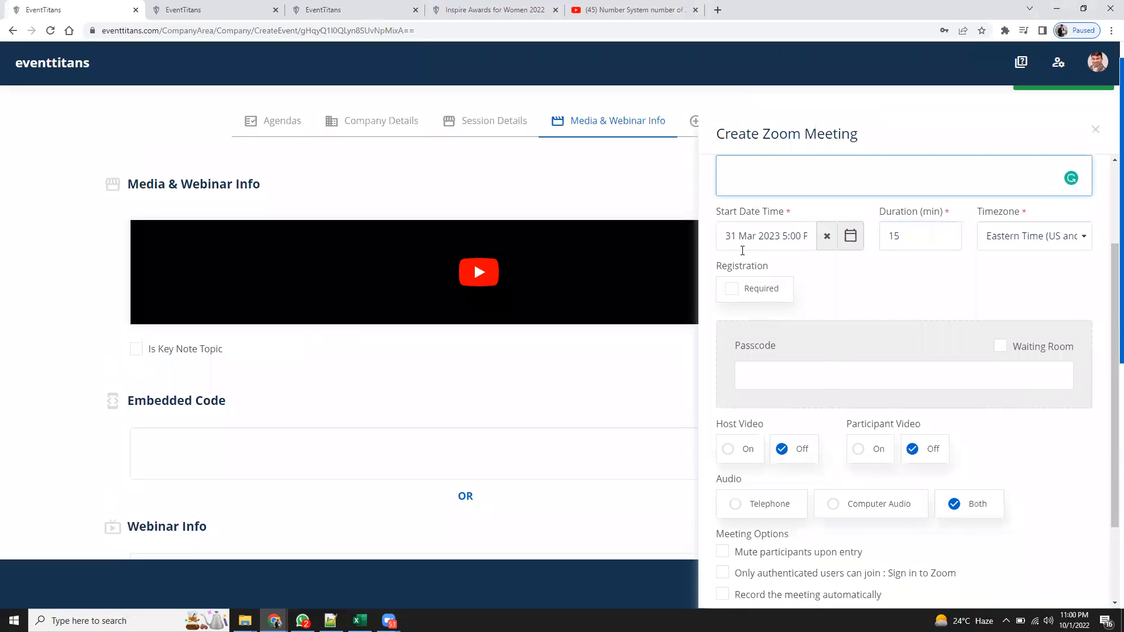
click(787, 383)
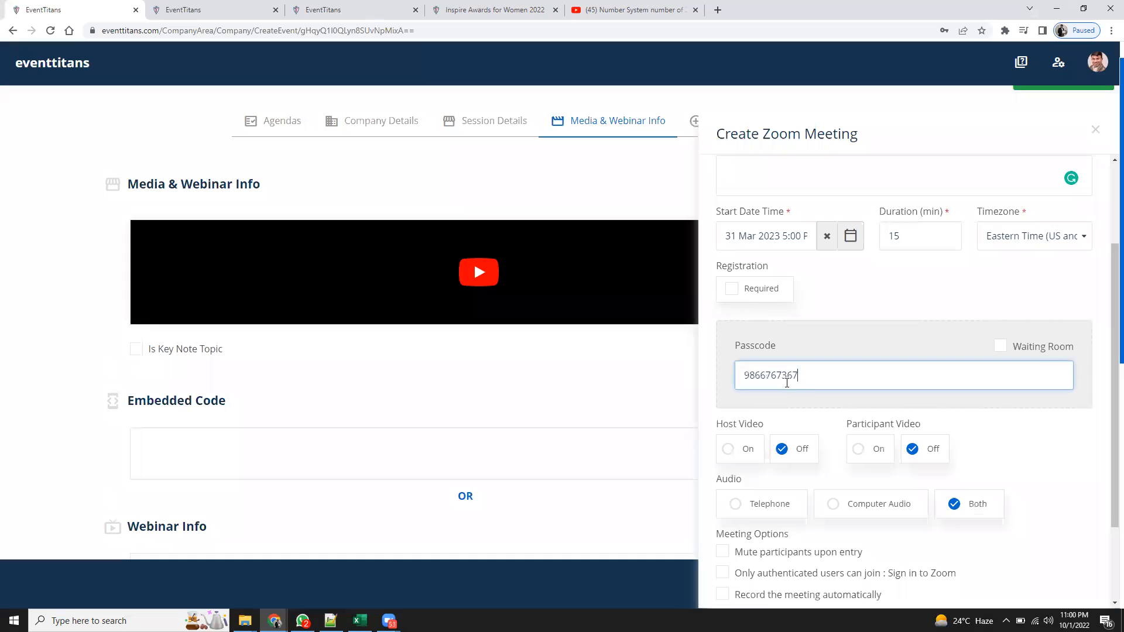
scroll(787, 383, down, 2)
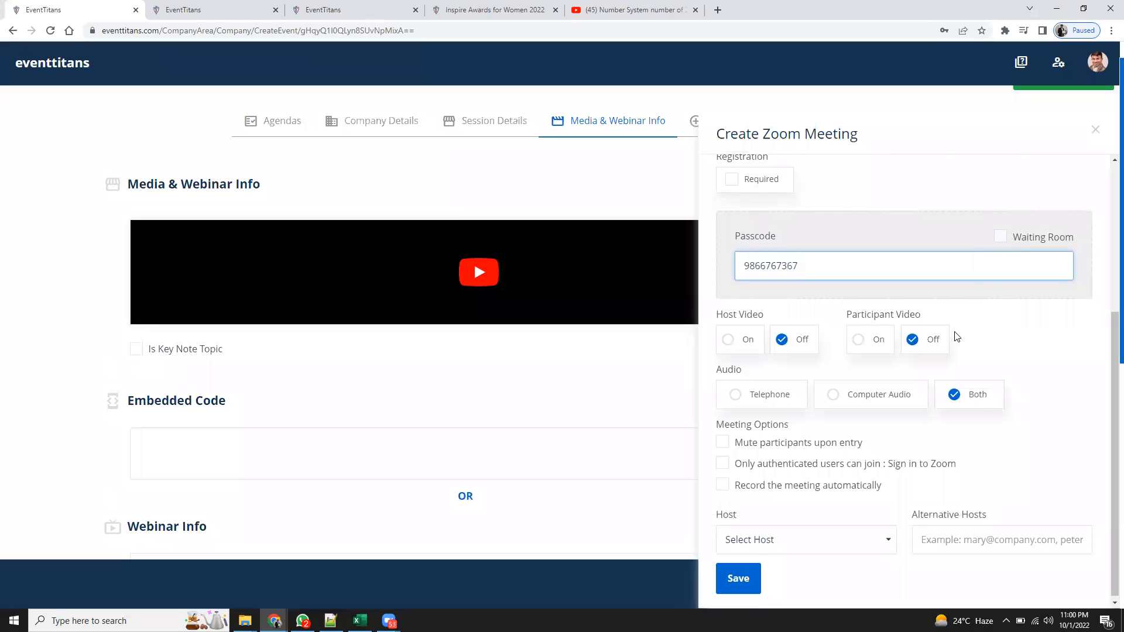
scroll(957, 337, down, 1)
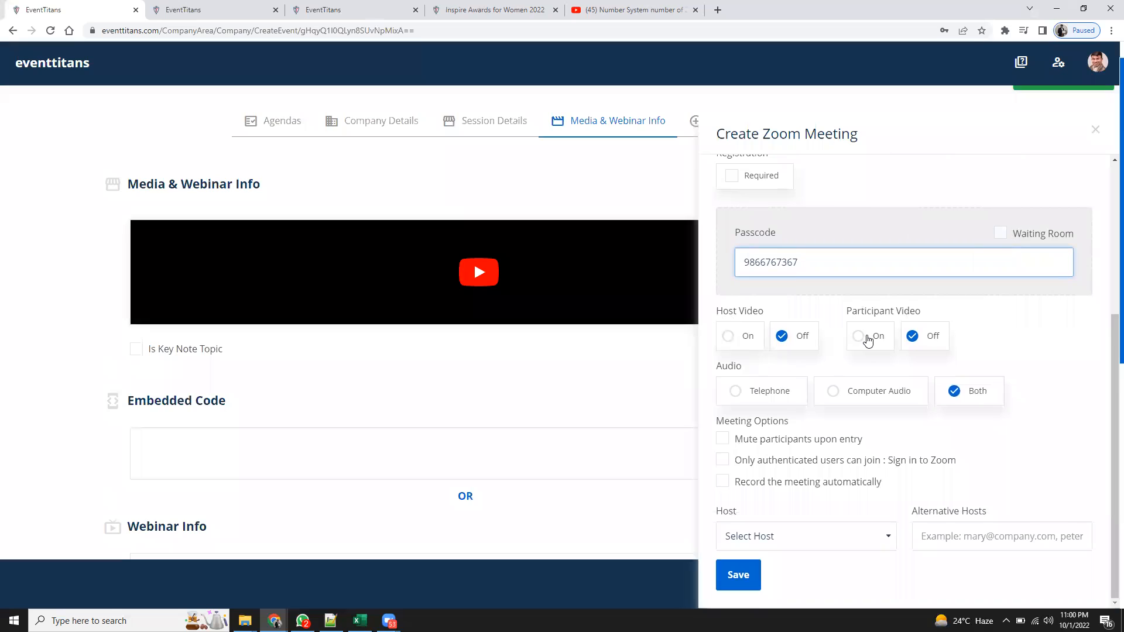
scroll(866, 338, down, 3)
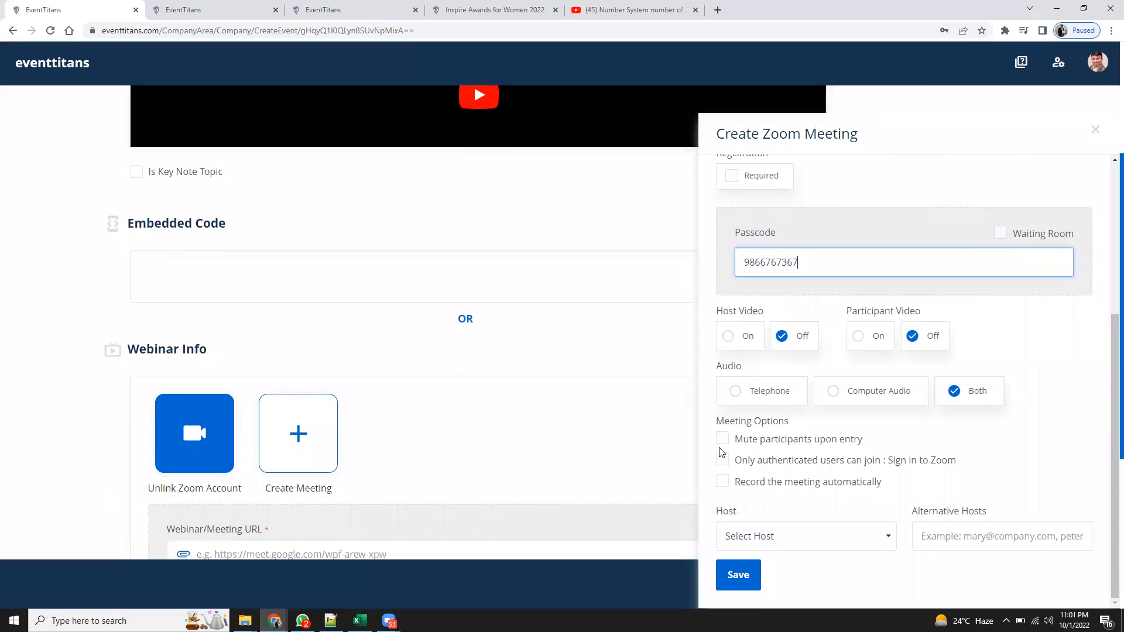
scroll(721, 453, down, 1)
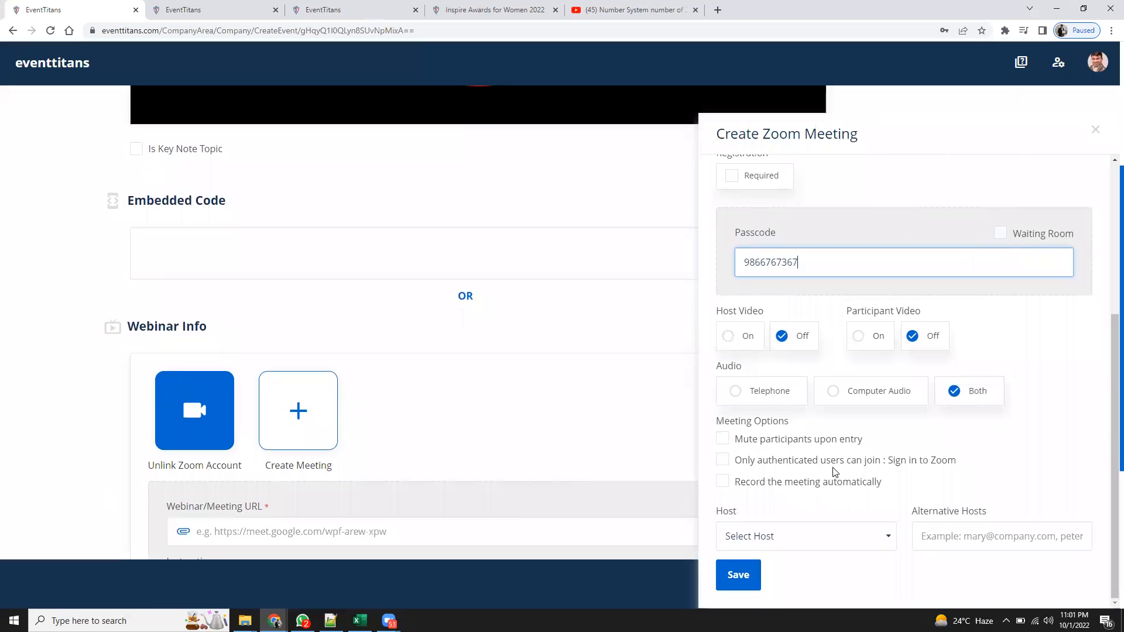
Step: Turn on automatic meeting recording, leaving the Zoom sign-in requirement off
click(722, 461)
click(723, 462)
drag(735, 461, 971, 462)
click(971, 462)
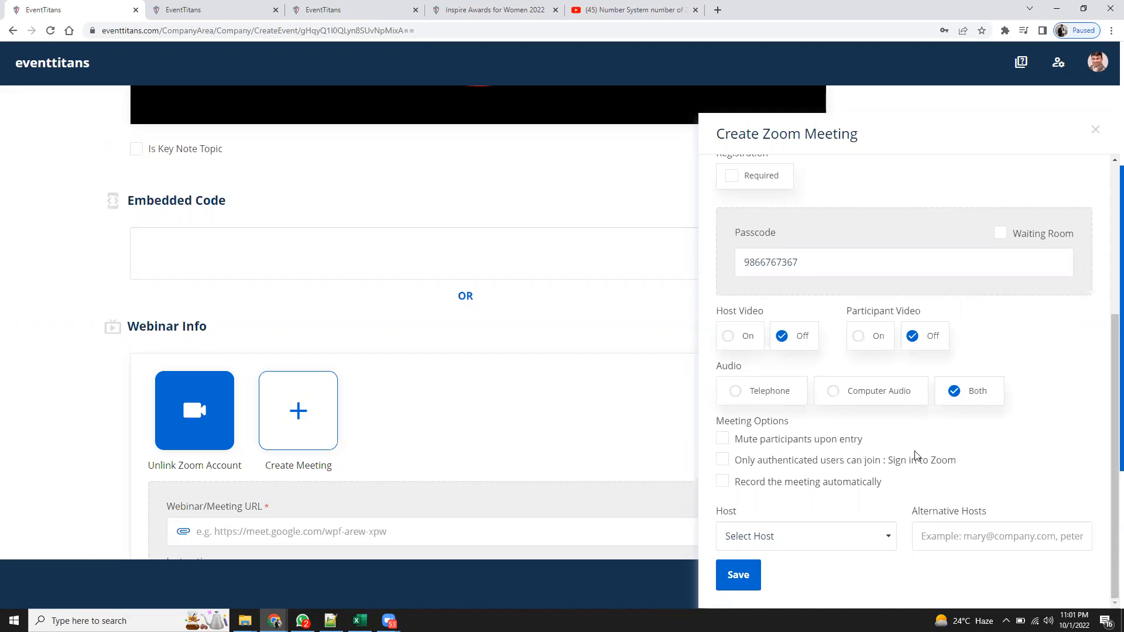
click(726, 484)
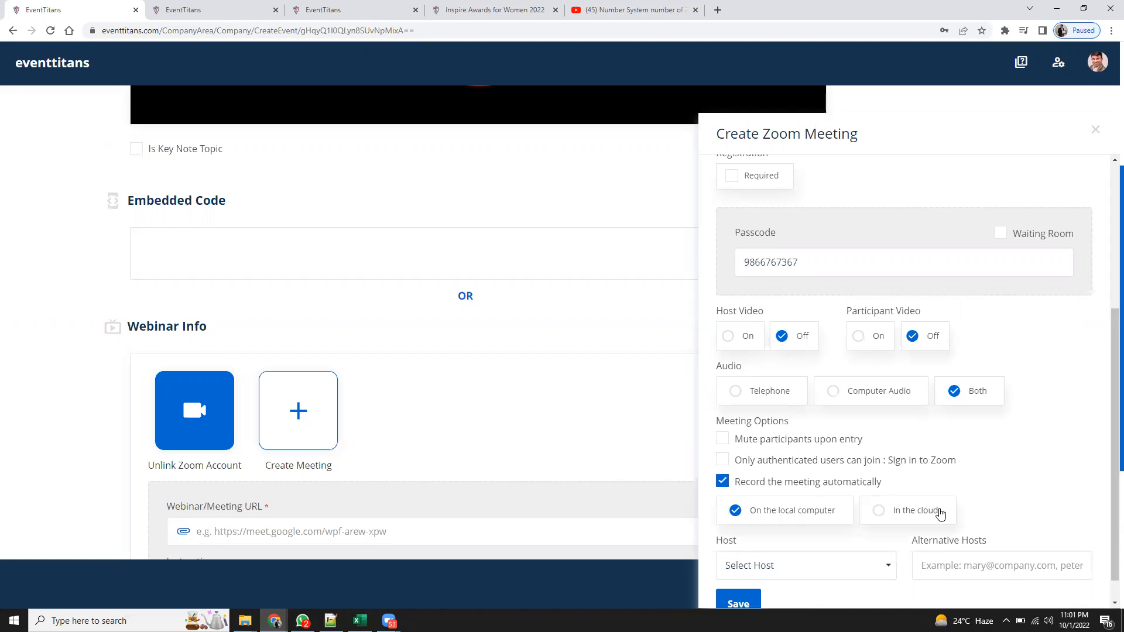
scroll(940, 513, down, 1)
Step: Choose a team member as meeting host and create the Zoom meeting
click(850, 534)
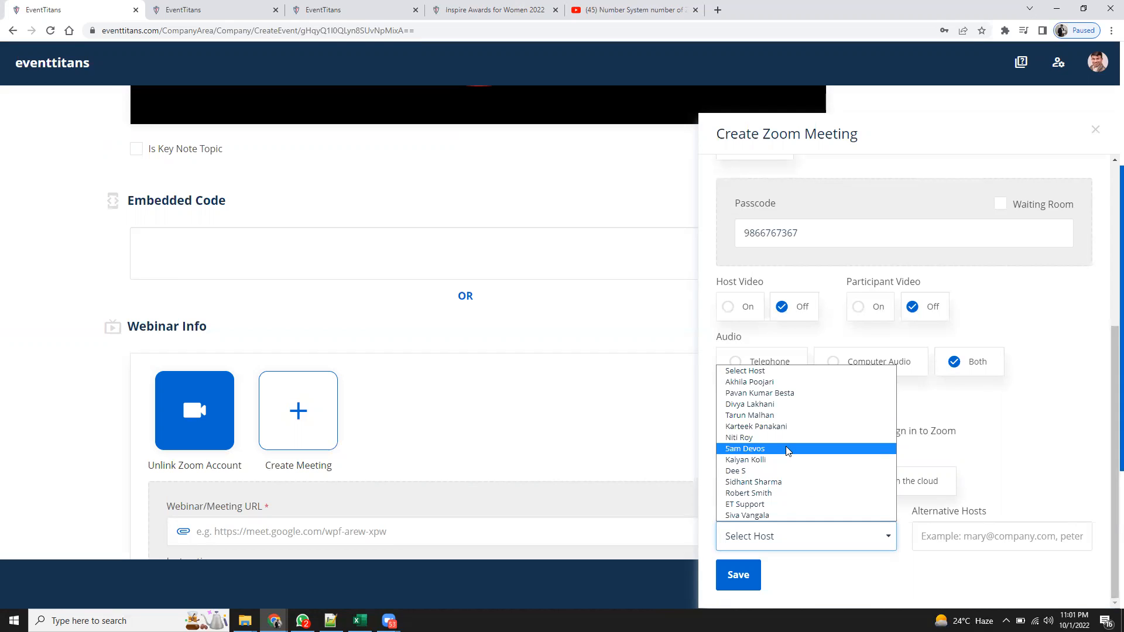
click(770, 415)
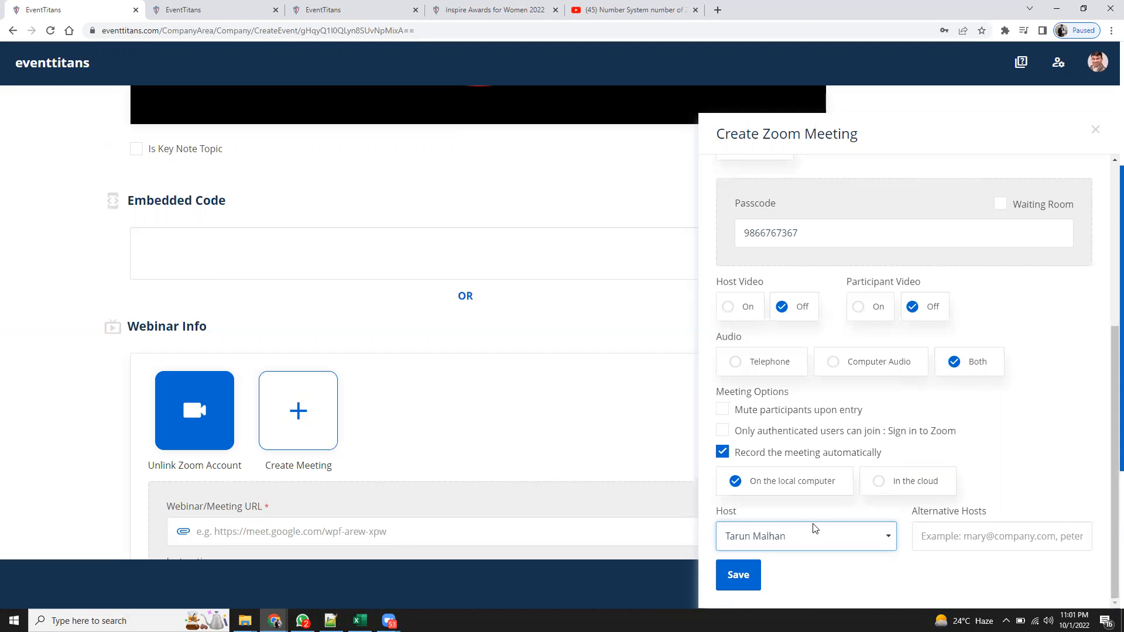
click(961, 534)
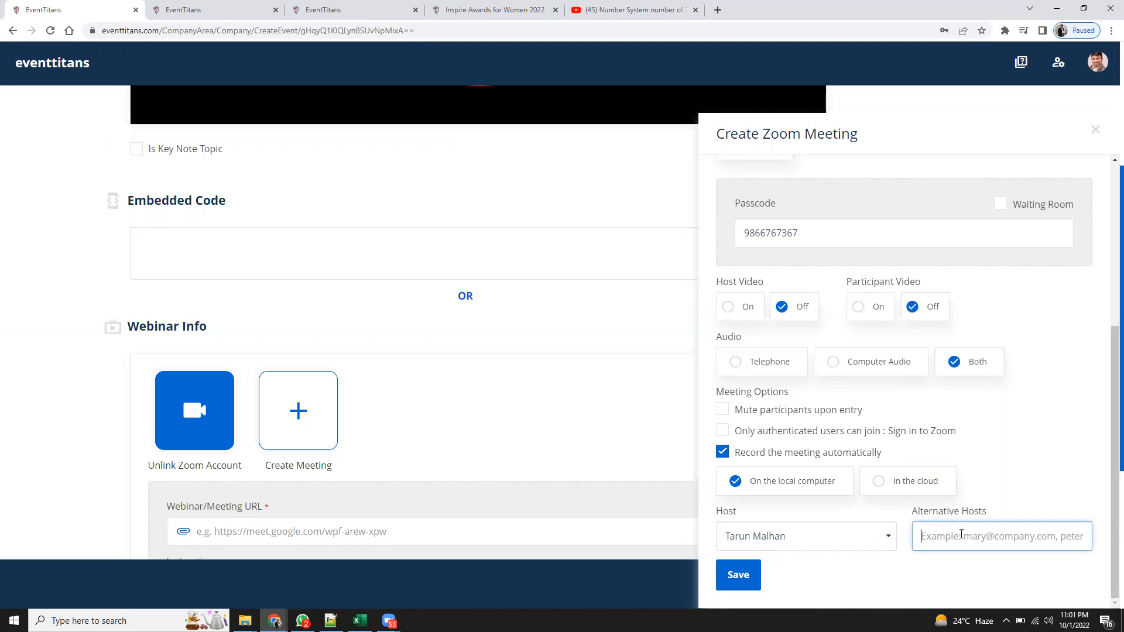
scroll(962, 534, up, 3)
scroll(961, 535, down, 3)
click(739, 576)
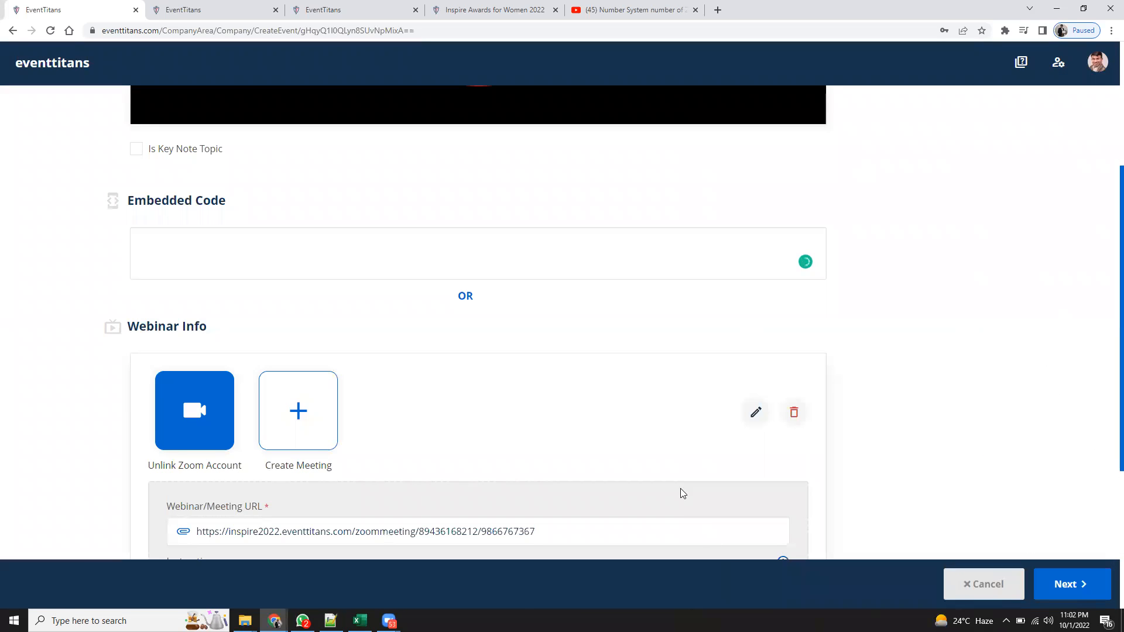
Step: Look over the meeting invitation instructions, then continue to the Presenters / Documents / Event Offers step
scroll(670, 476, down, 1)
scroll(671, 476, down, 4)
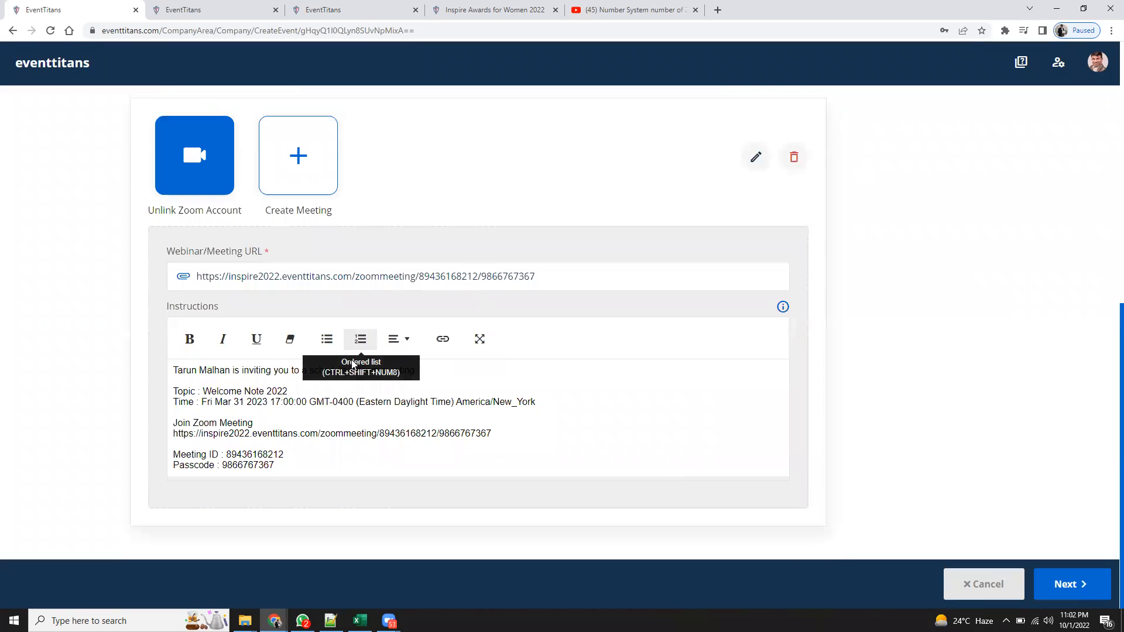
click(301, 403)
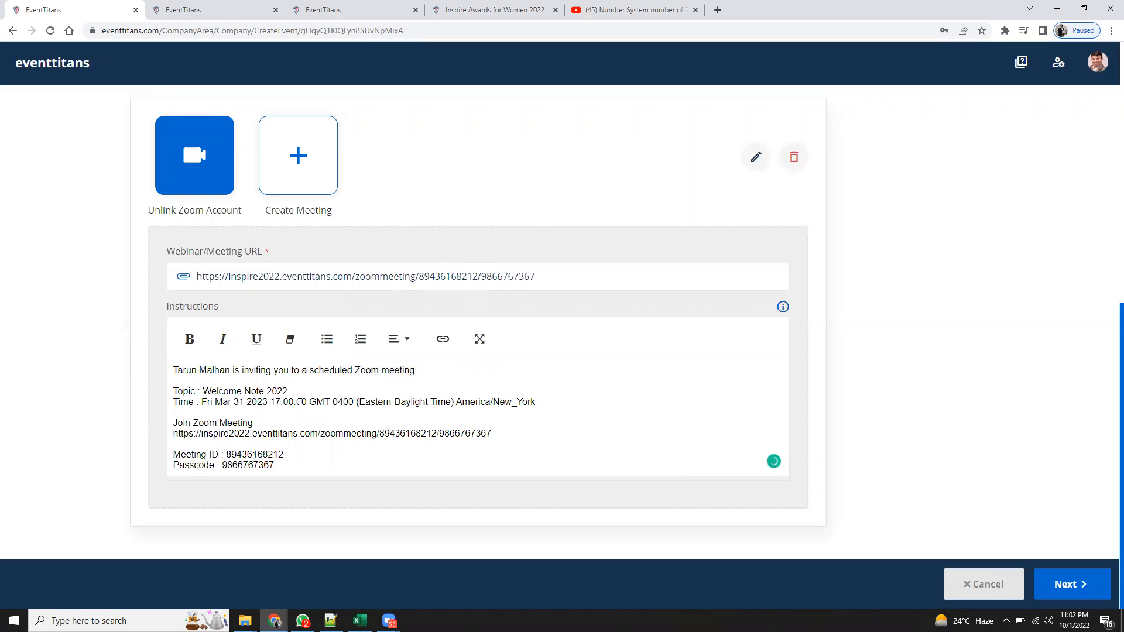
scroll(300, 405, up, 1)
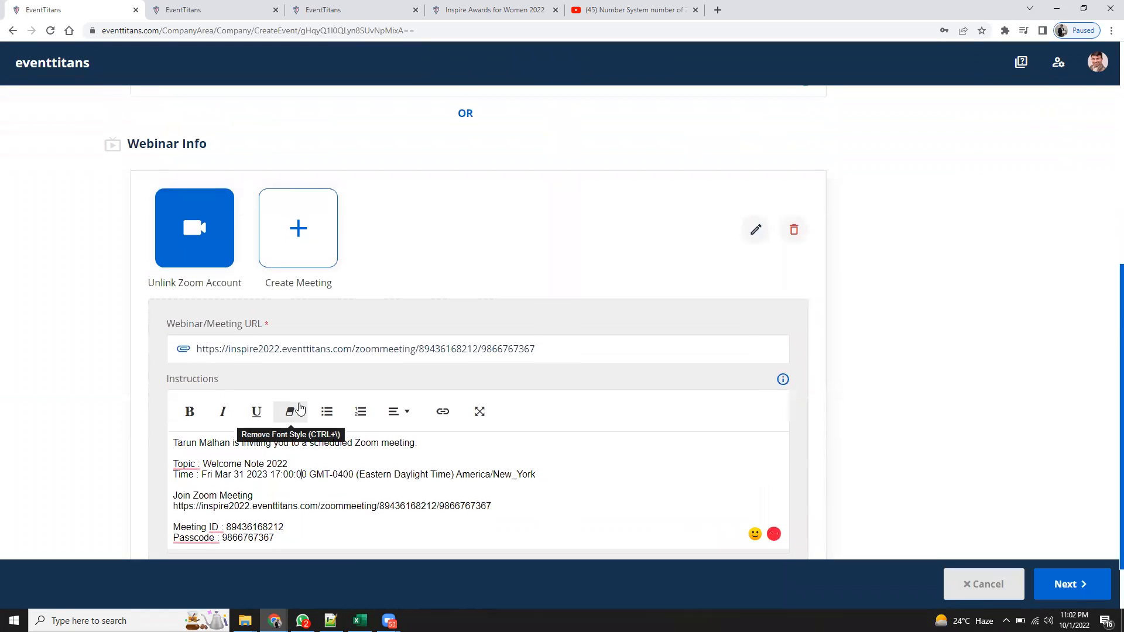
scroll(300, 405, up, 7)
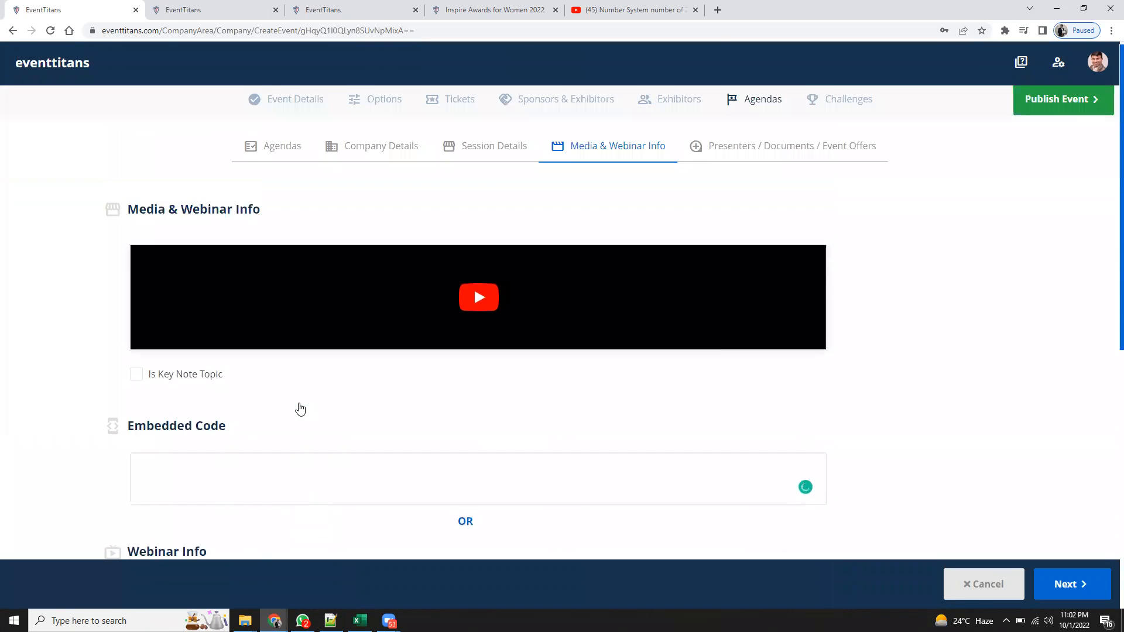
scroll(300, 409, down, 8)
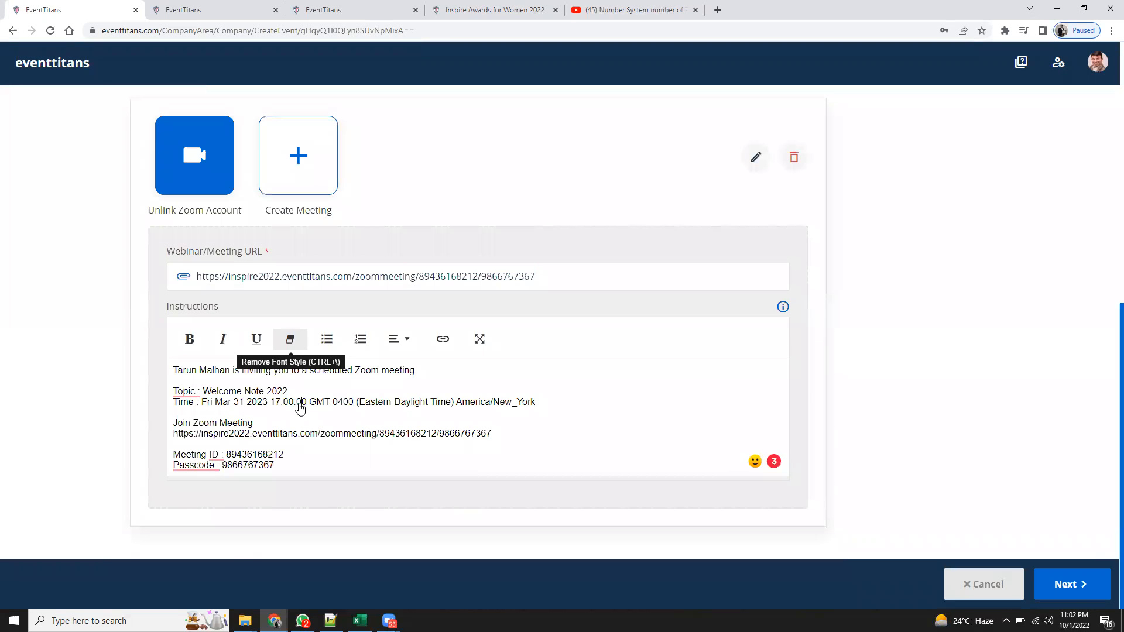
scroll(300, 408, up, 10)
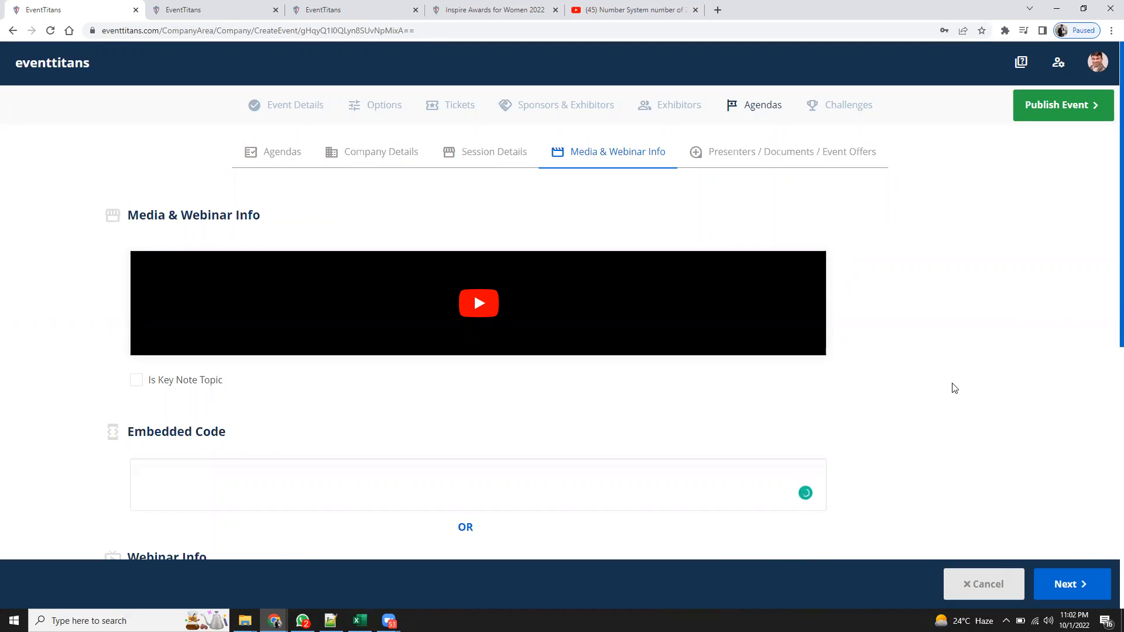
click(1081, 587)
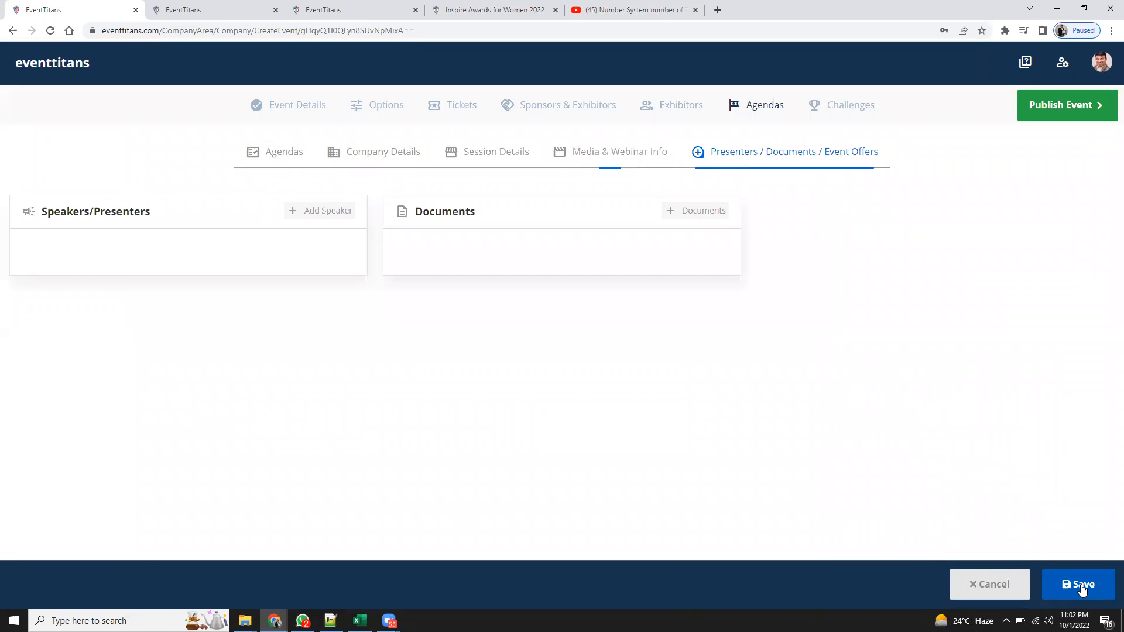
click(315, 223)
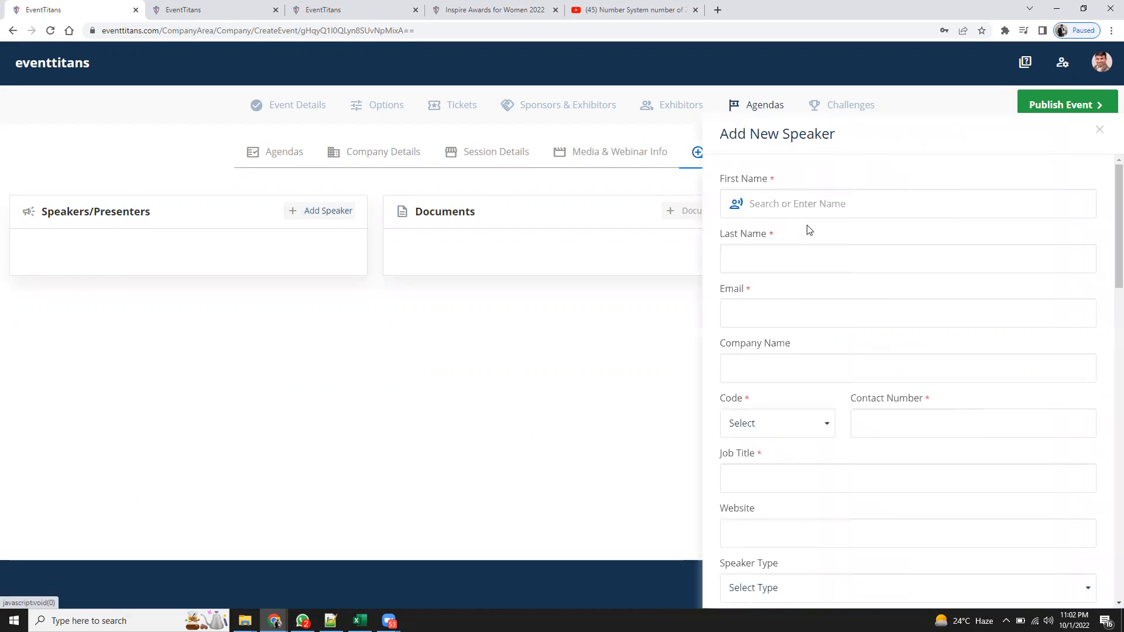
Step: Enter the speaker's first name and pick the matching saved contact to autofill the form
click(821, 205)
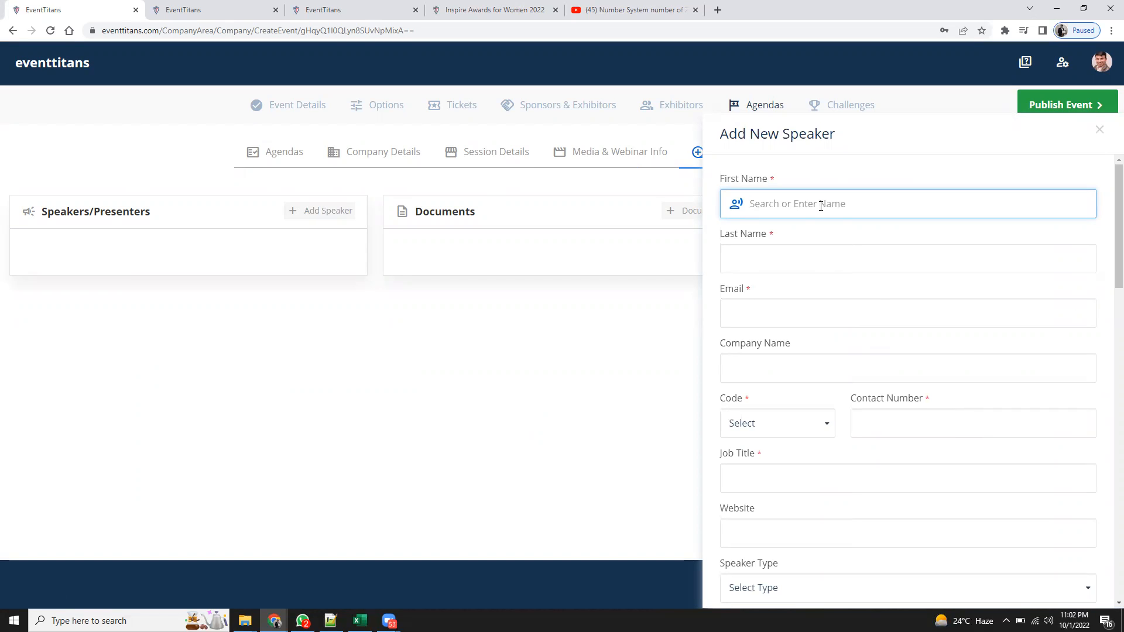
text(Siva)
key(BackSpace)
key(BackSpace)
key(BackSpace)
key(BackSpace)
text(Siva)
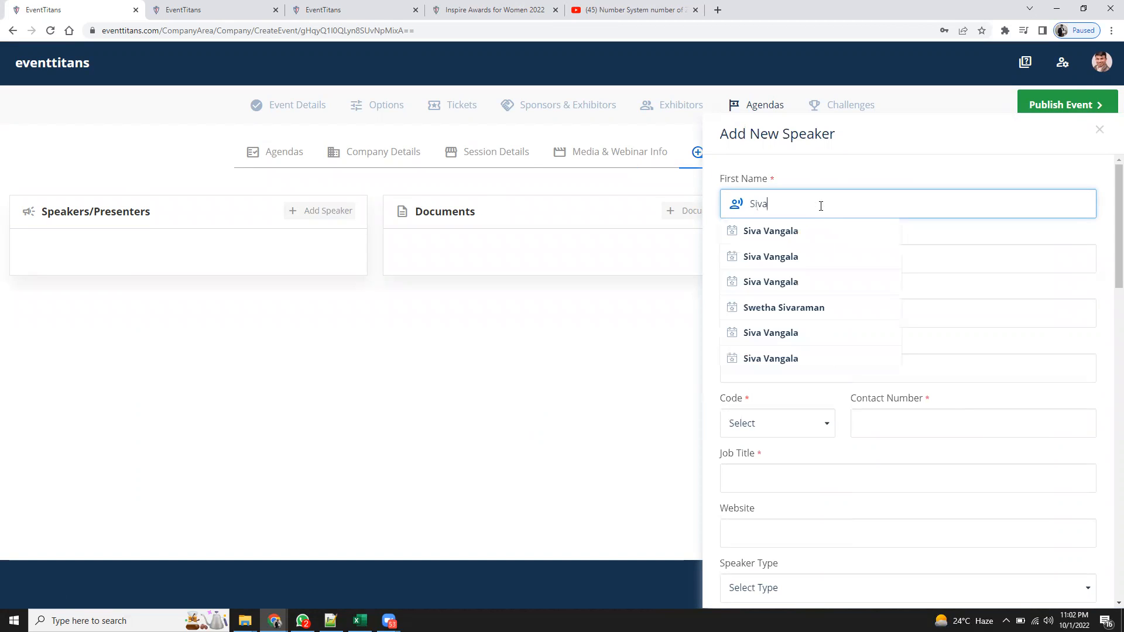
click(794, 240)
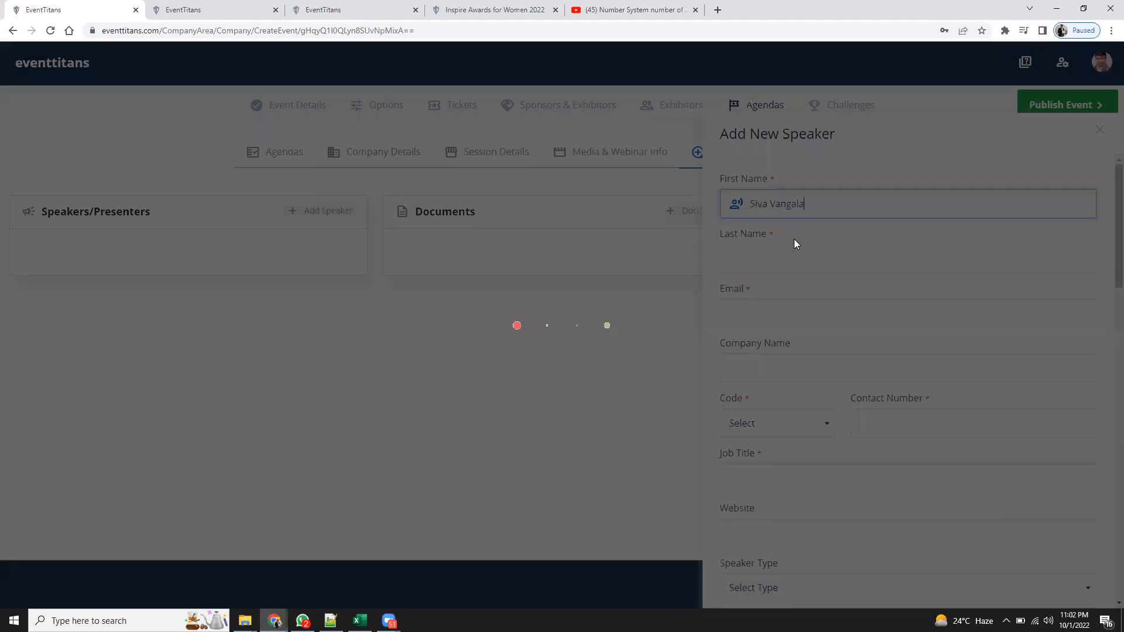
scroll(796, 244, down, 10)
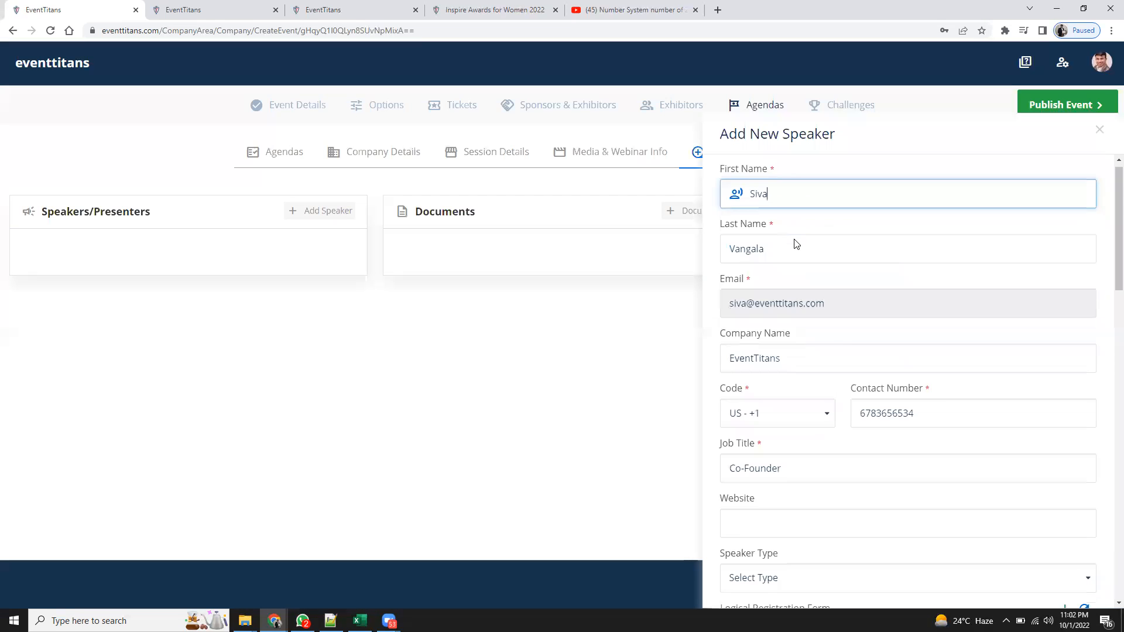
Step: Set the speaker type to Rank - 1 - Keynote Speaker
scroll(795, 240, down, 5)
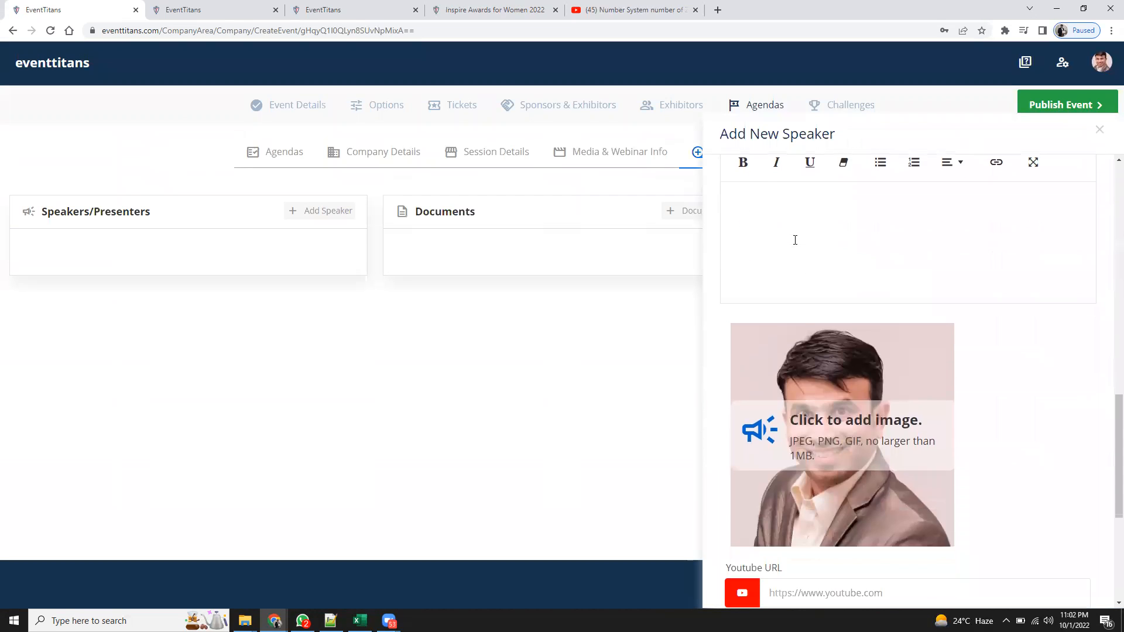
scroll(795, 240, down, 3)
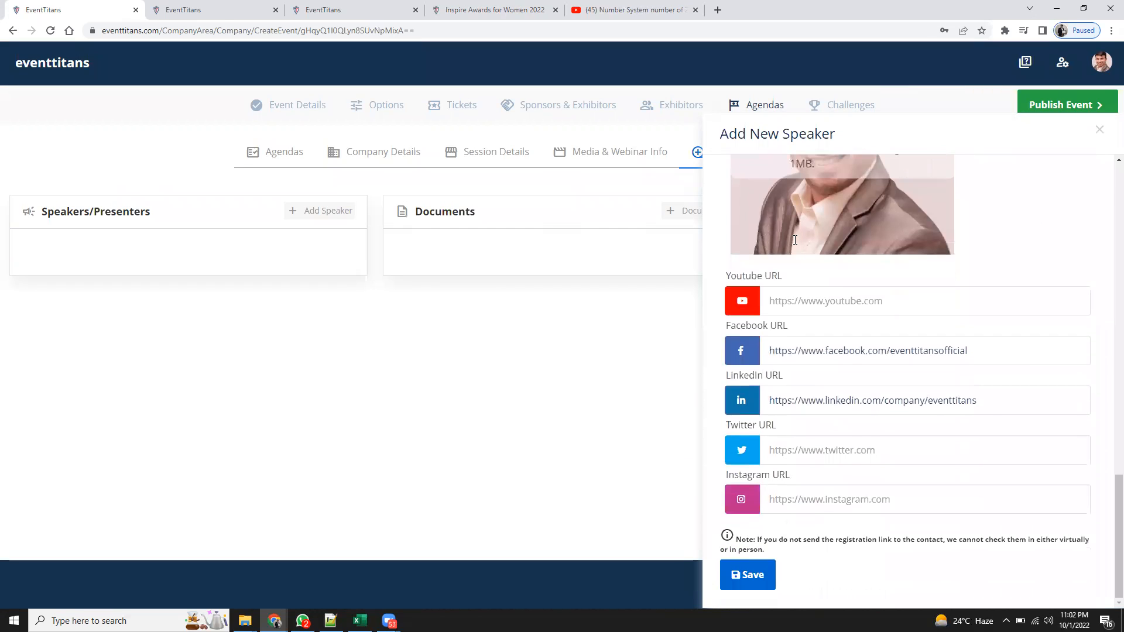
scroll(1076, 500, up, 18)
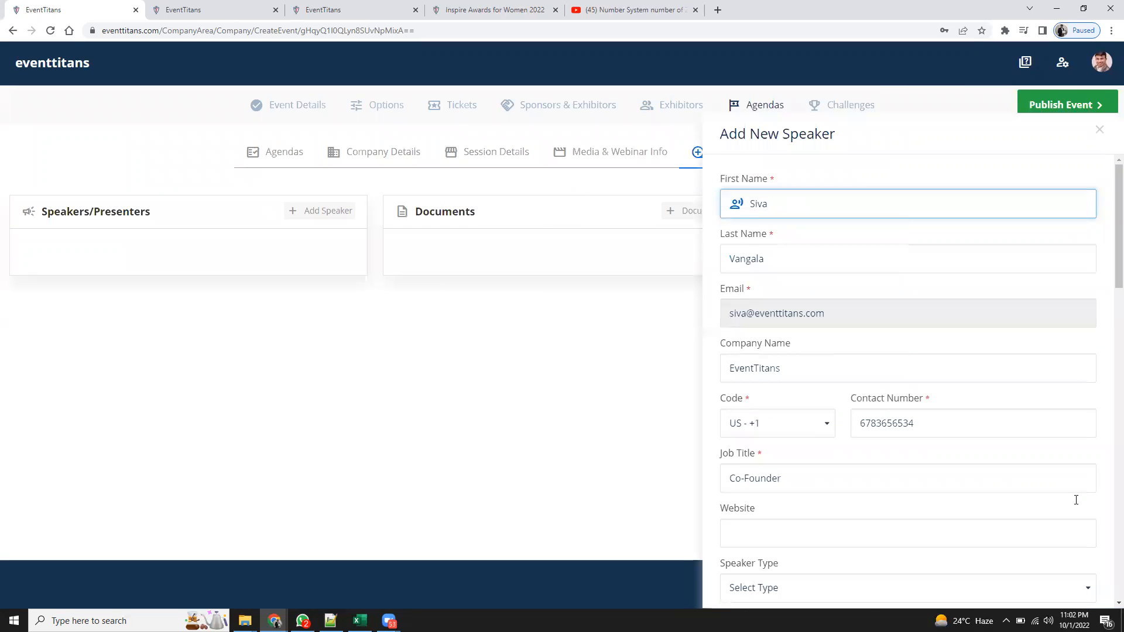
scroll(1006, 435, down, 4)
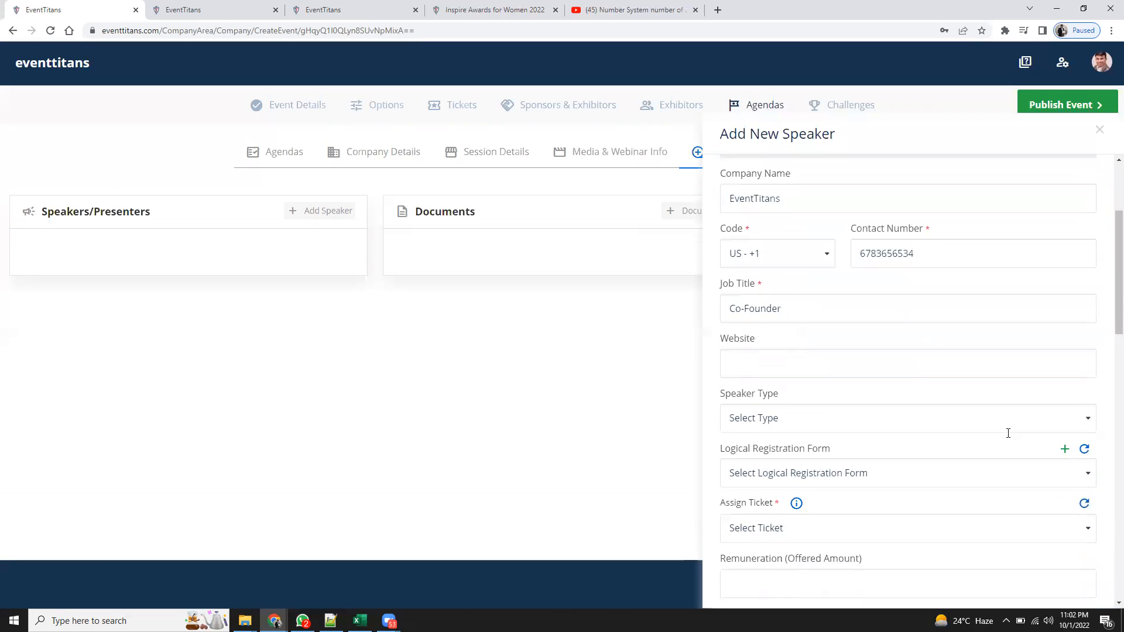
scroll(1010, 438, down, 1)
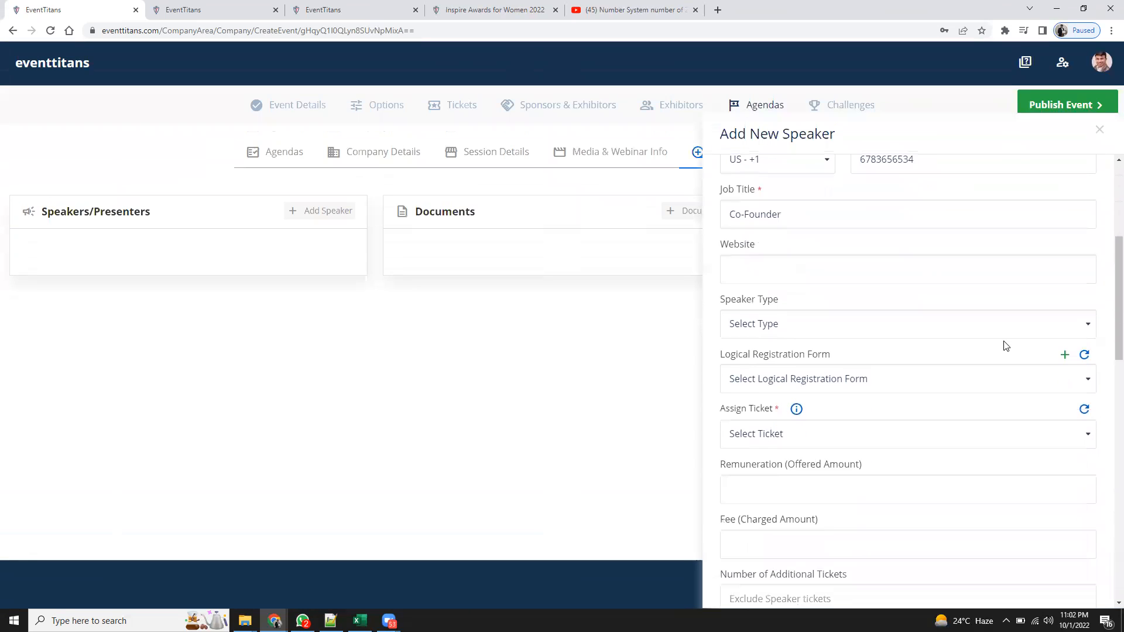
click(989, 332)
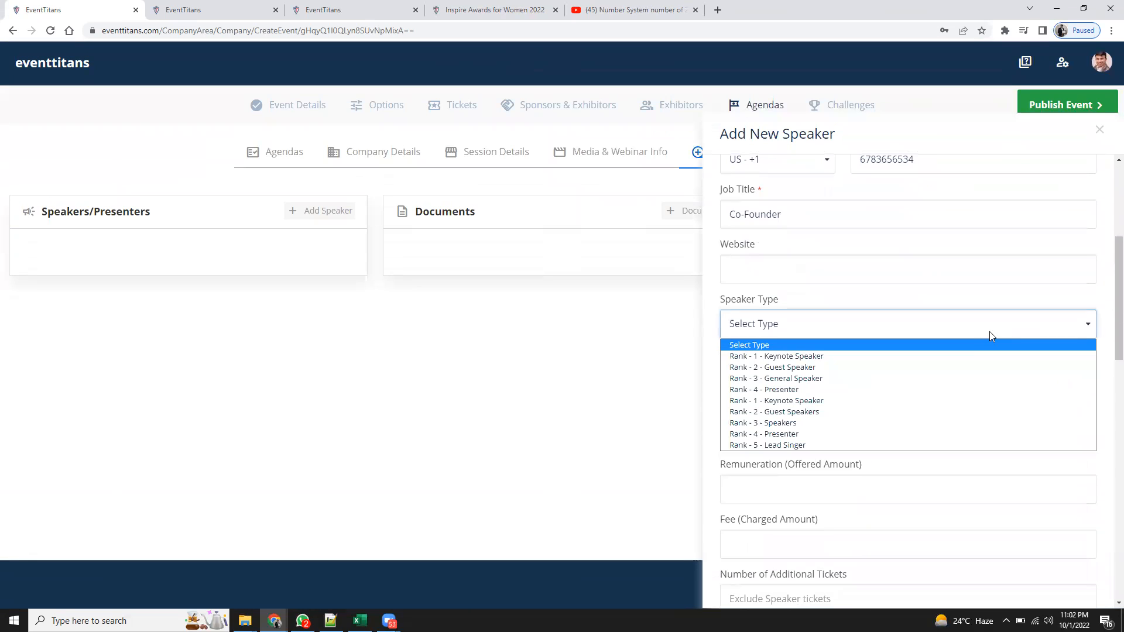
click(952, 357)
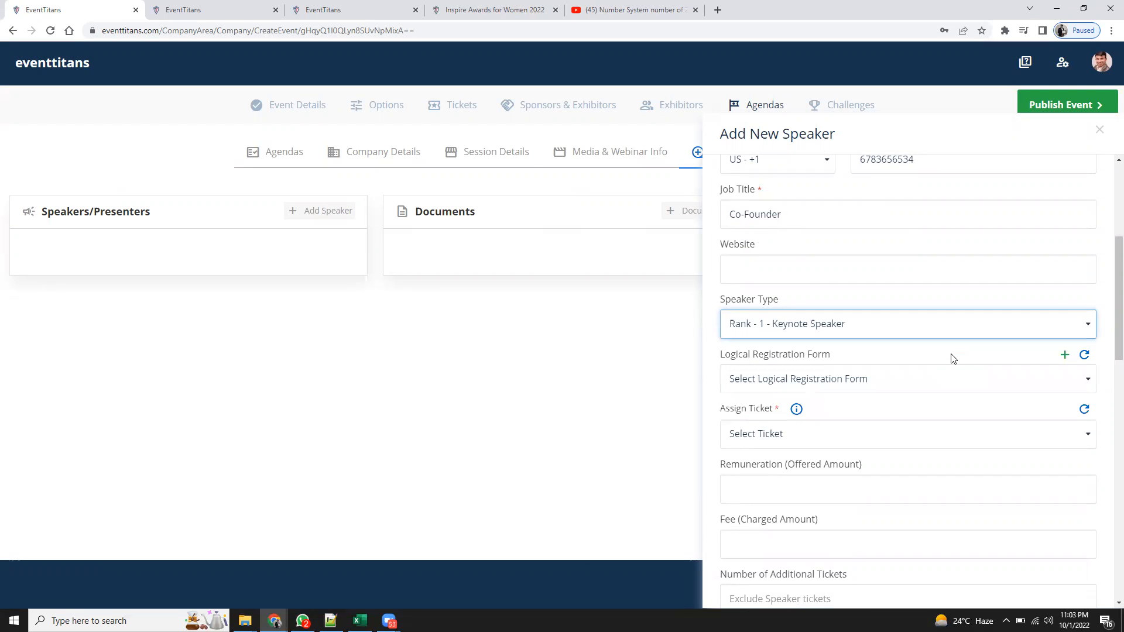
Step: Check the Logical Registration Form list but leave it unselected
scroll(952, 358, down, 1)
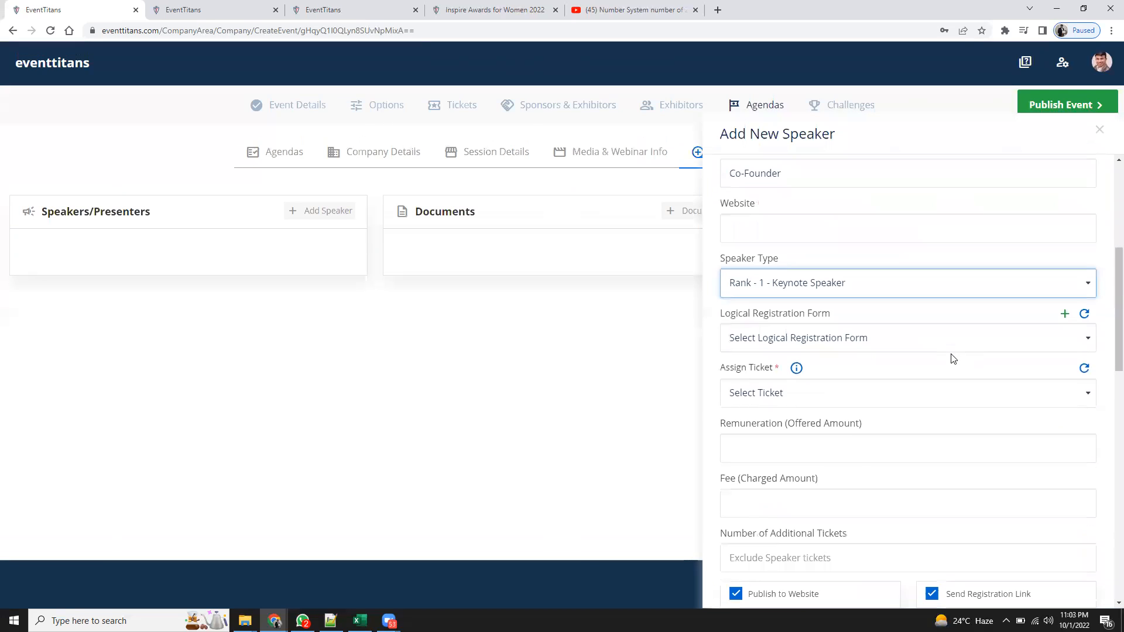
click(952, 342)
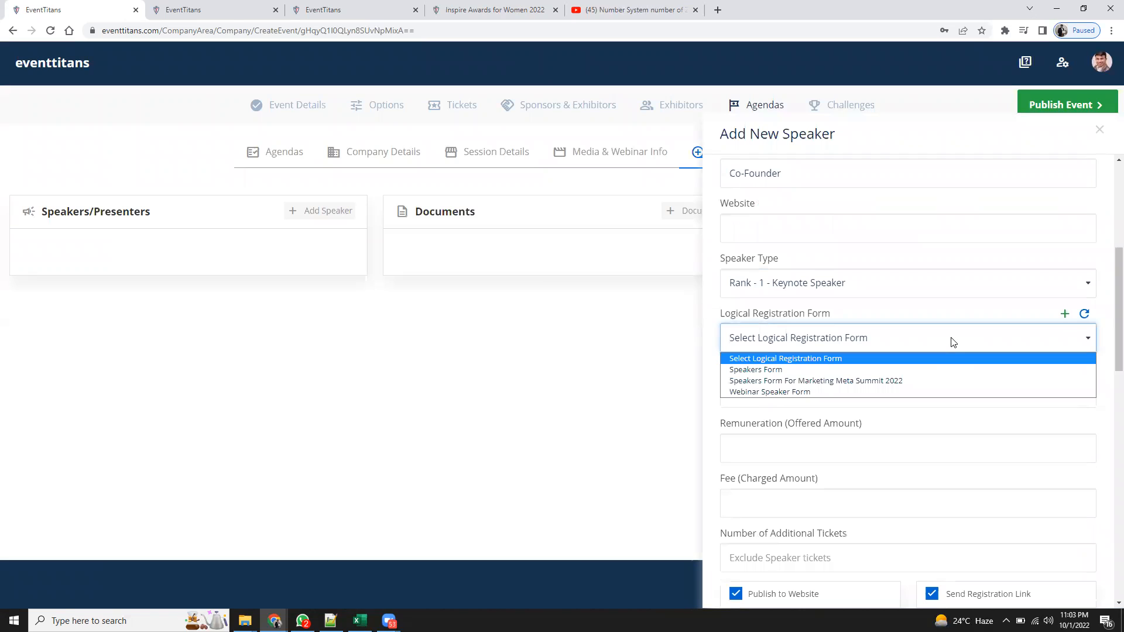
scroll(951, 342, down, 1)
click(951, 342)
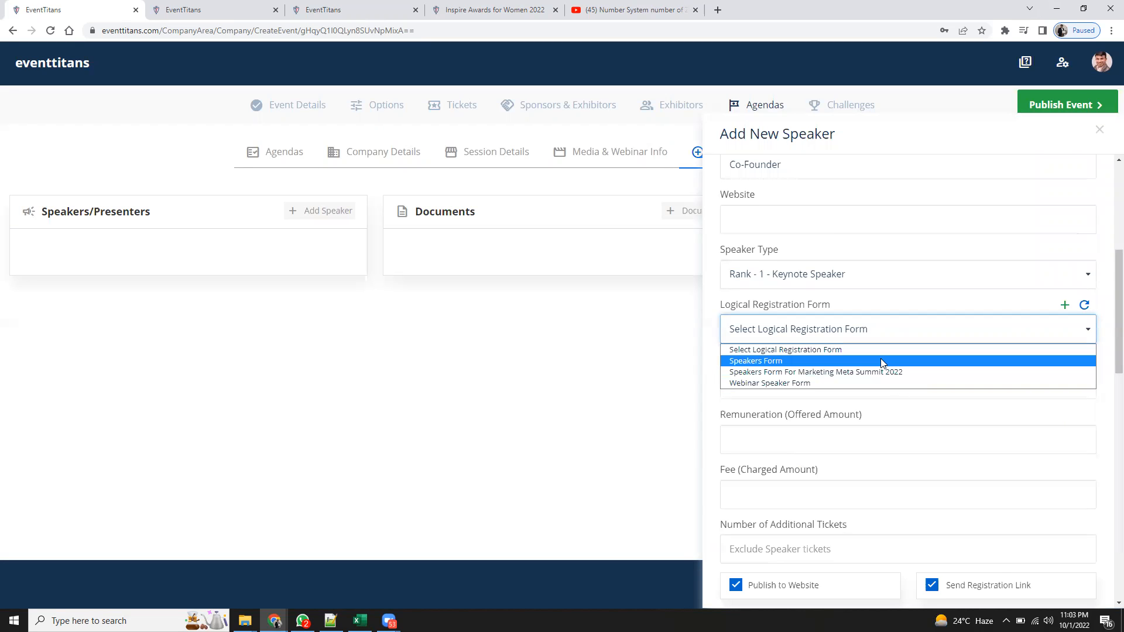
click(884, 300)
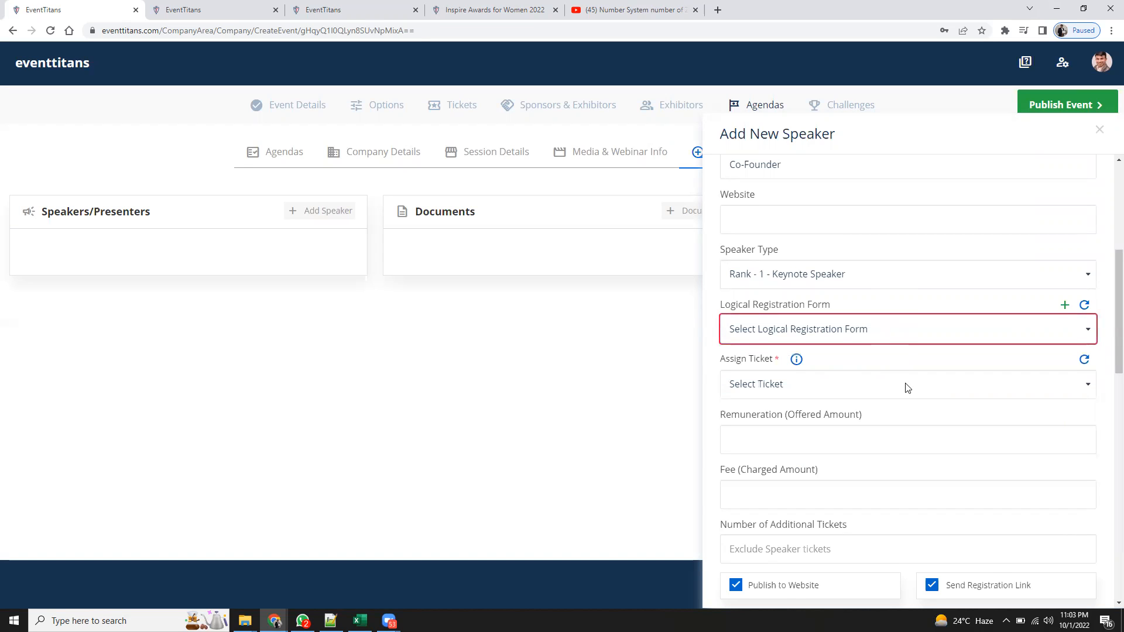
scroll(906, 388, down, 1)
click(893, 355)
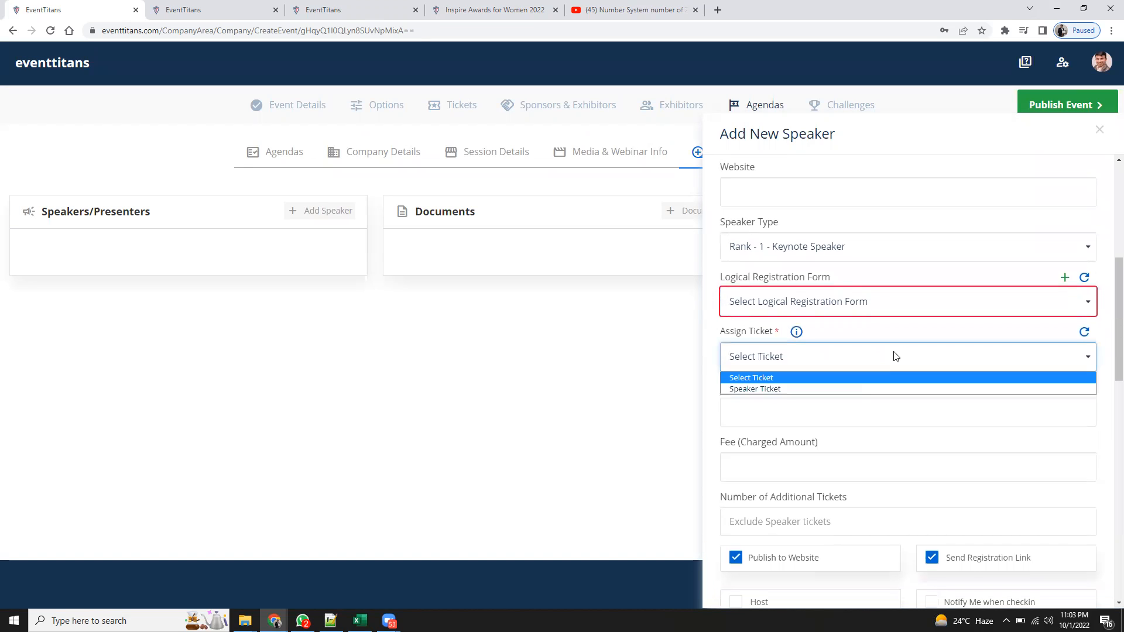
Step: Assign the Speaker Ticket to the new speaker
click(858, 389)
scroll(858, 390, down, 3)
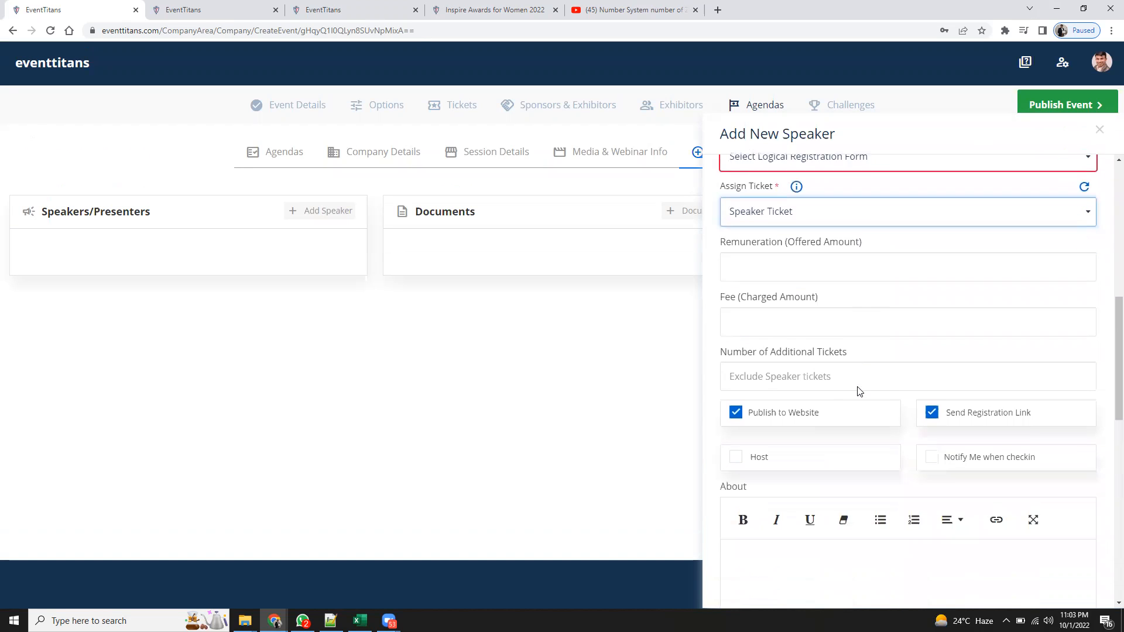
click(794, 232)
scroll(793, 255, up, 7)
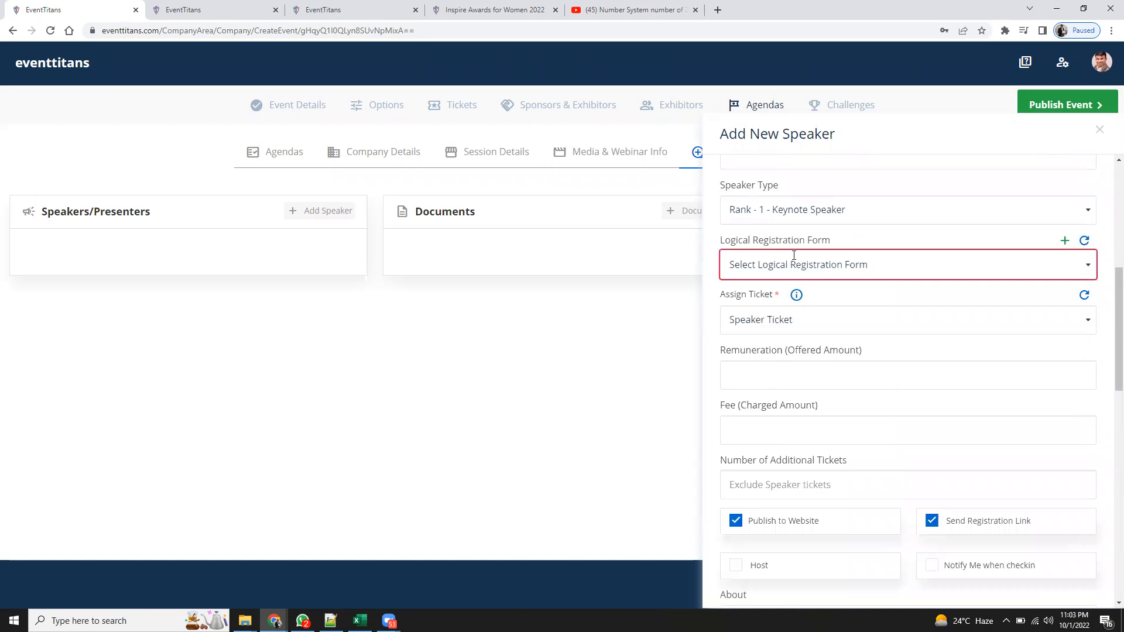
click(771, 435)
scroll(770, 435, up, 2)
scroll(769, 435, down, 15)
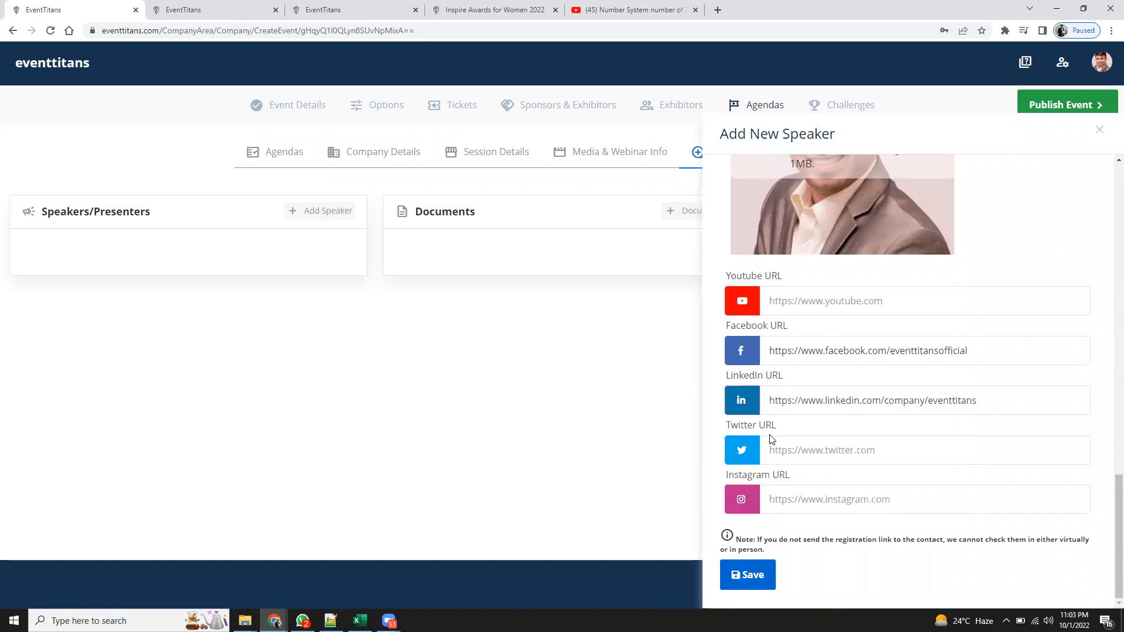
scroll(771, 437, up, 8)
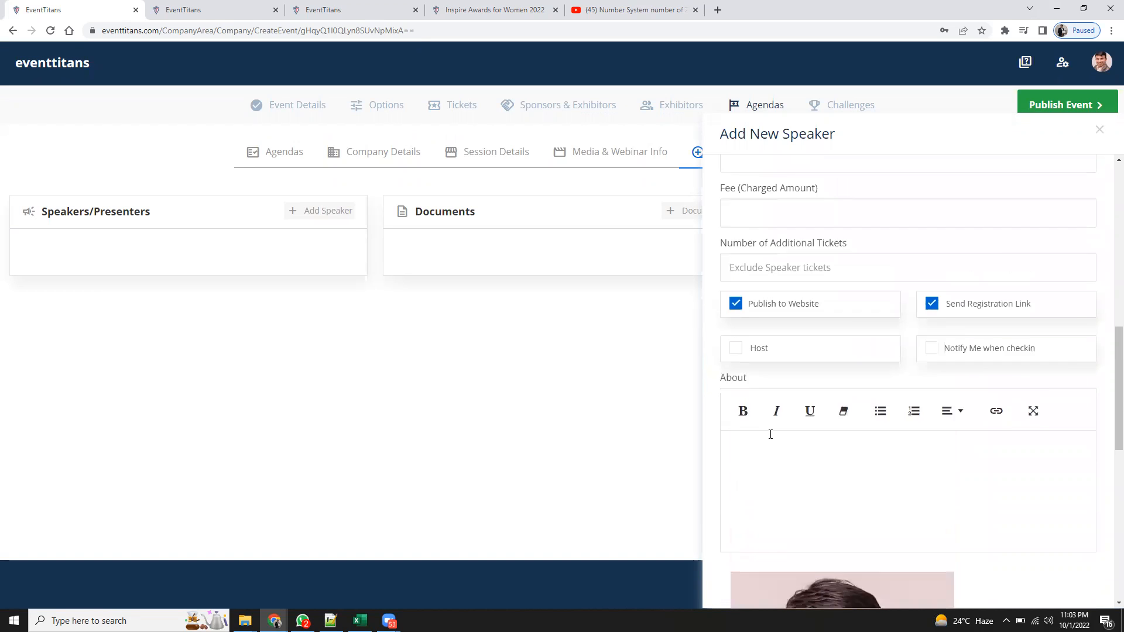
scroll(770, 434, up, 2)
Step: Try 5000 remuneration and a 2000 fee, then clear both fields
click(768, 283)
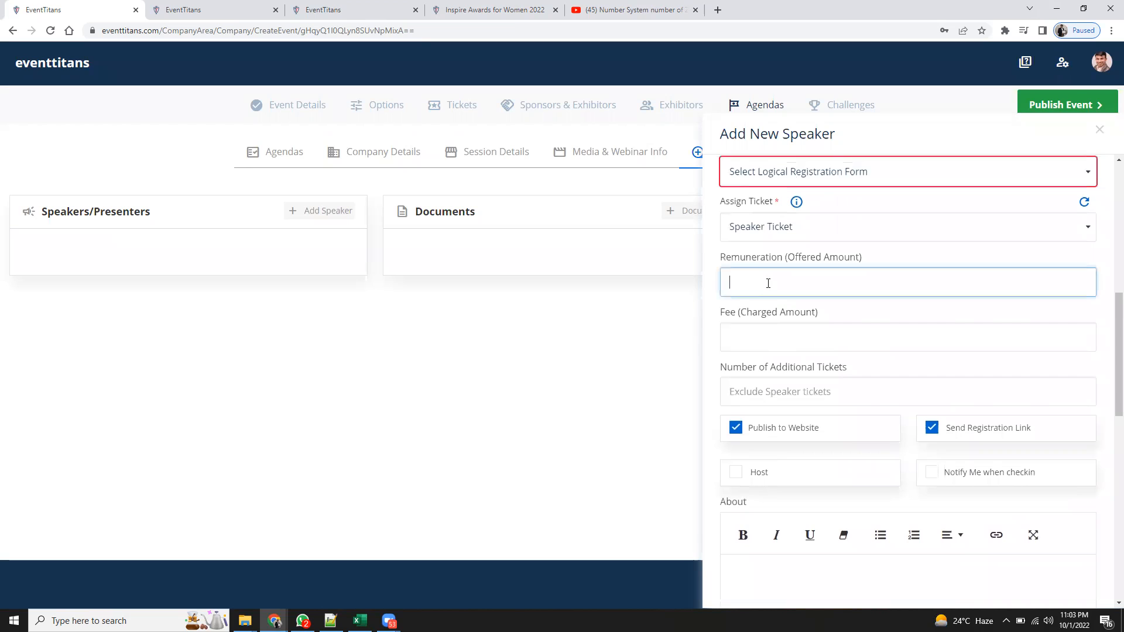
text(5000)
click(777, 332)
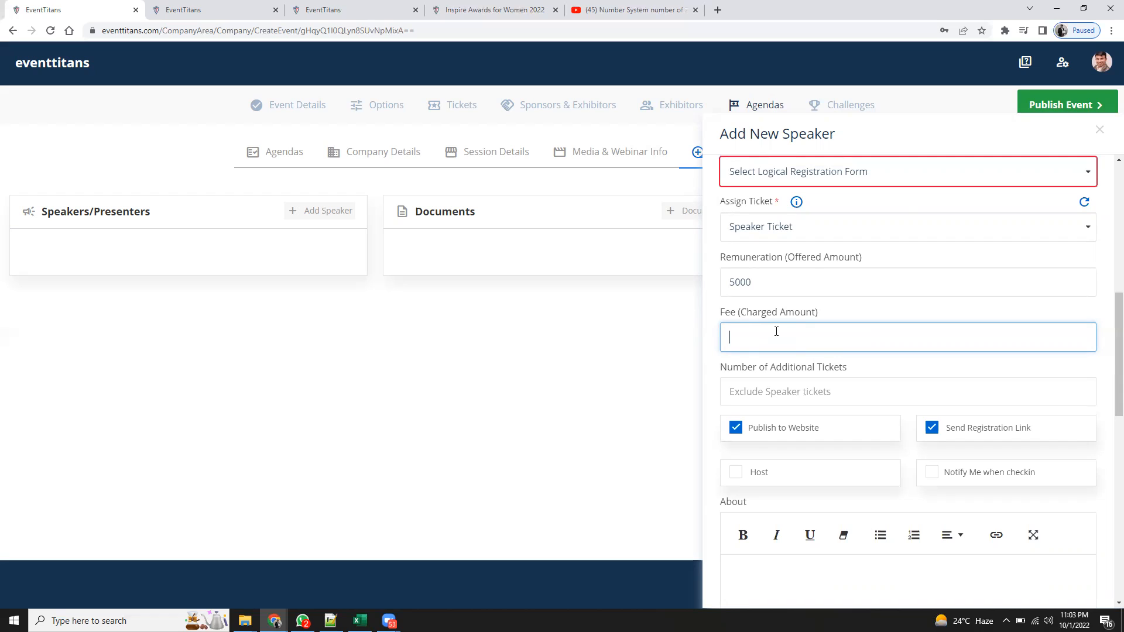
text(2000)
double_click(776, 332)
key(BackSpace)
double_click(761, 281)
key(BackSpace)
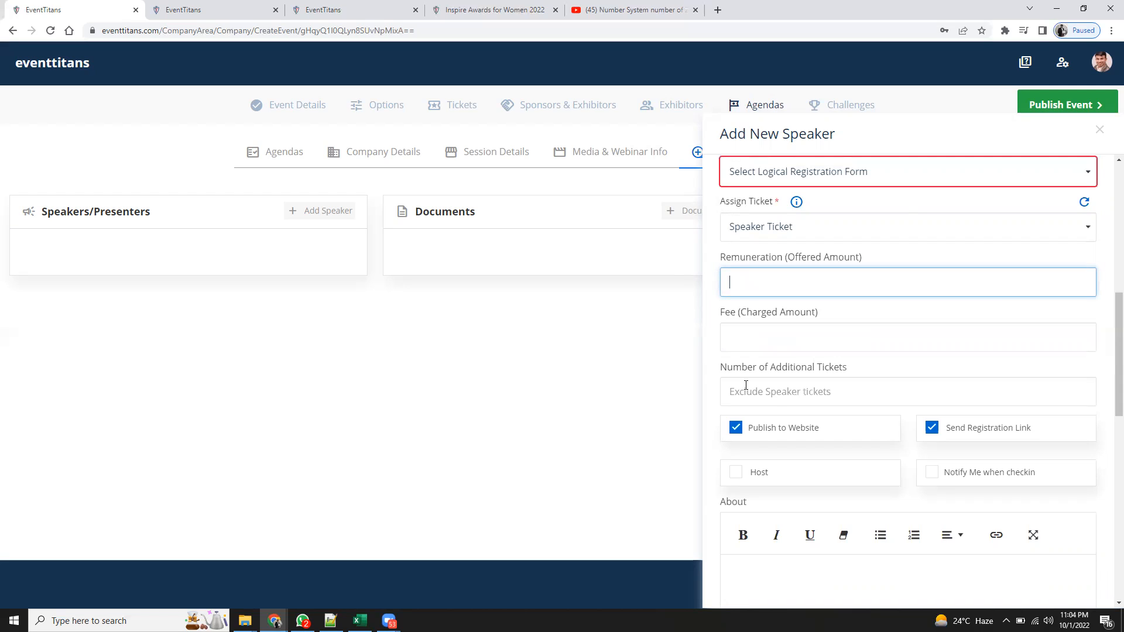
Step: Set the Number of Additional Tickets to 10
click(744, 383)
drag(716, 367, 850, 374)
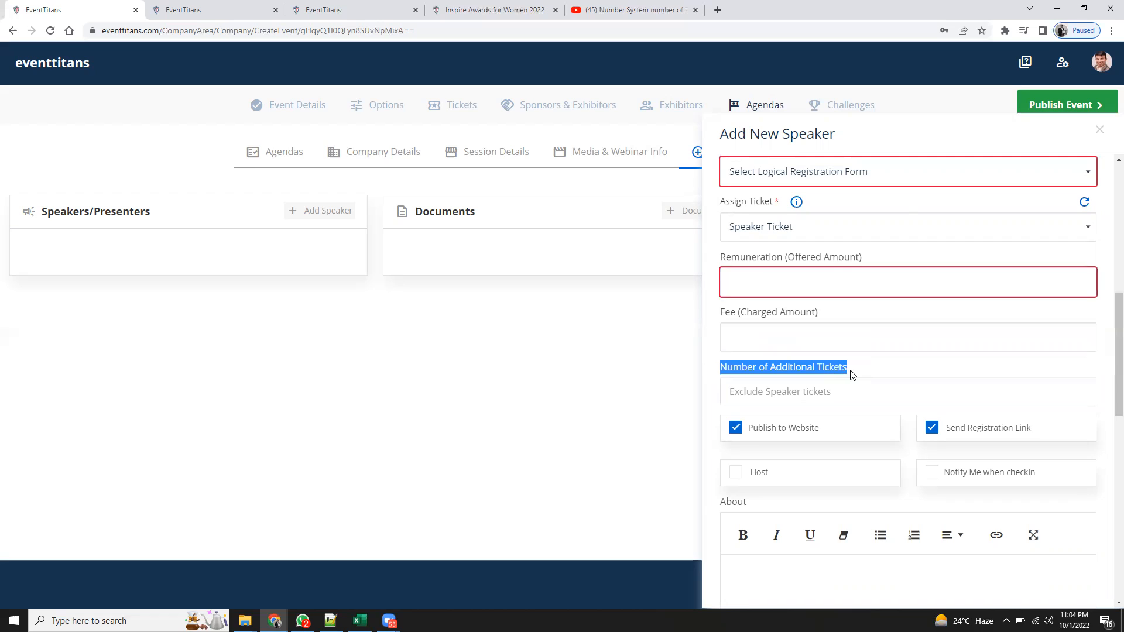
click(834, 390)
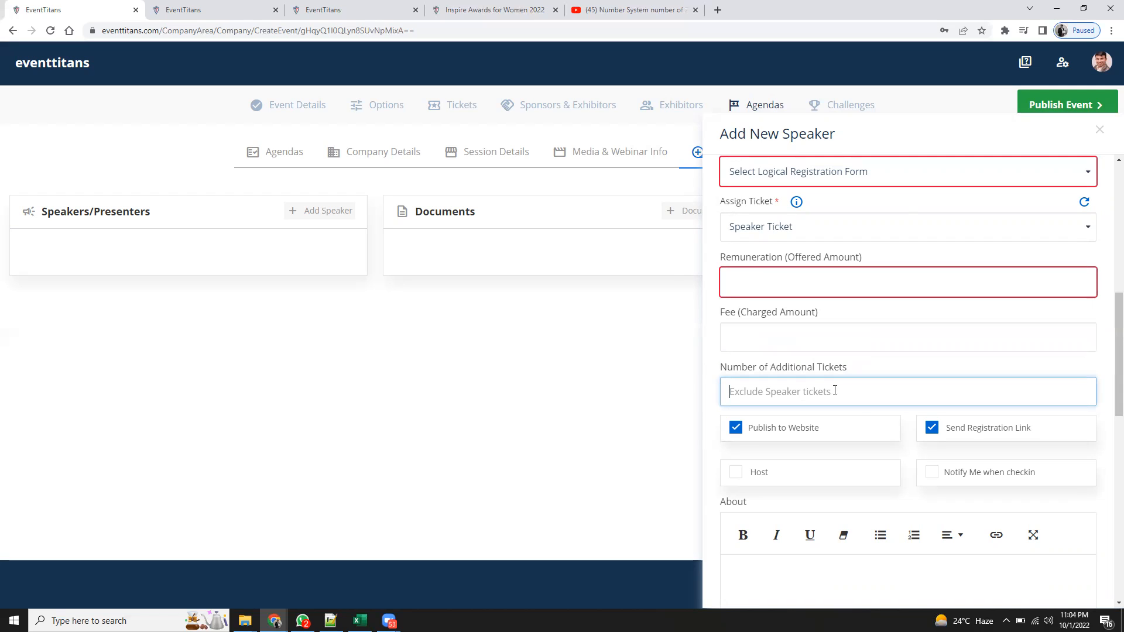
text(10)
scroll(835, 391, down, 3)
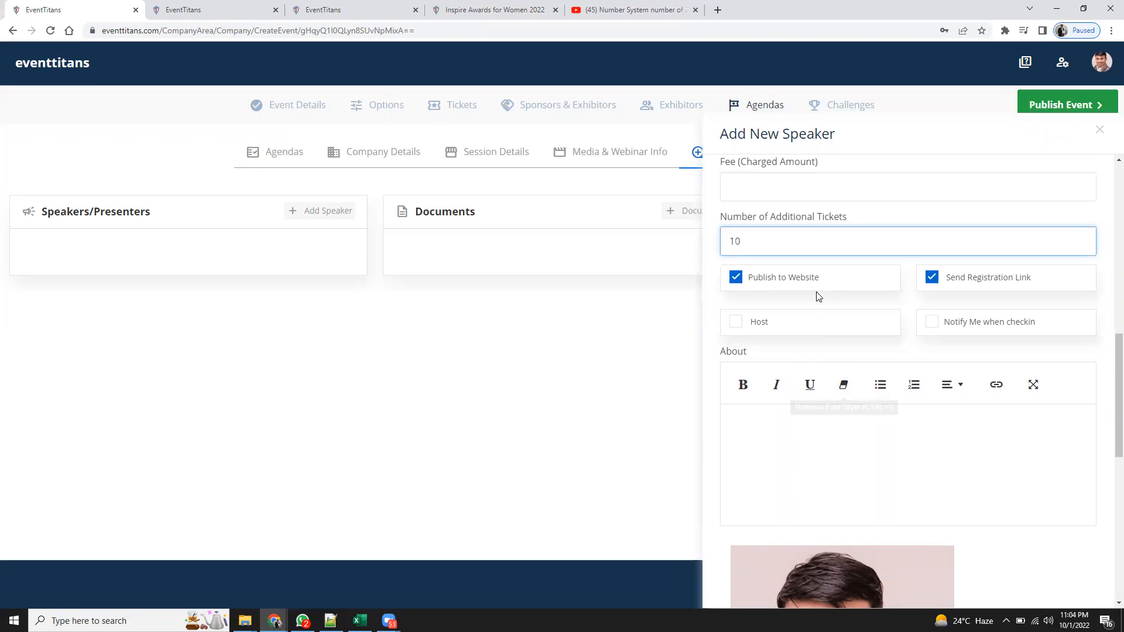
click(806, 308)
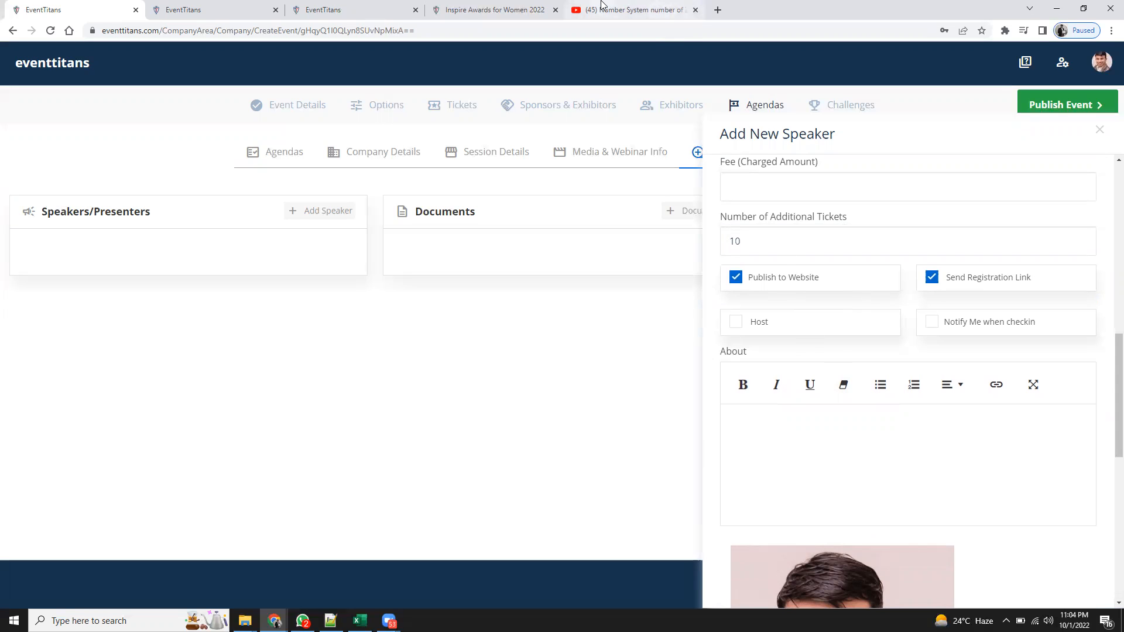
click(522, 9)
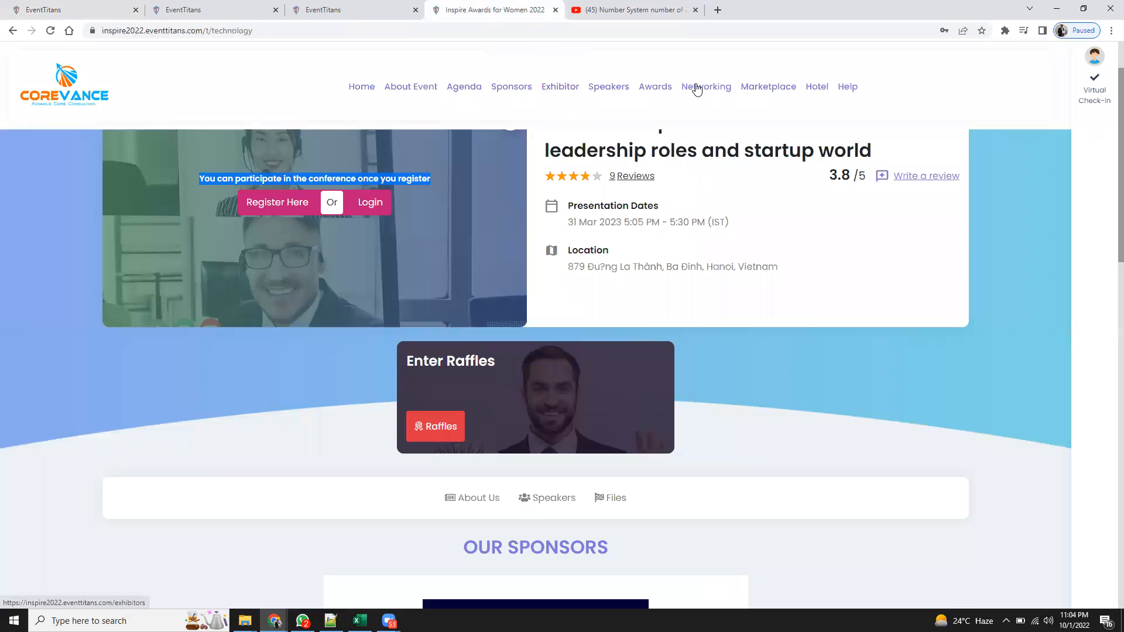
Step: Browse the public Inspire Awards event's Speakers page
click(609, 87)
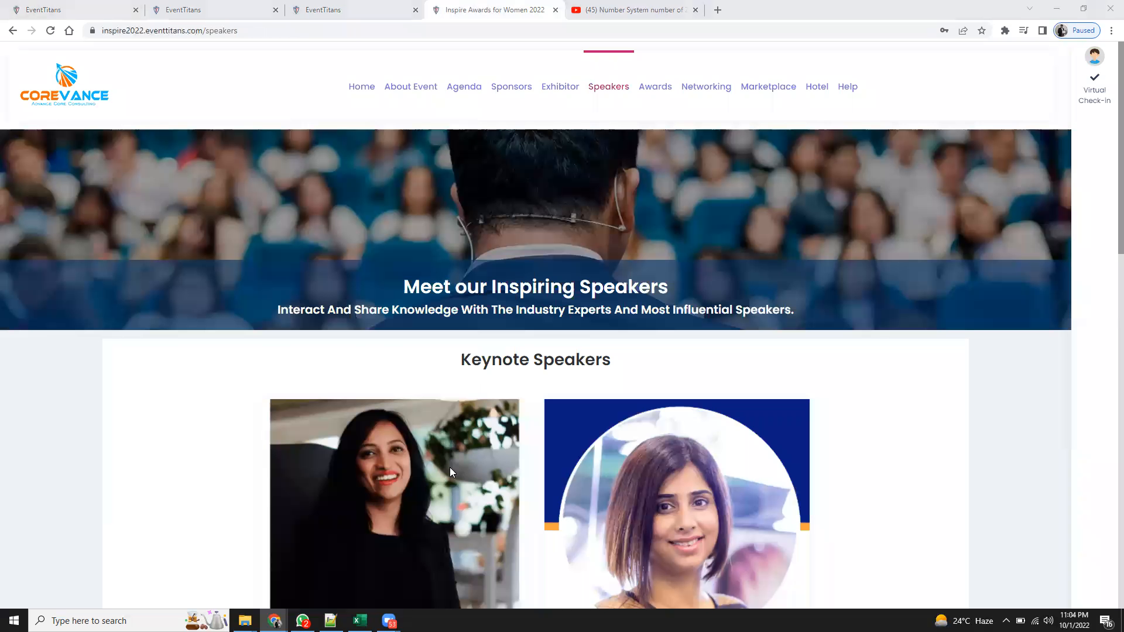
scroll(443, 457, down, 10)
scroll(443, 457, up, 6)
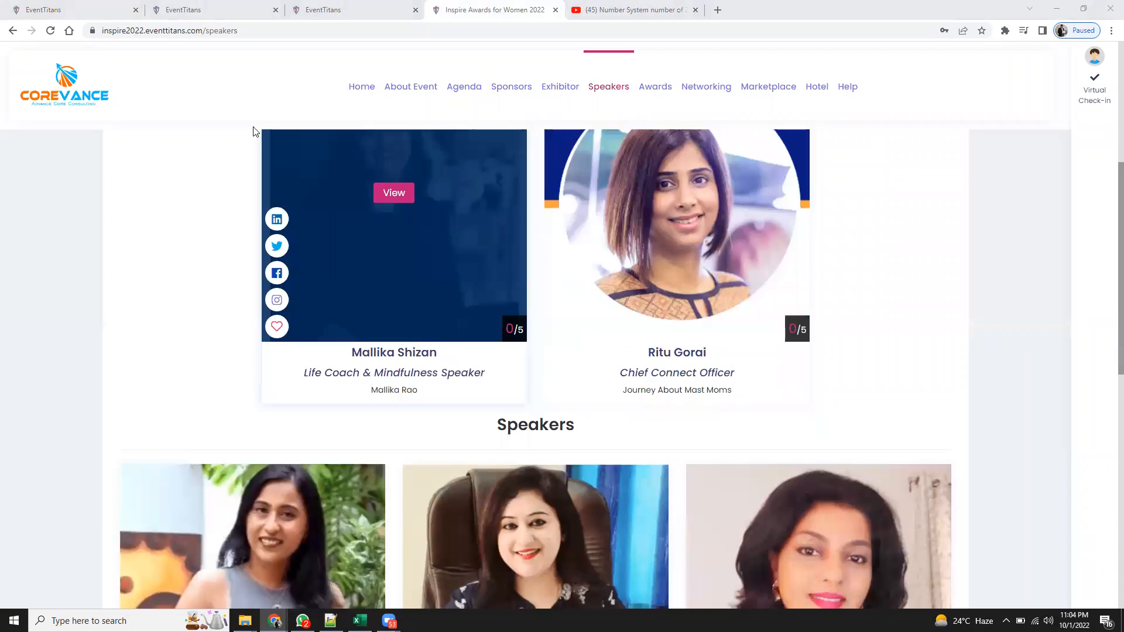
key(ctrl+1)
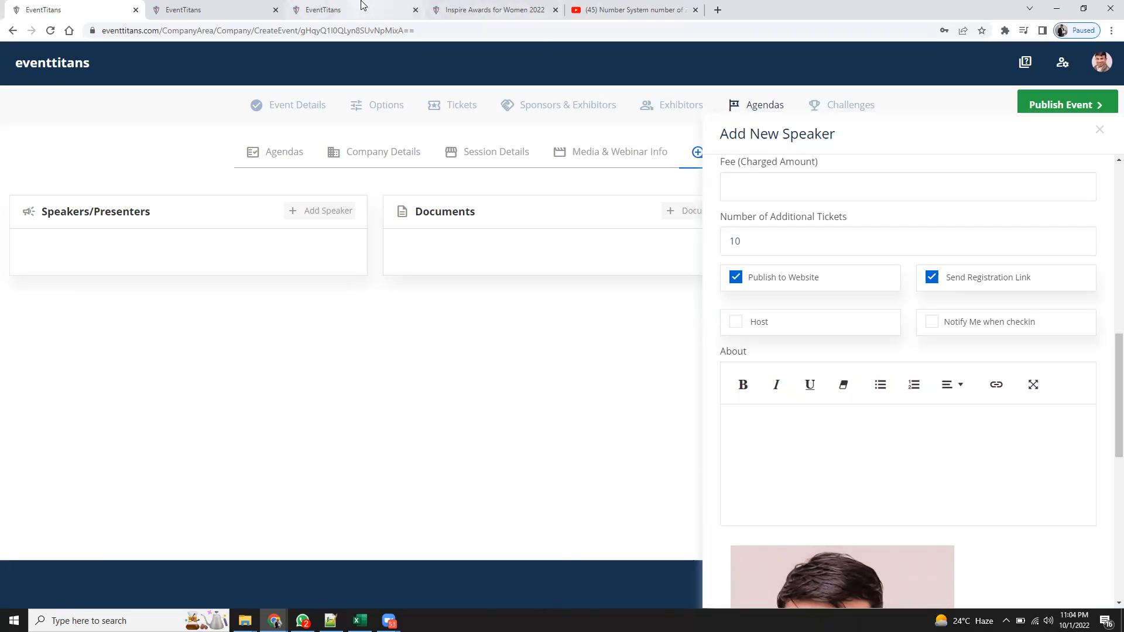
click(456, 9)
scroll(680, 251, up, 4)
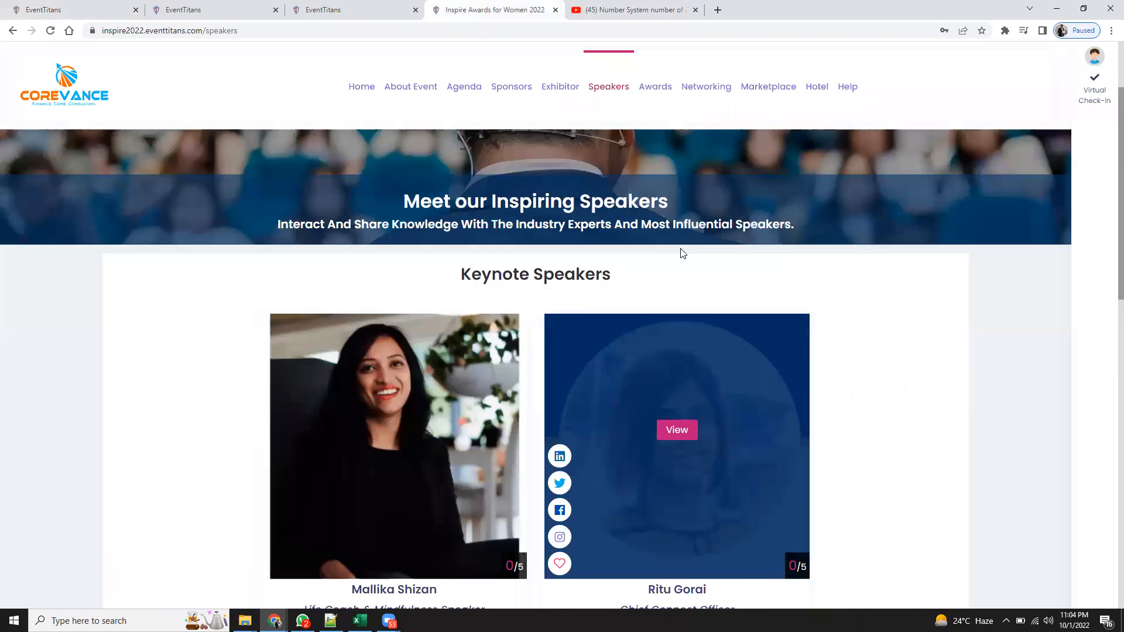
scroll(681, 253, down, 3)
Step: View a keynote speaker's profile, then return to the Add New Speaker form
click(675, 290)
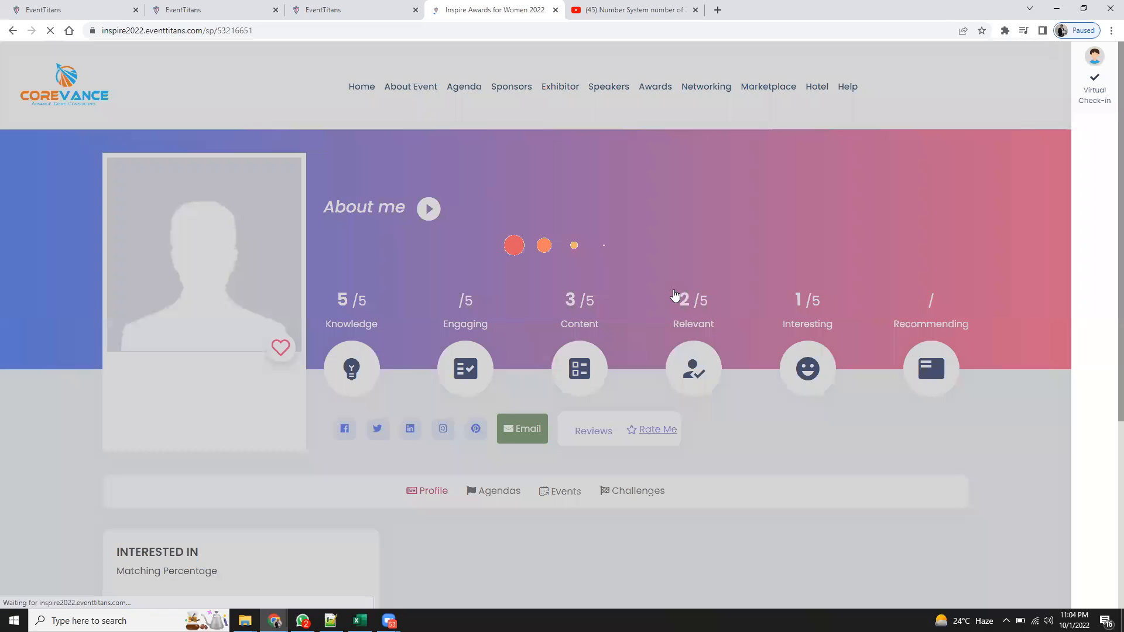
scroll(673, 296, down, 3)
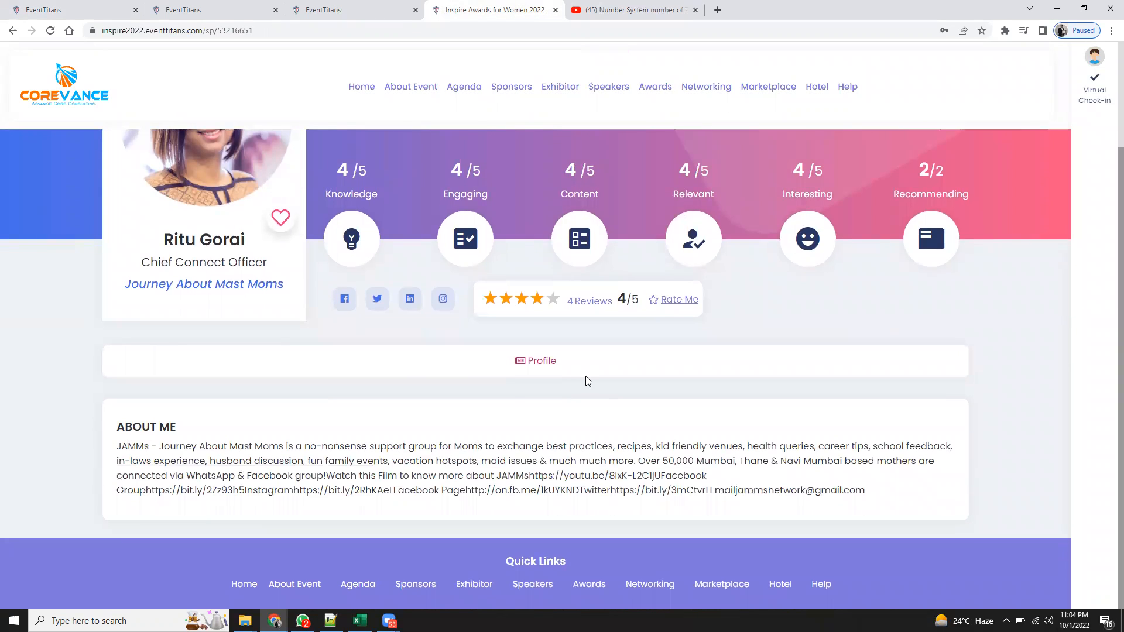
scroll(571, 333, up, 1)
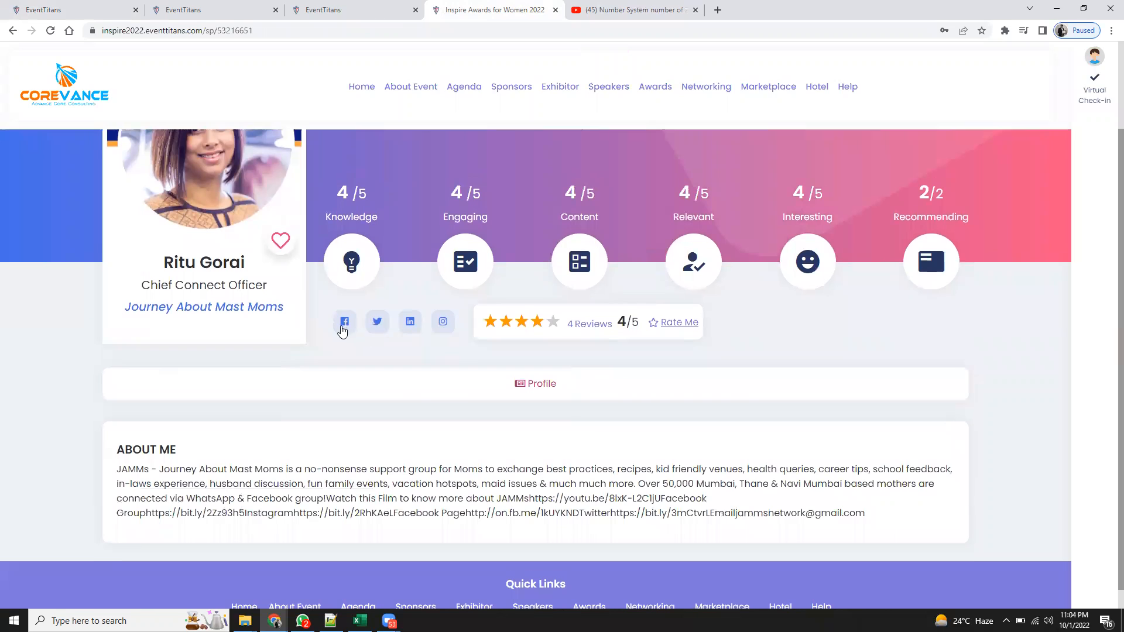
click(15, 7)
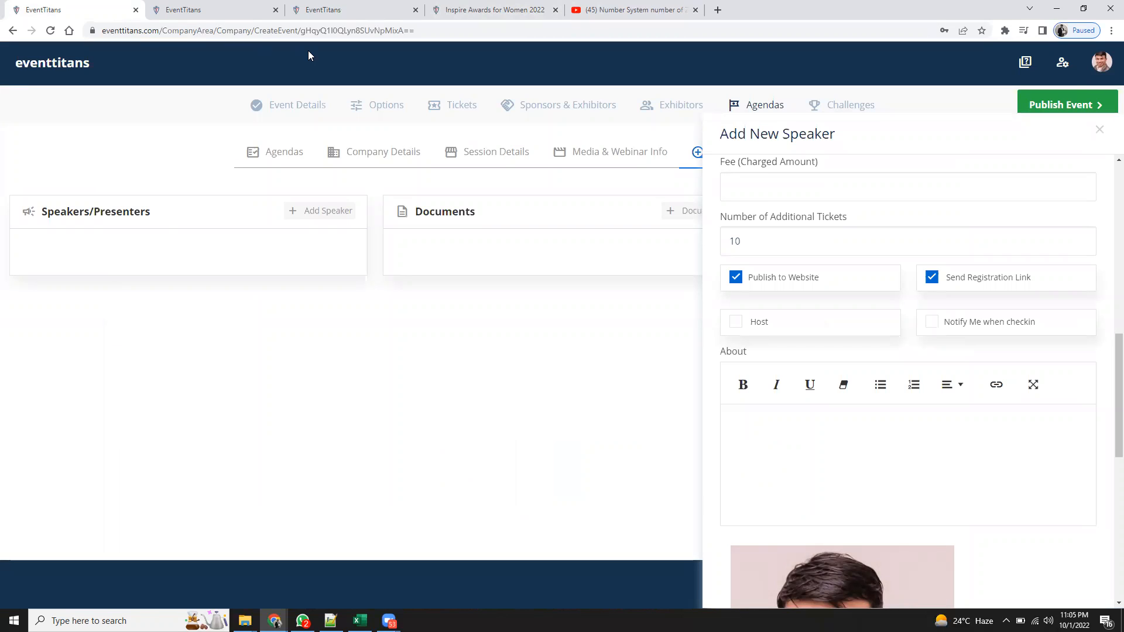
click(736, 328)
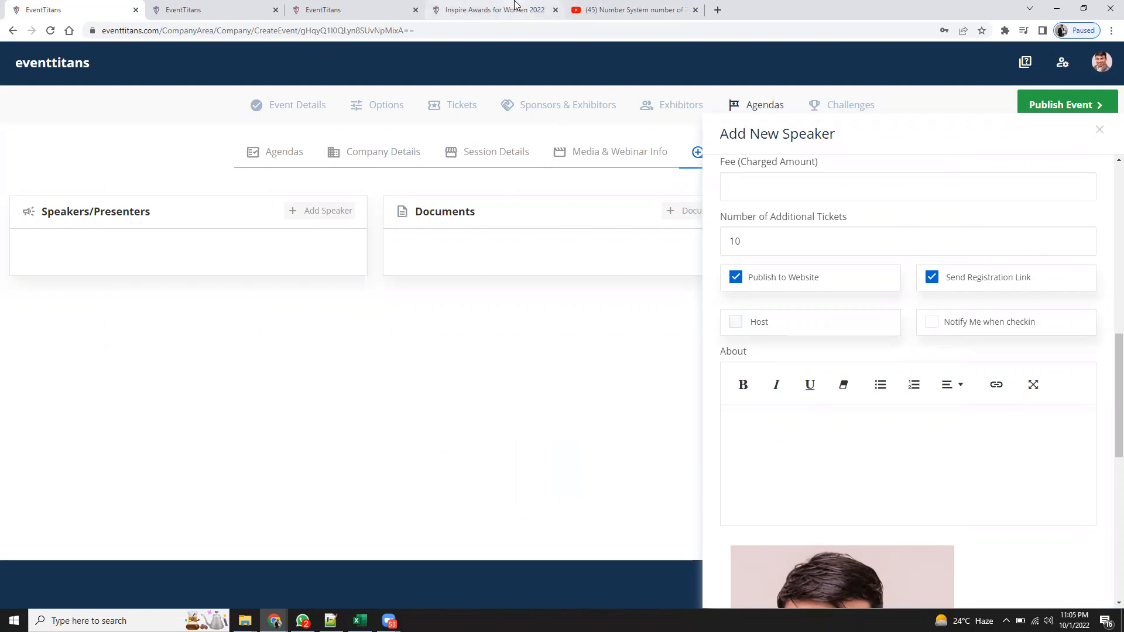
Step: Open the Panel 1 session from the event agenda and review its speakers
click(495, 10)
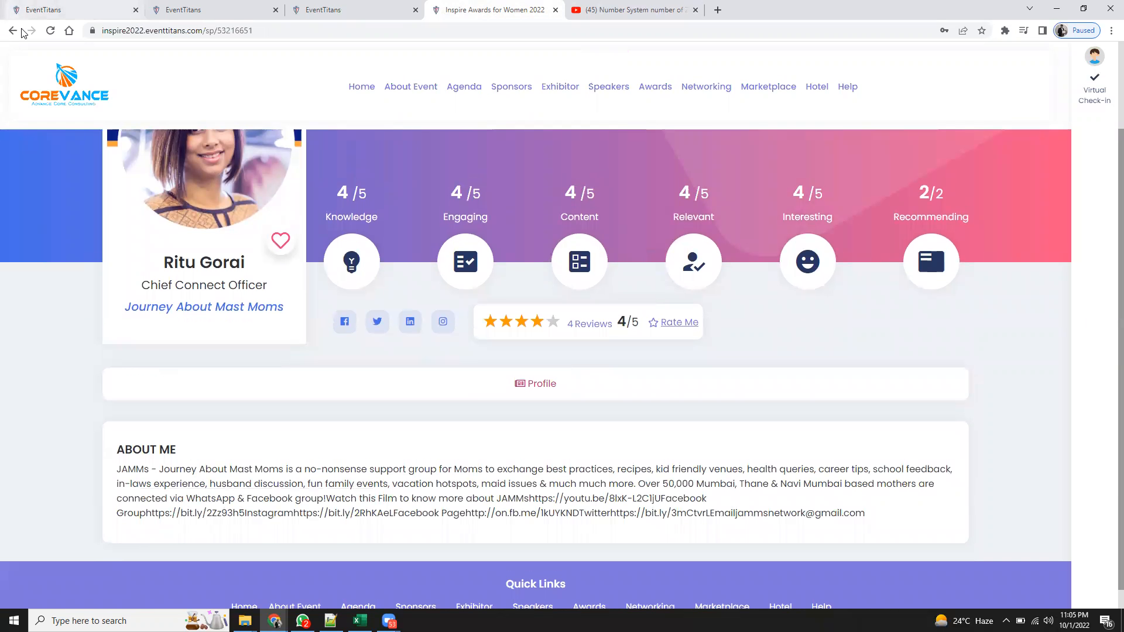
click(448, 93)
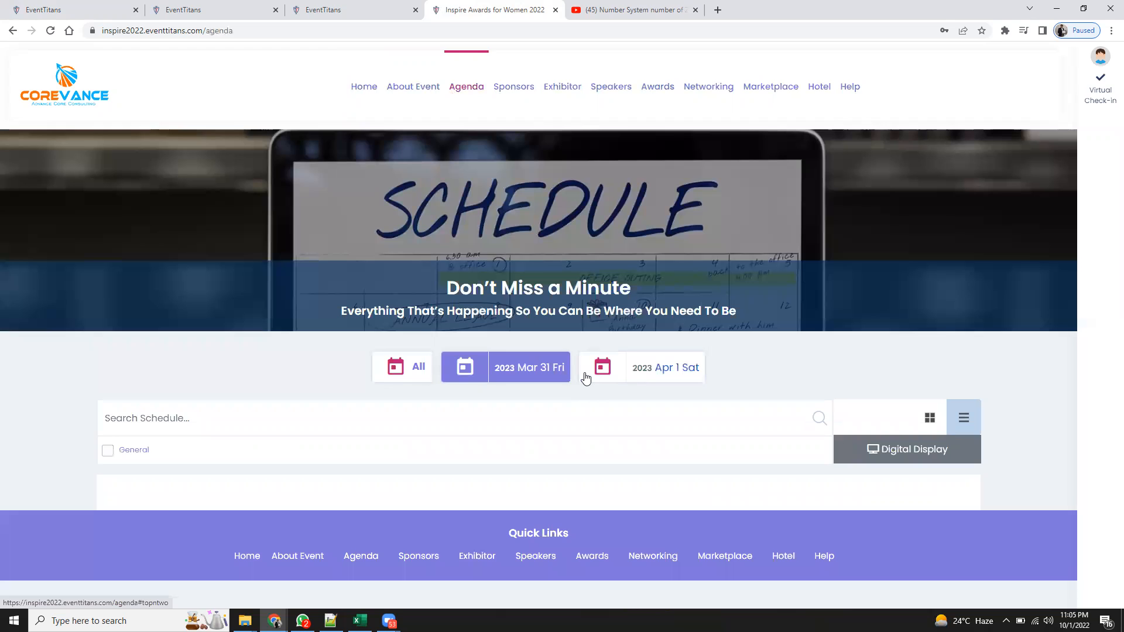
scroll(586, 376, down, 5)
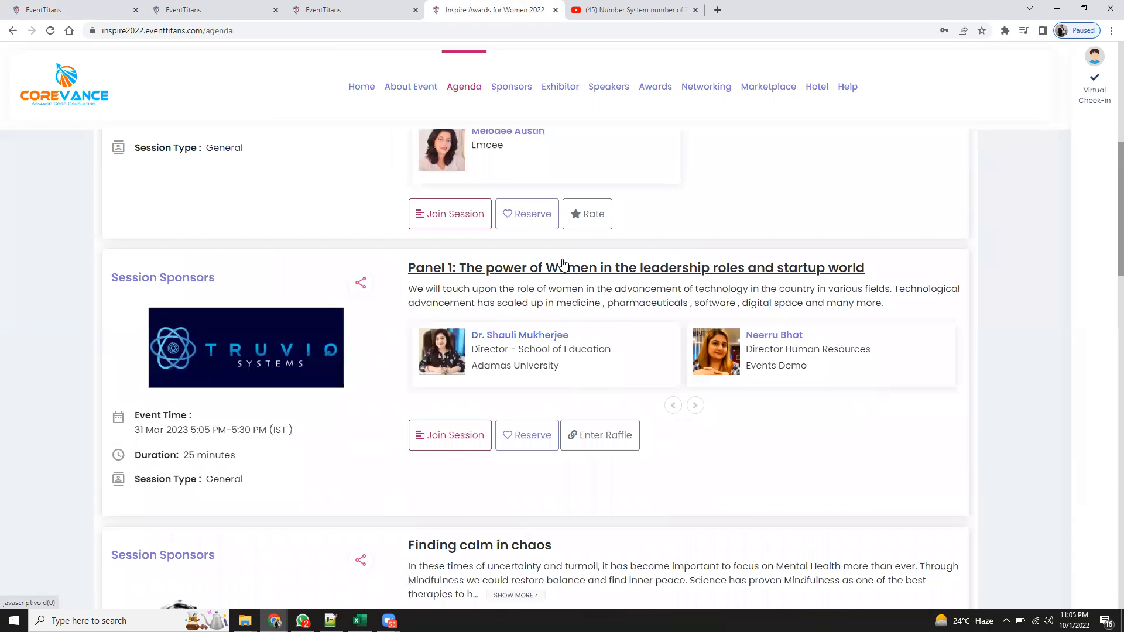
click(563, 265)
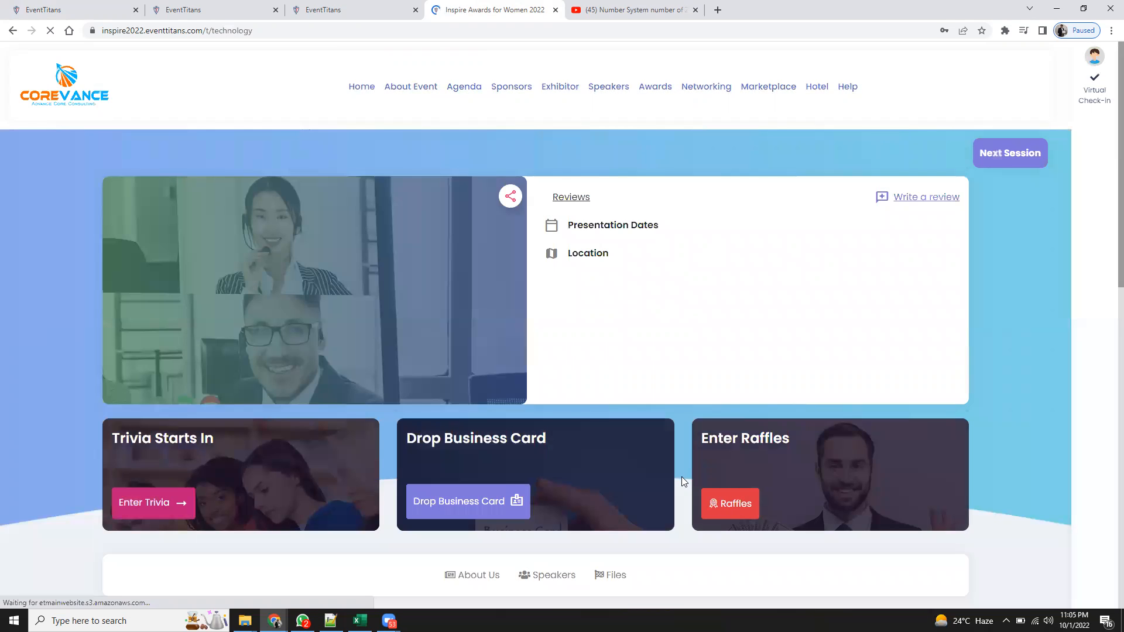
scroll(681, 476, down, 15)
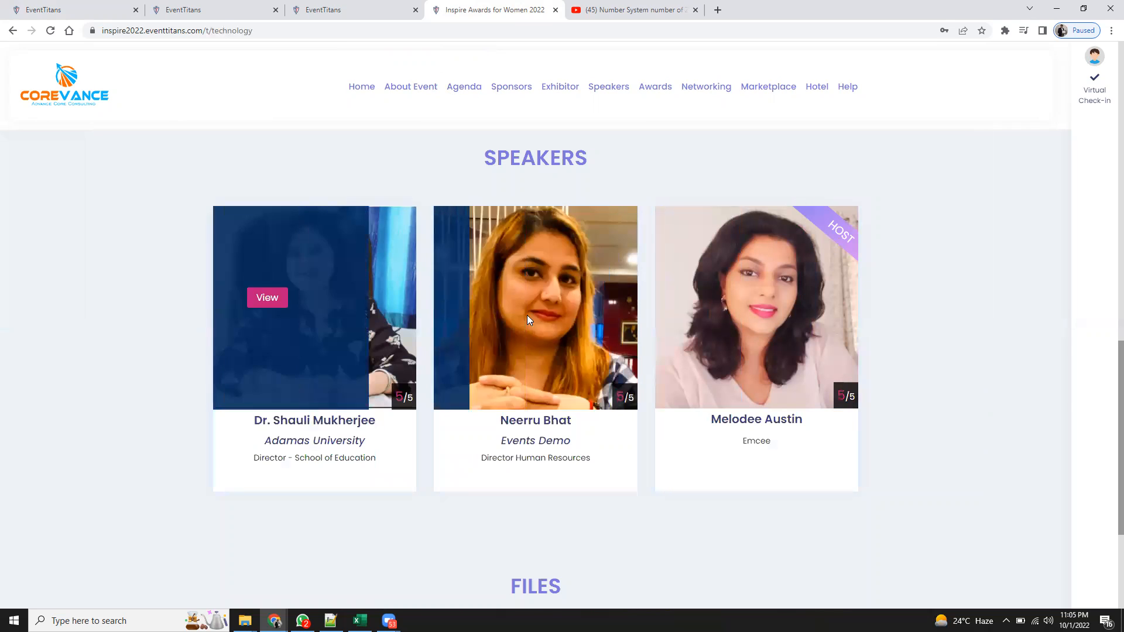
Step: Save the new EventTitans Co-Founder speaker from the Add New Speaker form
click(3, 4)
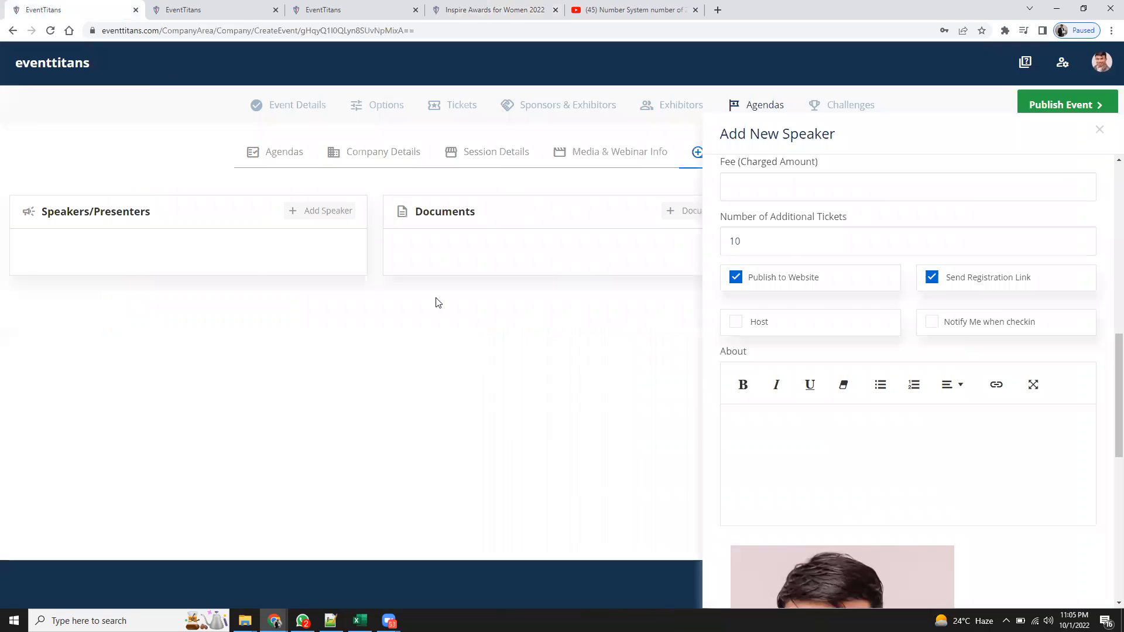
drag(1049, 327, 931, 322)
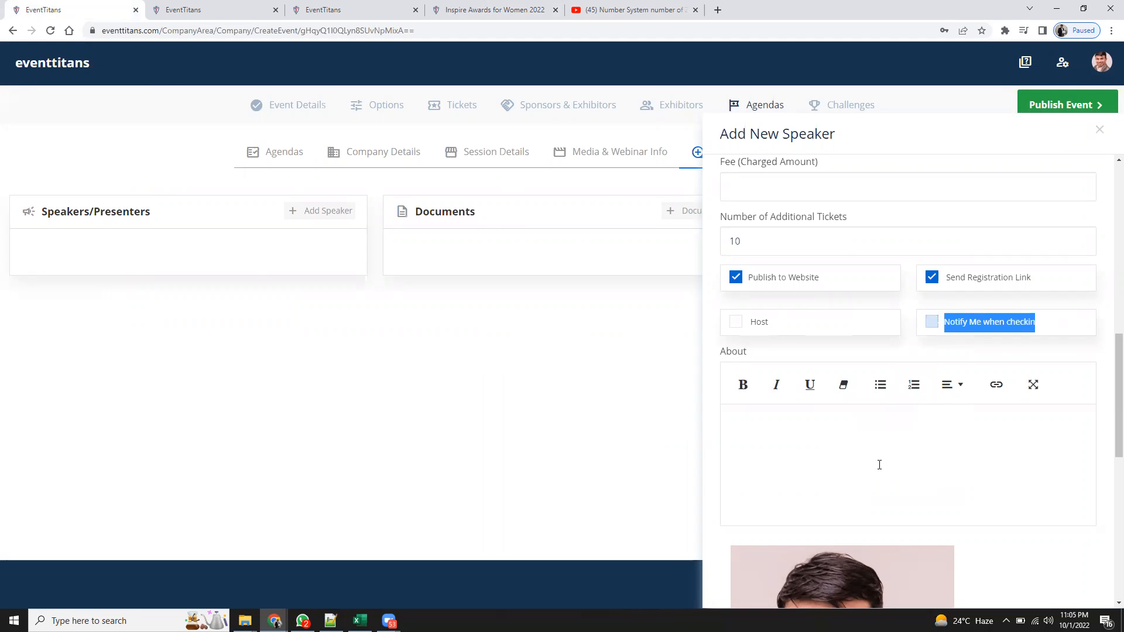
click(878, 472)
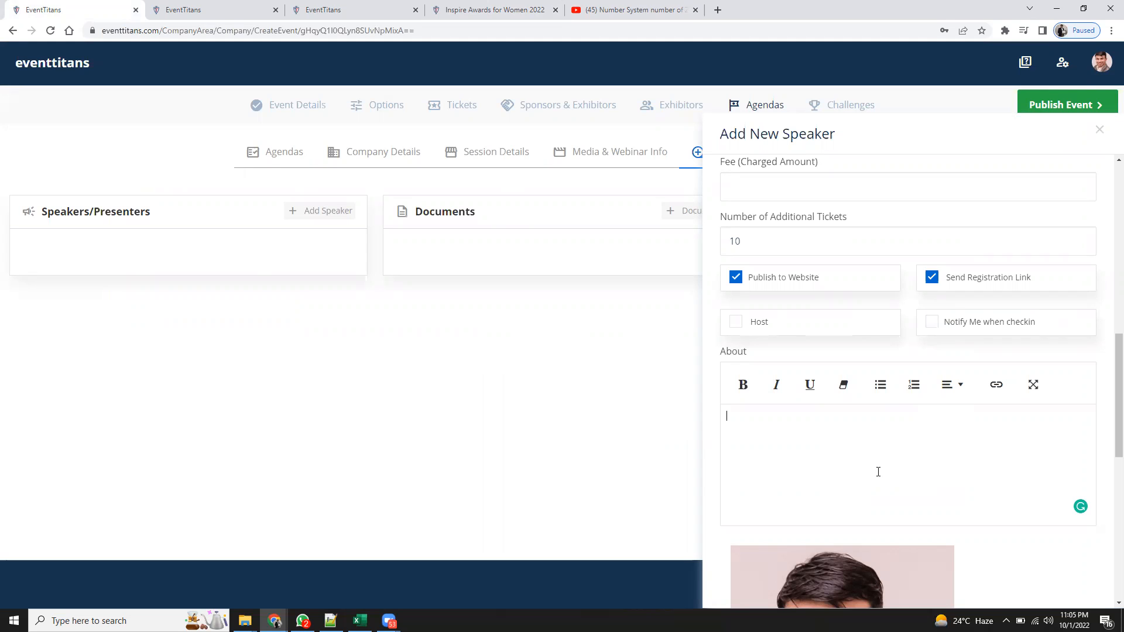
scroll(878, 471, down, 6)
scroll(878, 475, up, 5)
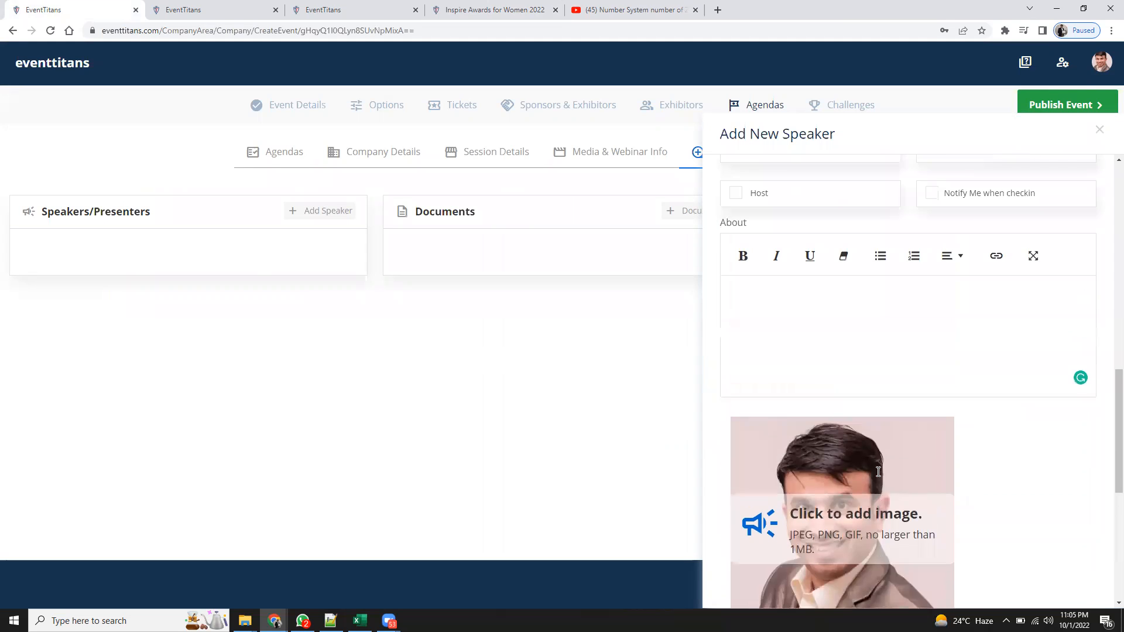
scroll(878, 476, down, 4)
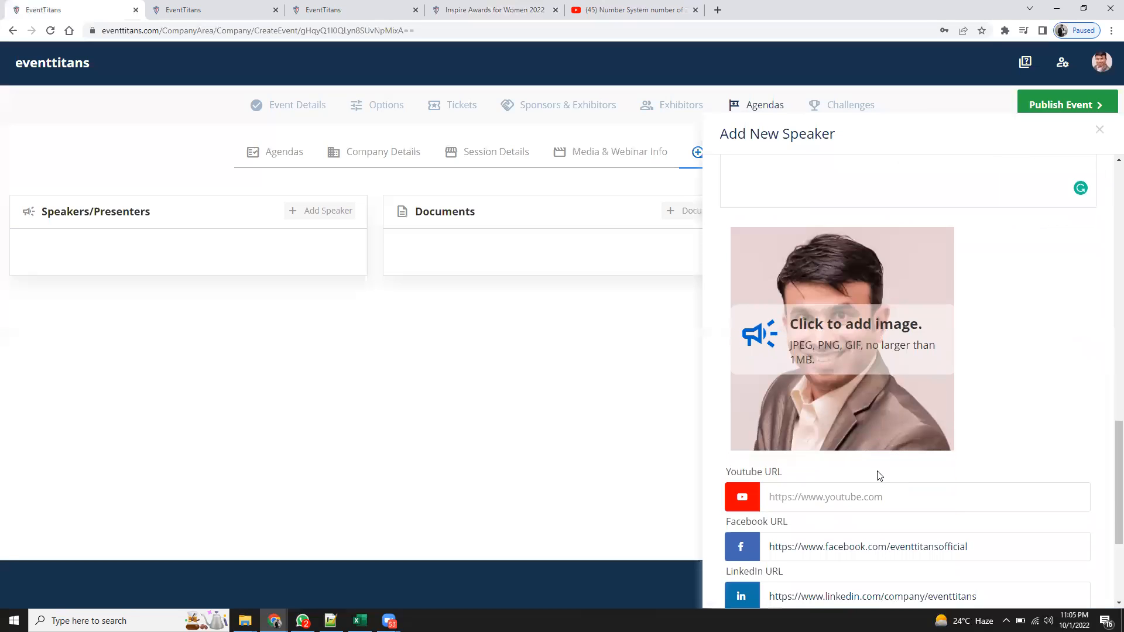
scroll(878, 476, down, 3)
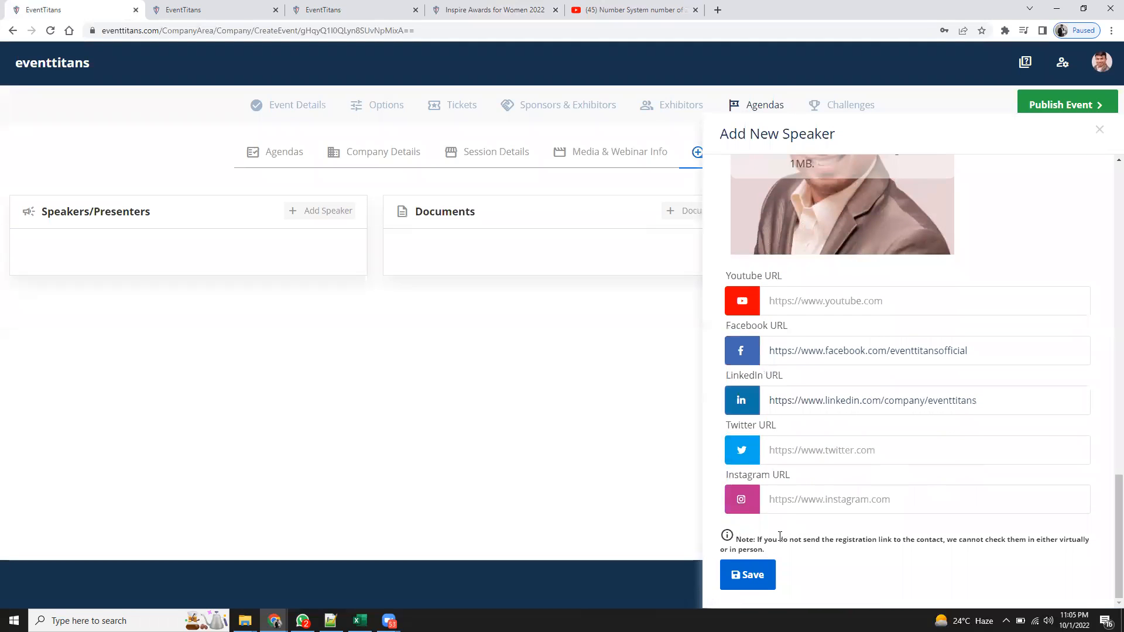
click(749, 575)
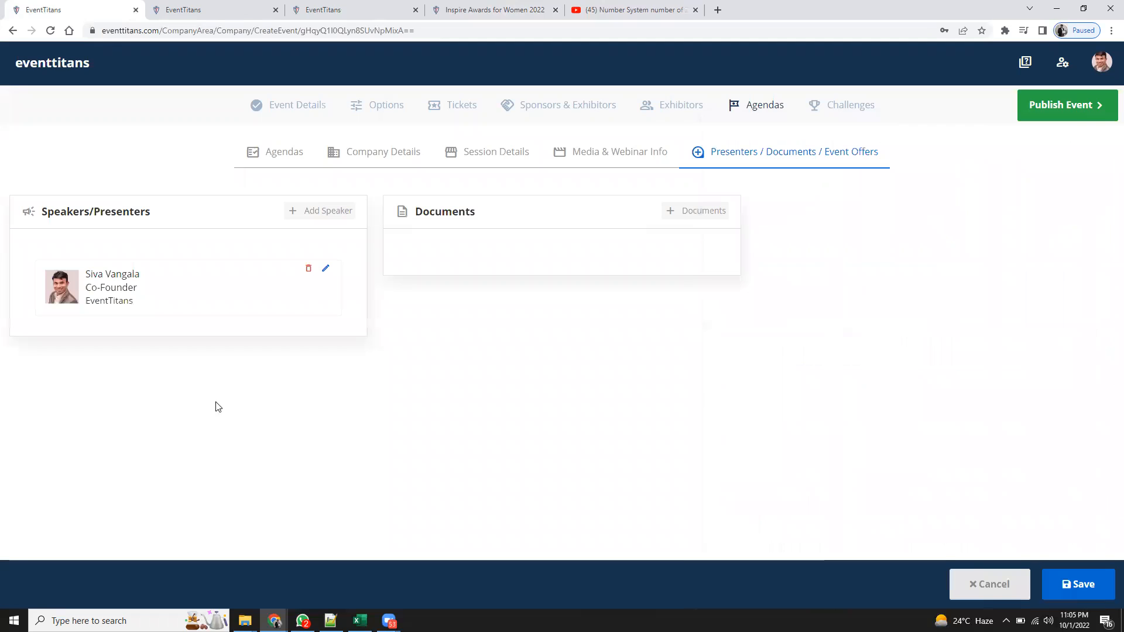
click(684, 221)
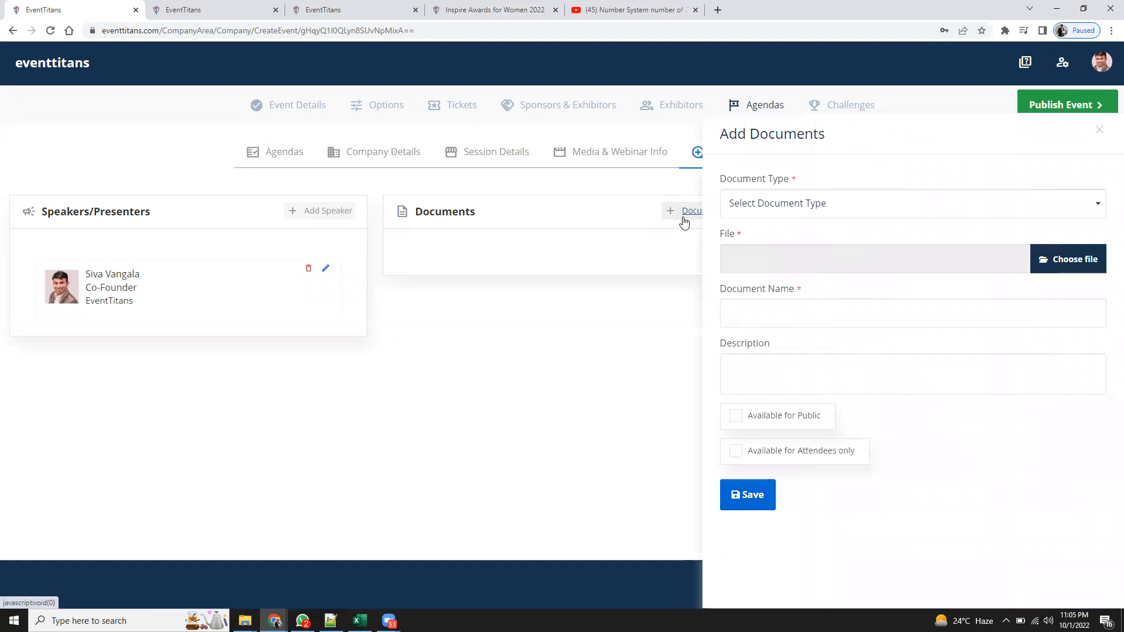
click(872, 206)
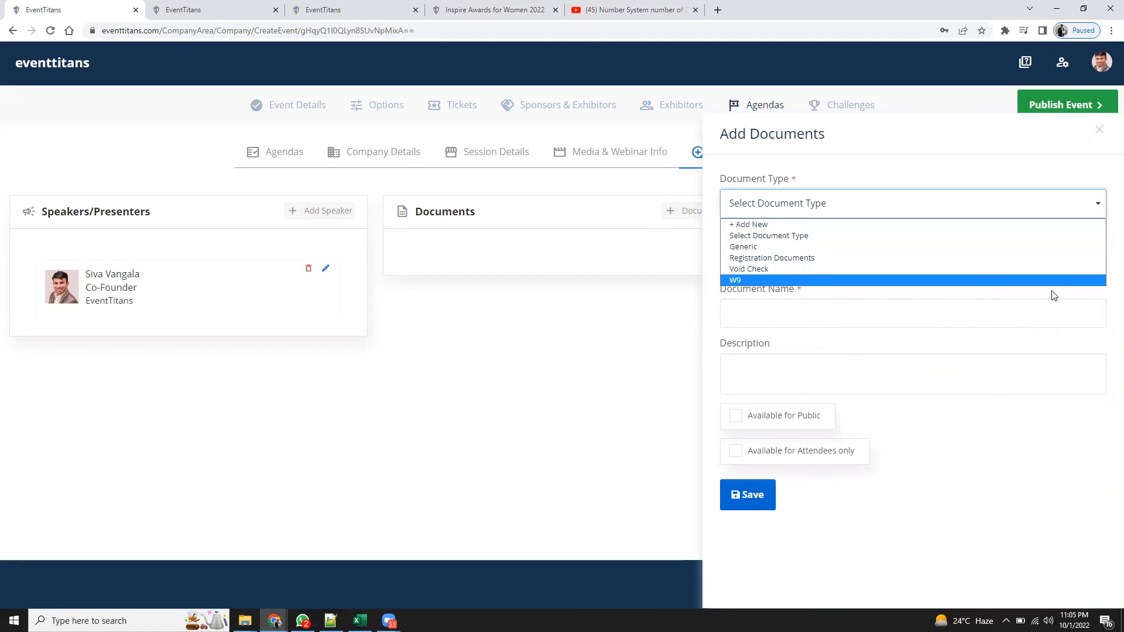
click(1103, 185)
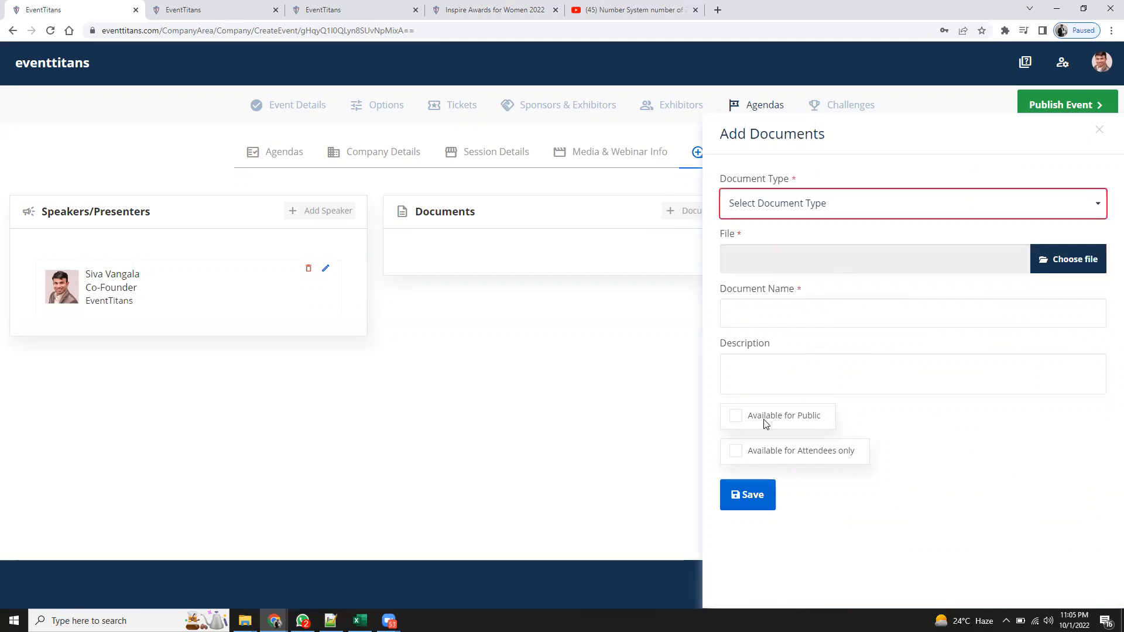
click(735, 417)
click(739, 422)
click(1096, 131)
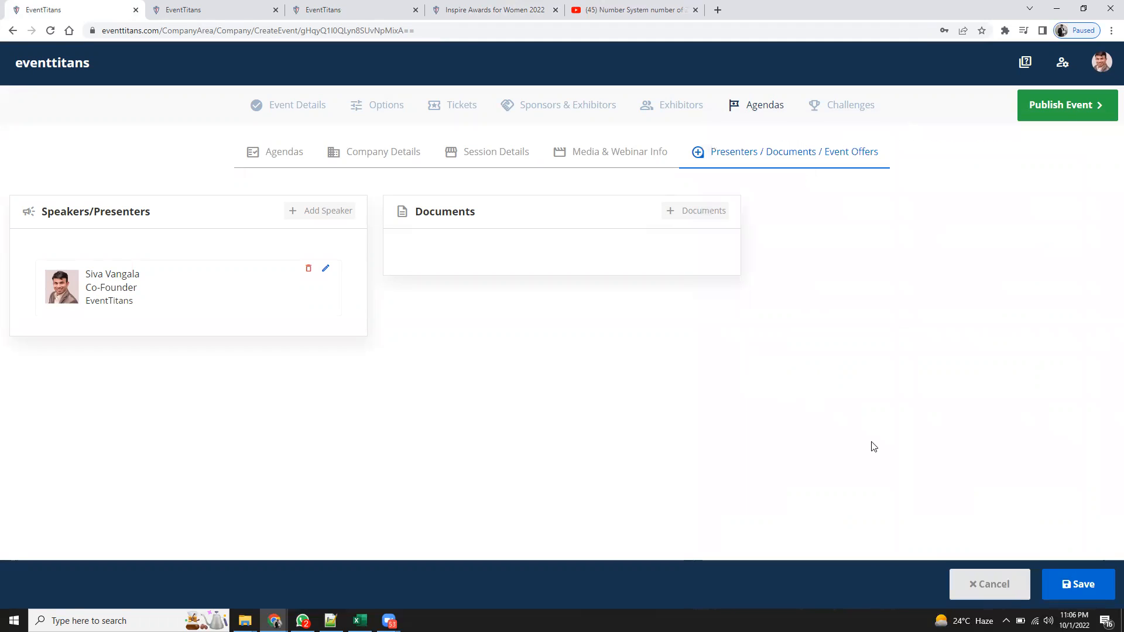
Step: Save the session, review the event's four tickets, and switch to the public speakers page
click(1072, 589)
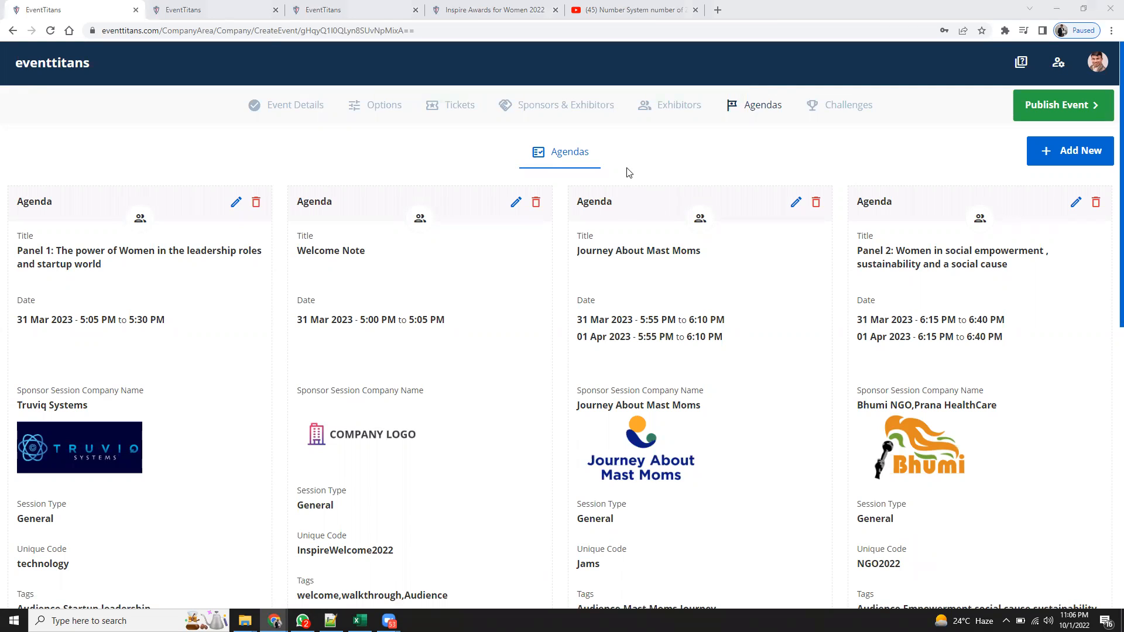
click(461, 105)
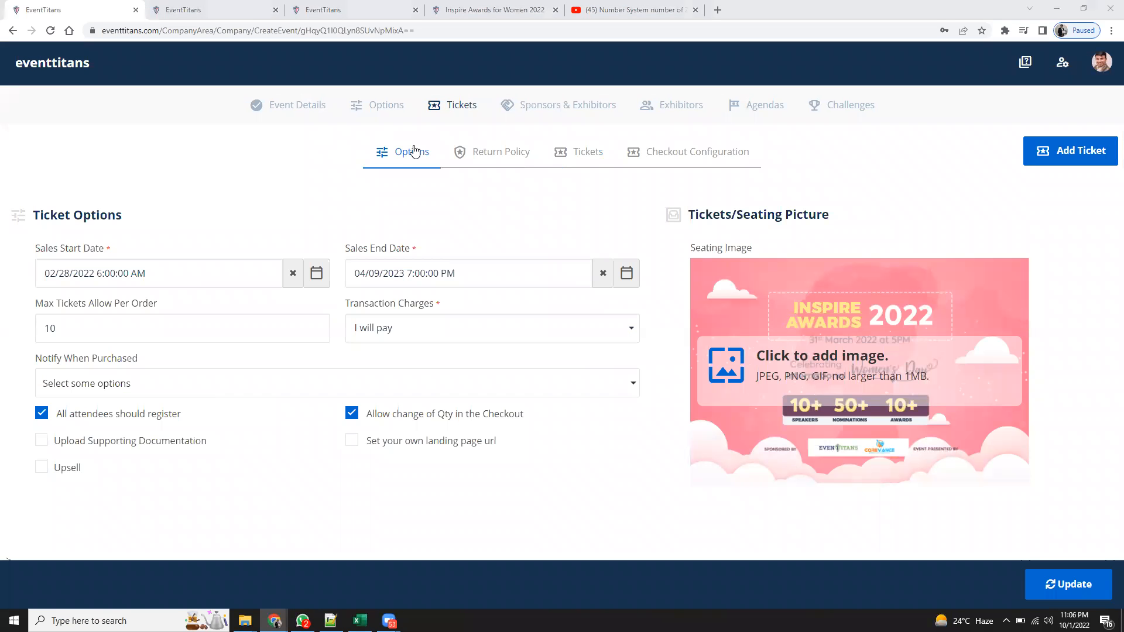
click(603, 153)
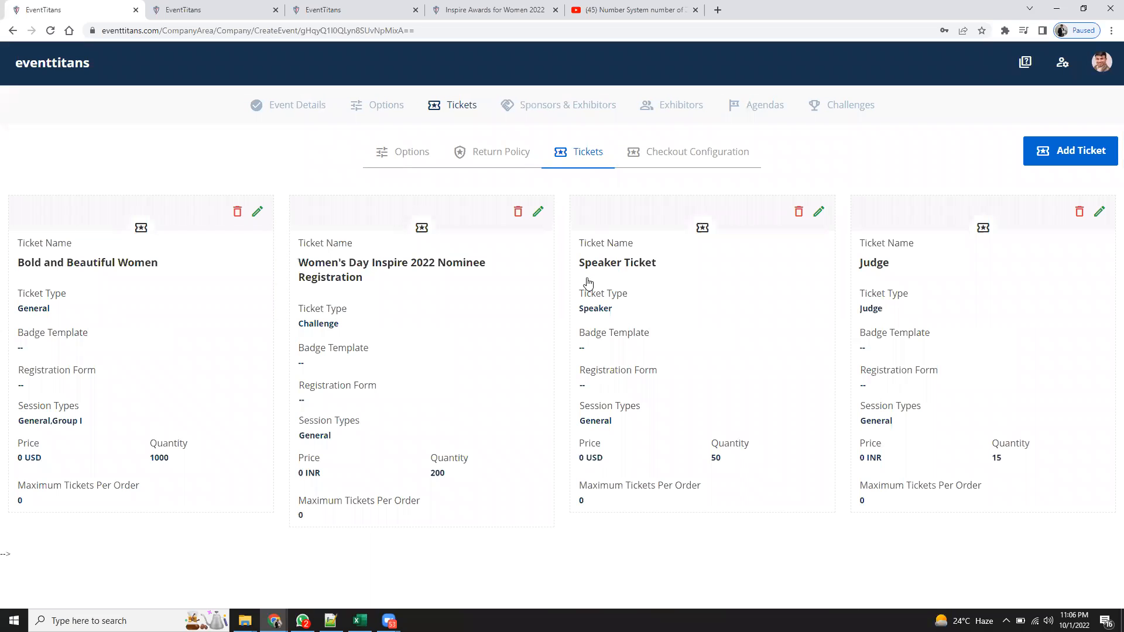
click(319, 8)
click(461, 6)
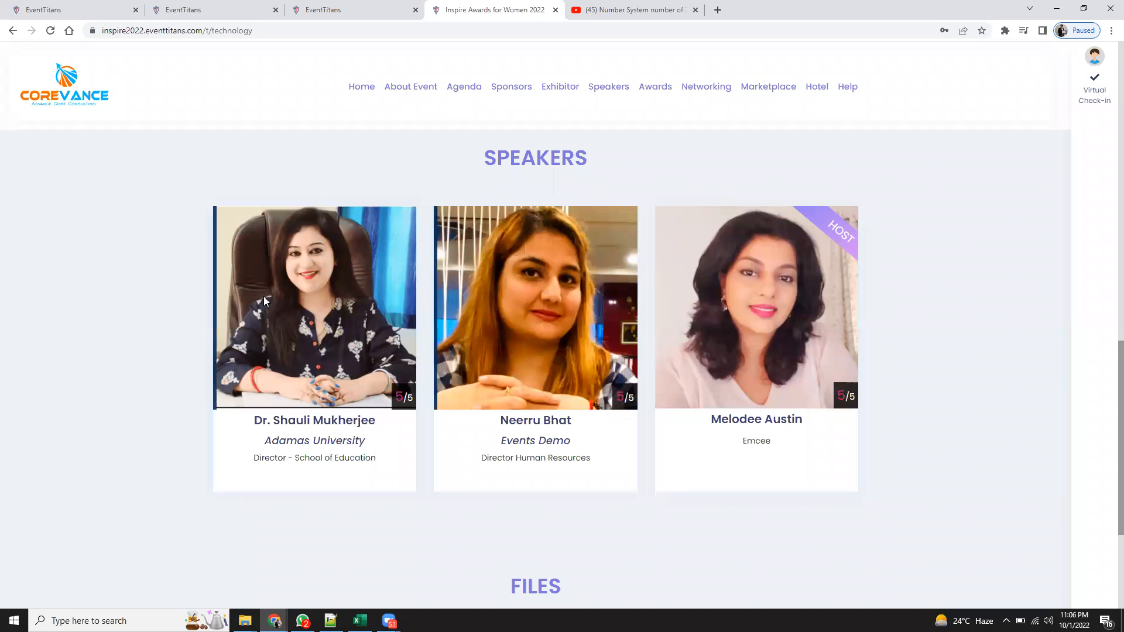
Step: Check a speaker's rating scores on her public profile, then go back to the event's four-ticket list
click(312, 298)
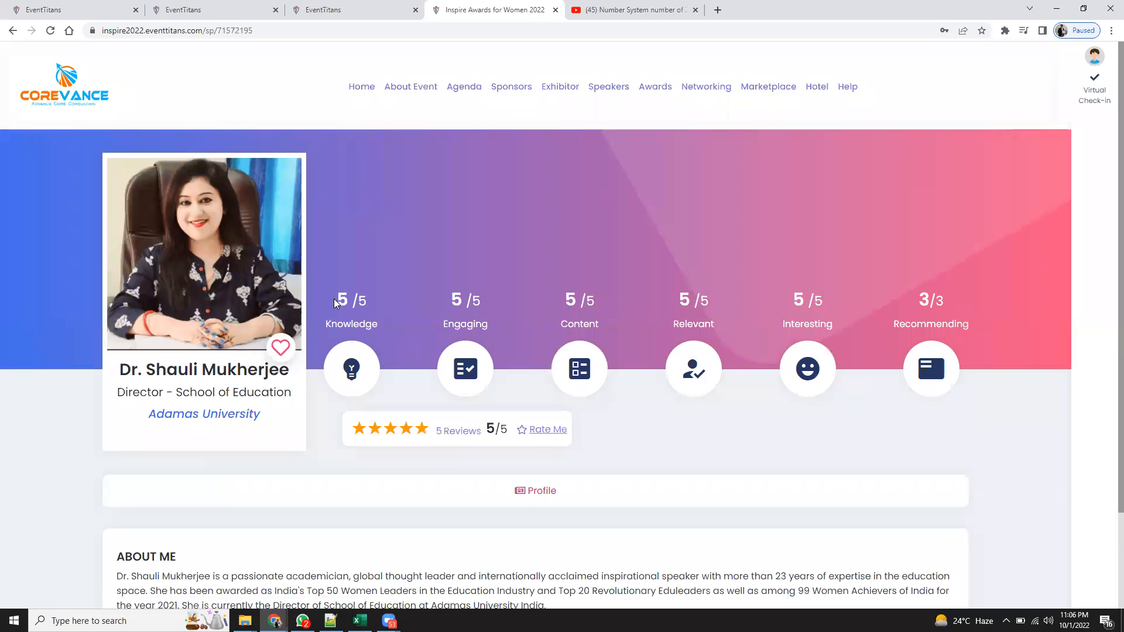
drag(336, 302, 943, 316)
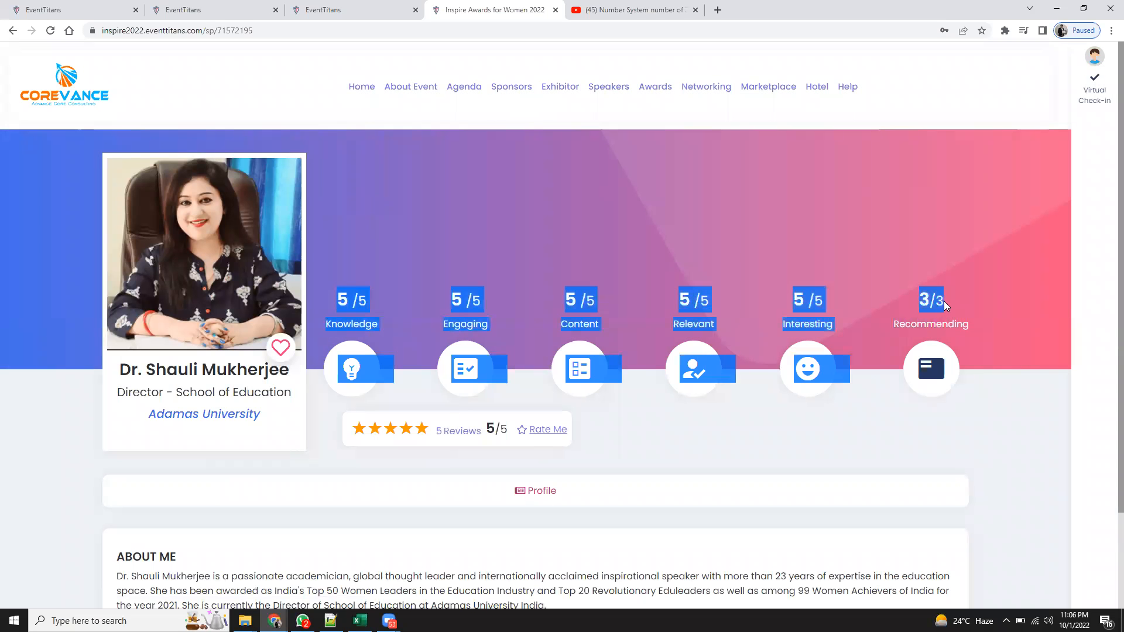
click(617, 170)
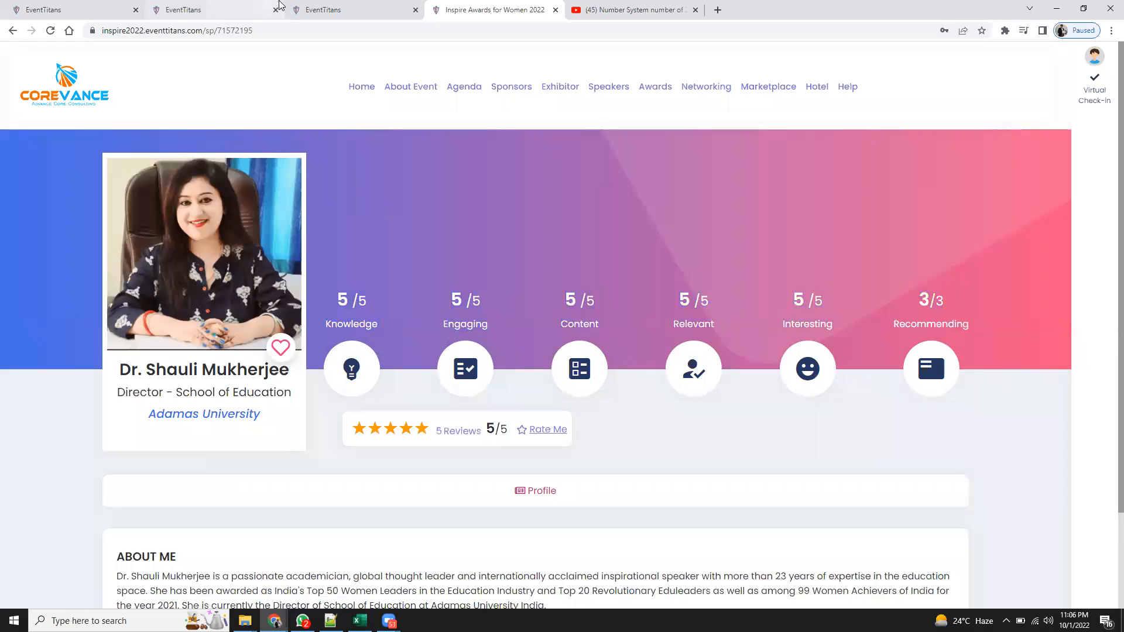
click(88, 10)
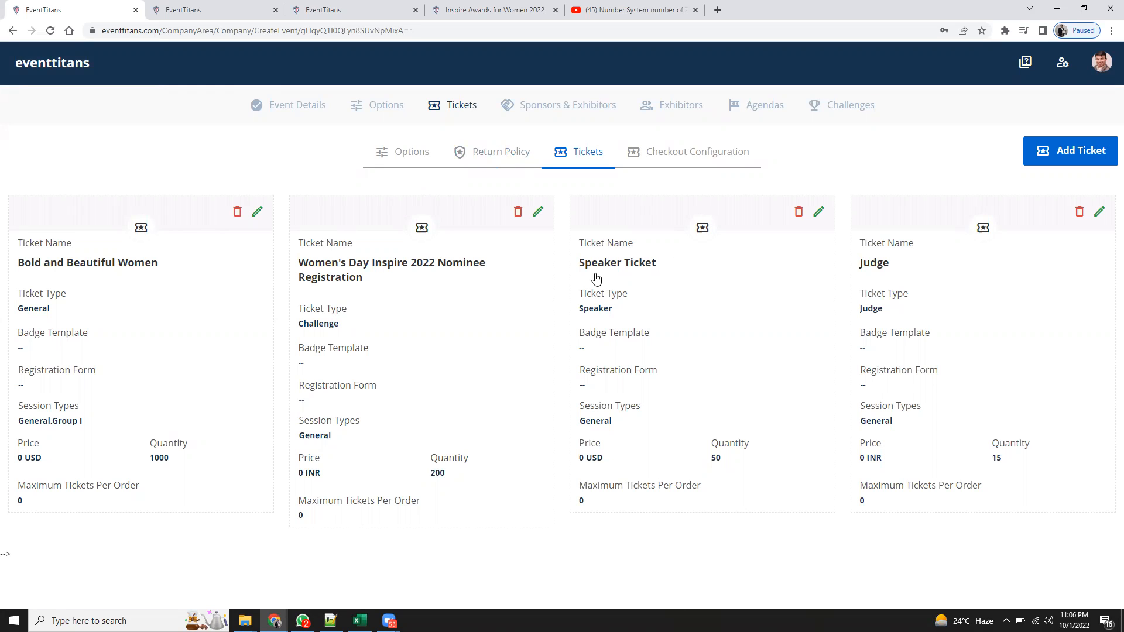
Step: Open the Speaker Ticket for editing and switch Show Speaker Info in Same Page on, then off again
drag(579, 245, 636, 316)
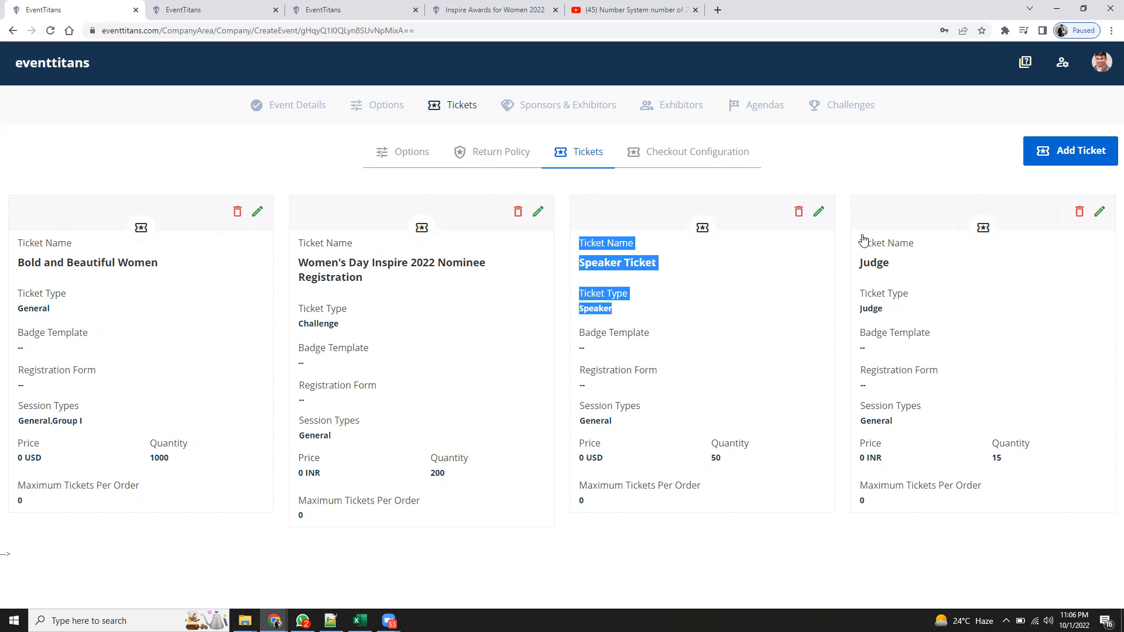
click(819, 211)
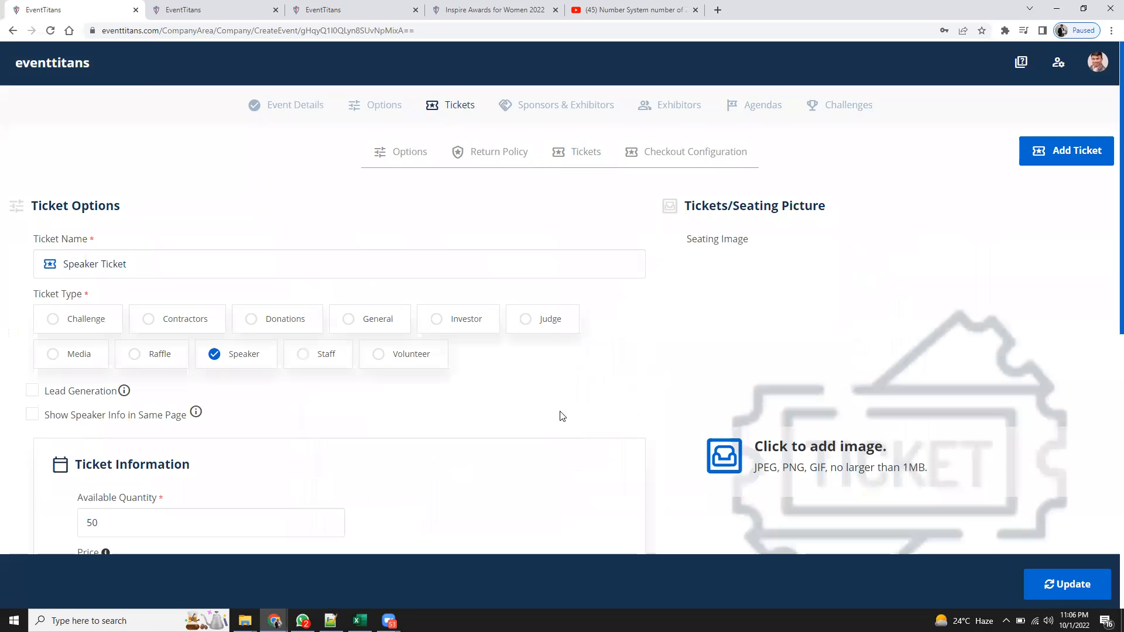
scroll(561, 414, down, 1)
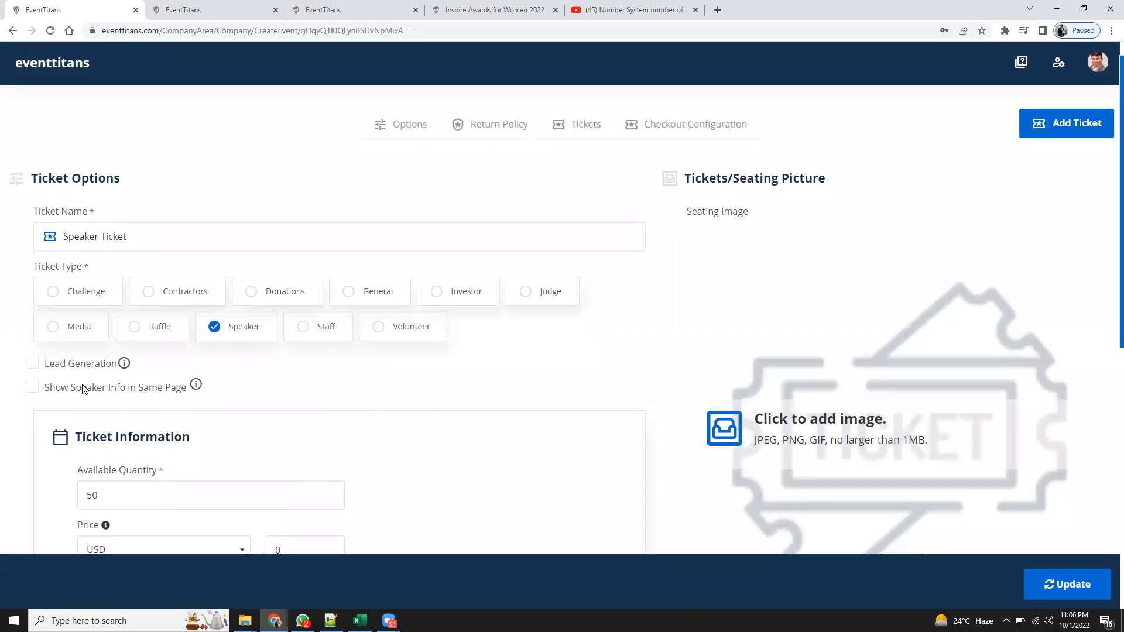
click(33, 387)
mouse_move(198, 388)
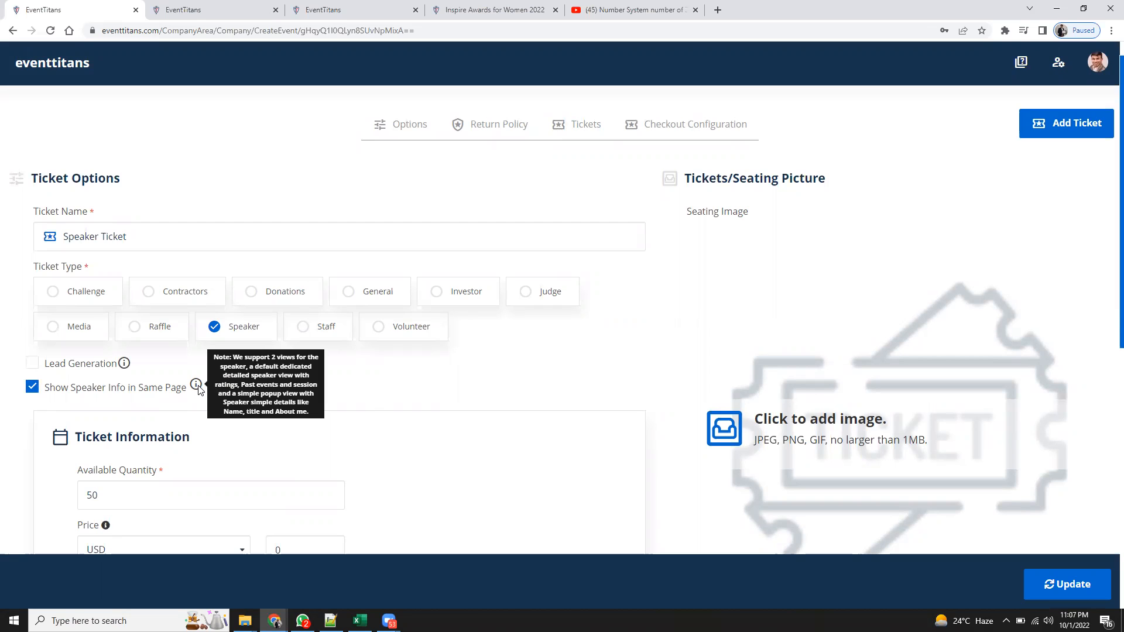
click(31, 388)
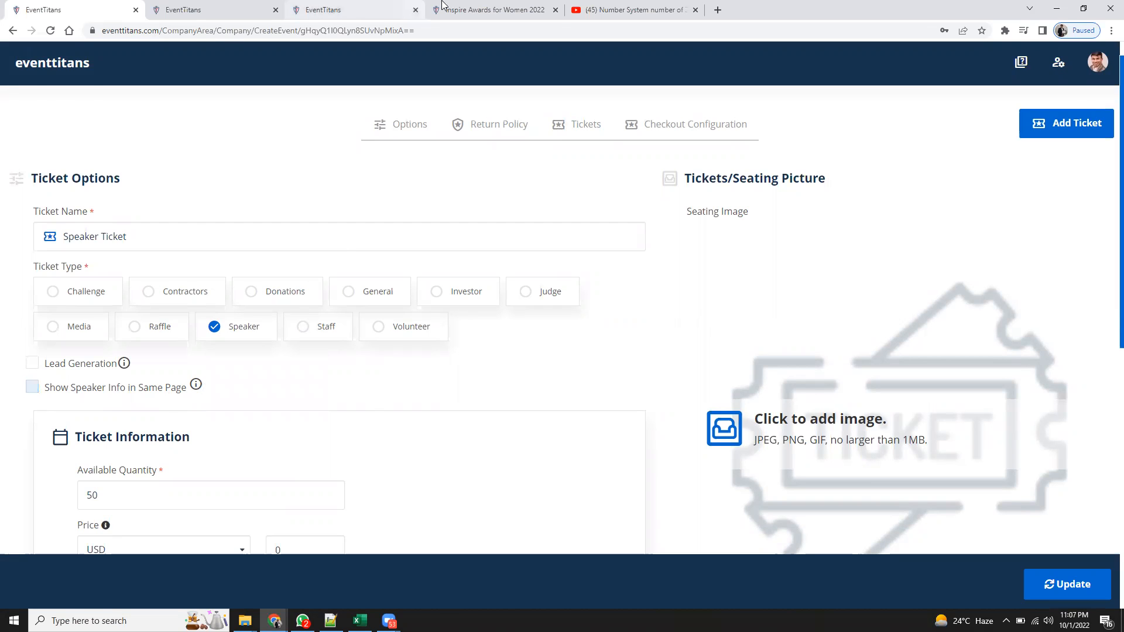
Step: Compare against the speaker profile page, then review the rest of the Speaker Ticket form unchanged
click(495, 9)
scroll(251, 252, down, 3)
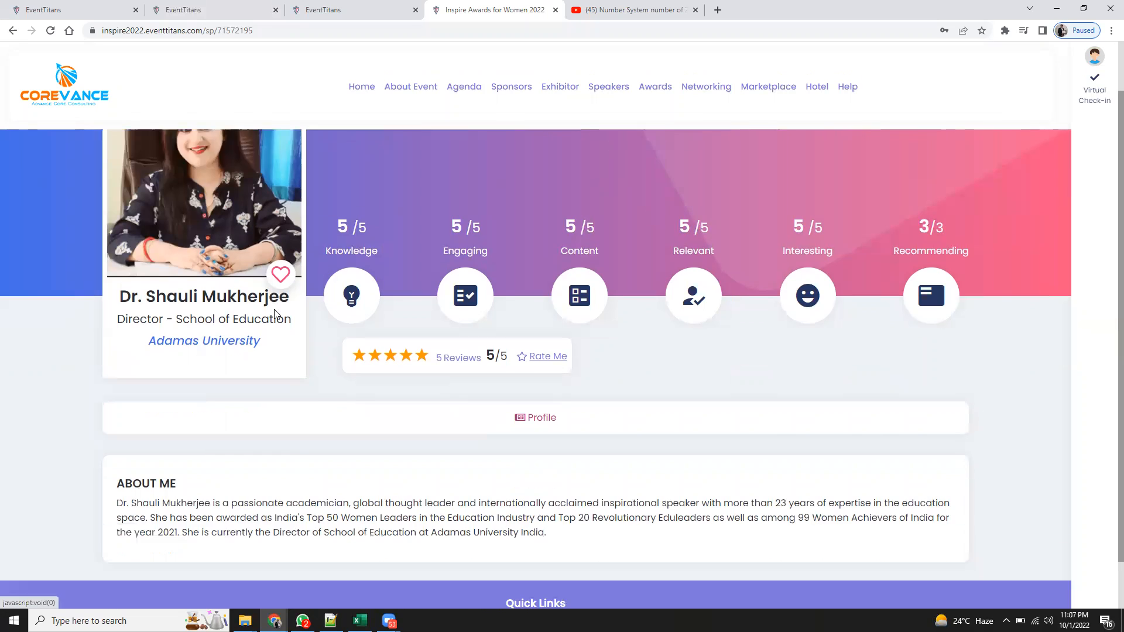
scroll(255, 302, up, 3)
click(65, 9)
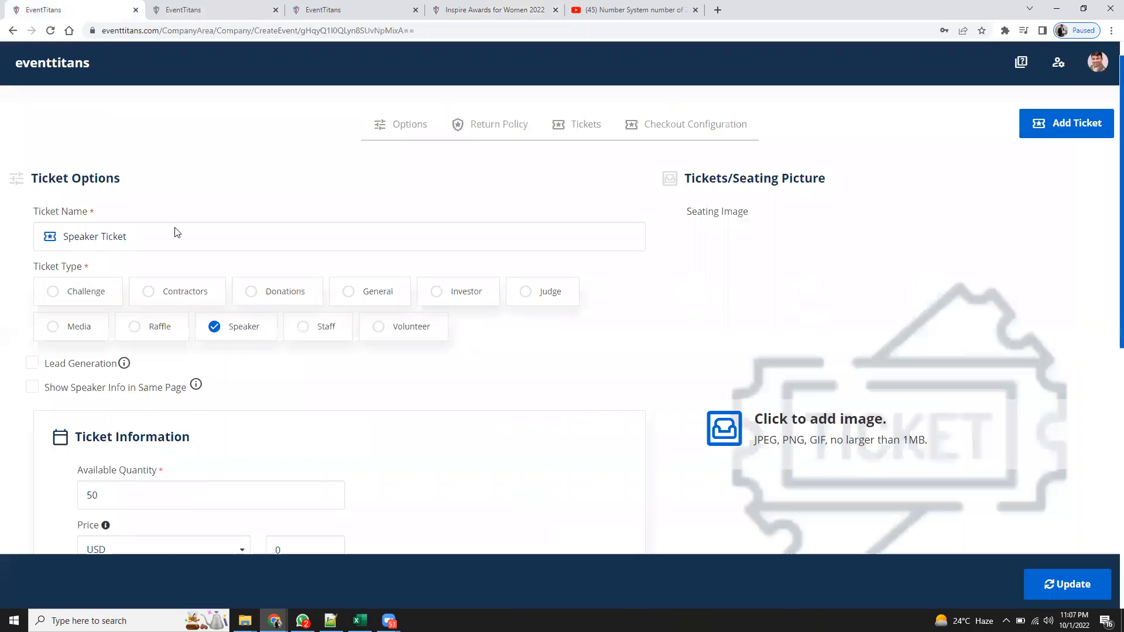
scroll(493, 328, down, 9)
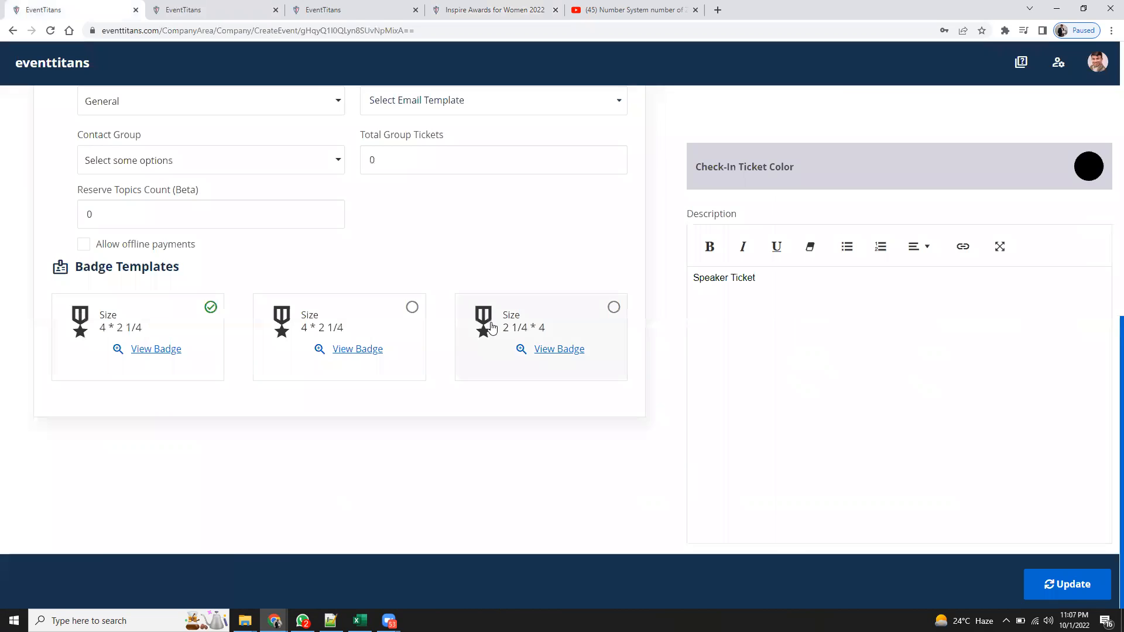
scroll(493, 329, up, 9)
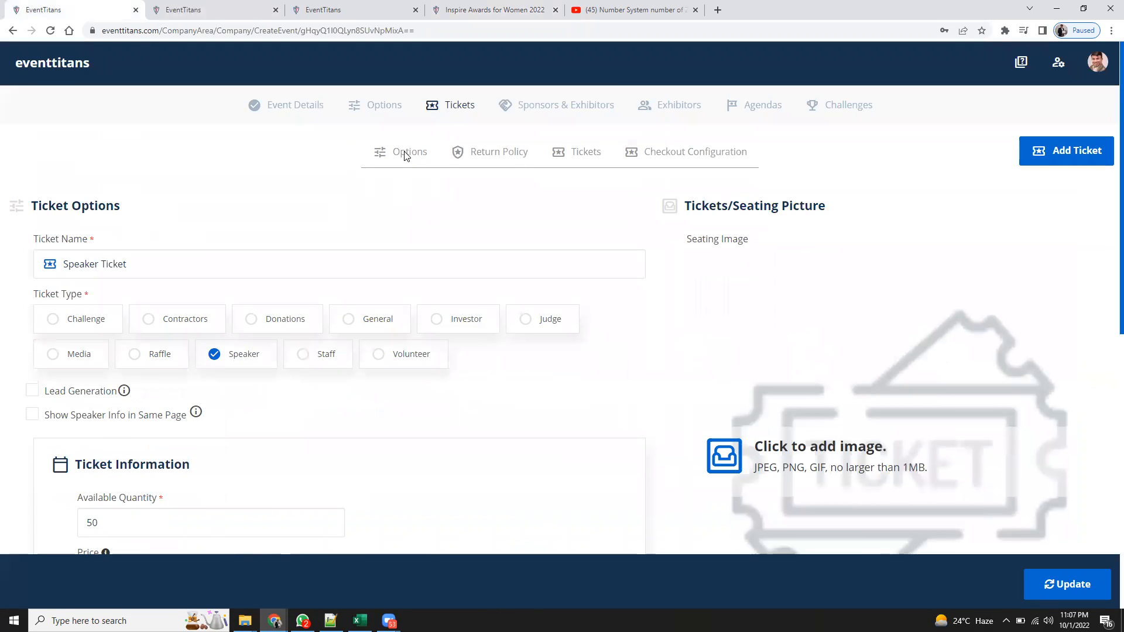